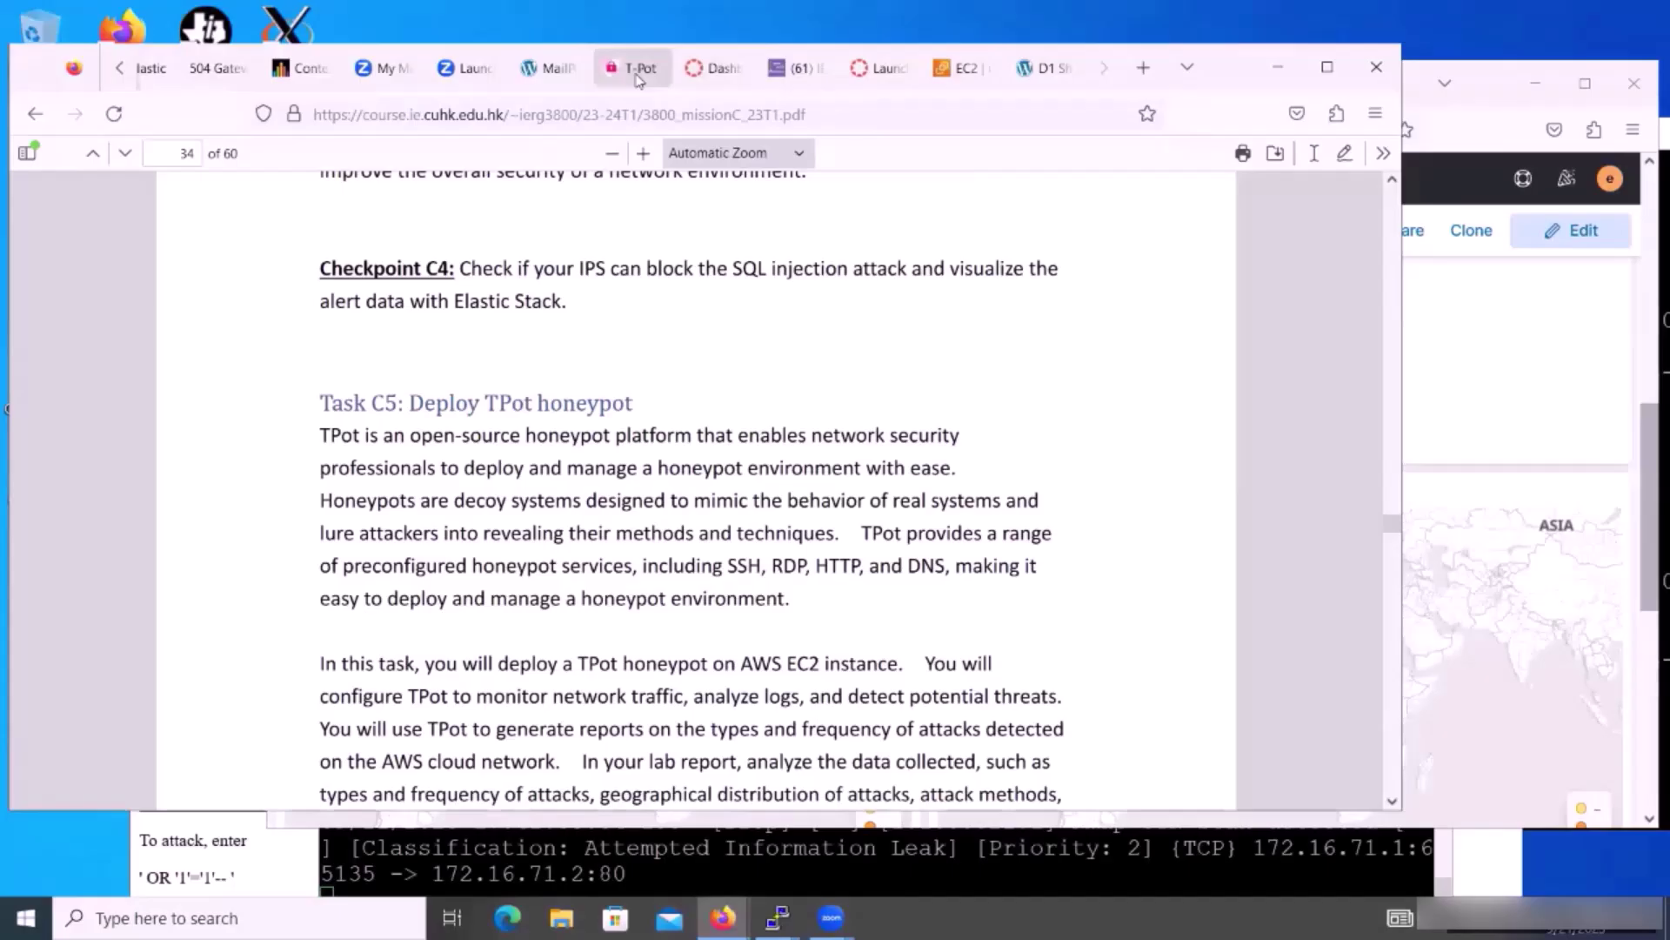
Step: Switch from the course PDF to the T-Pot landing page tab
click(633, 68)
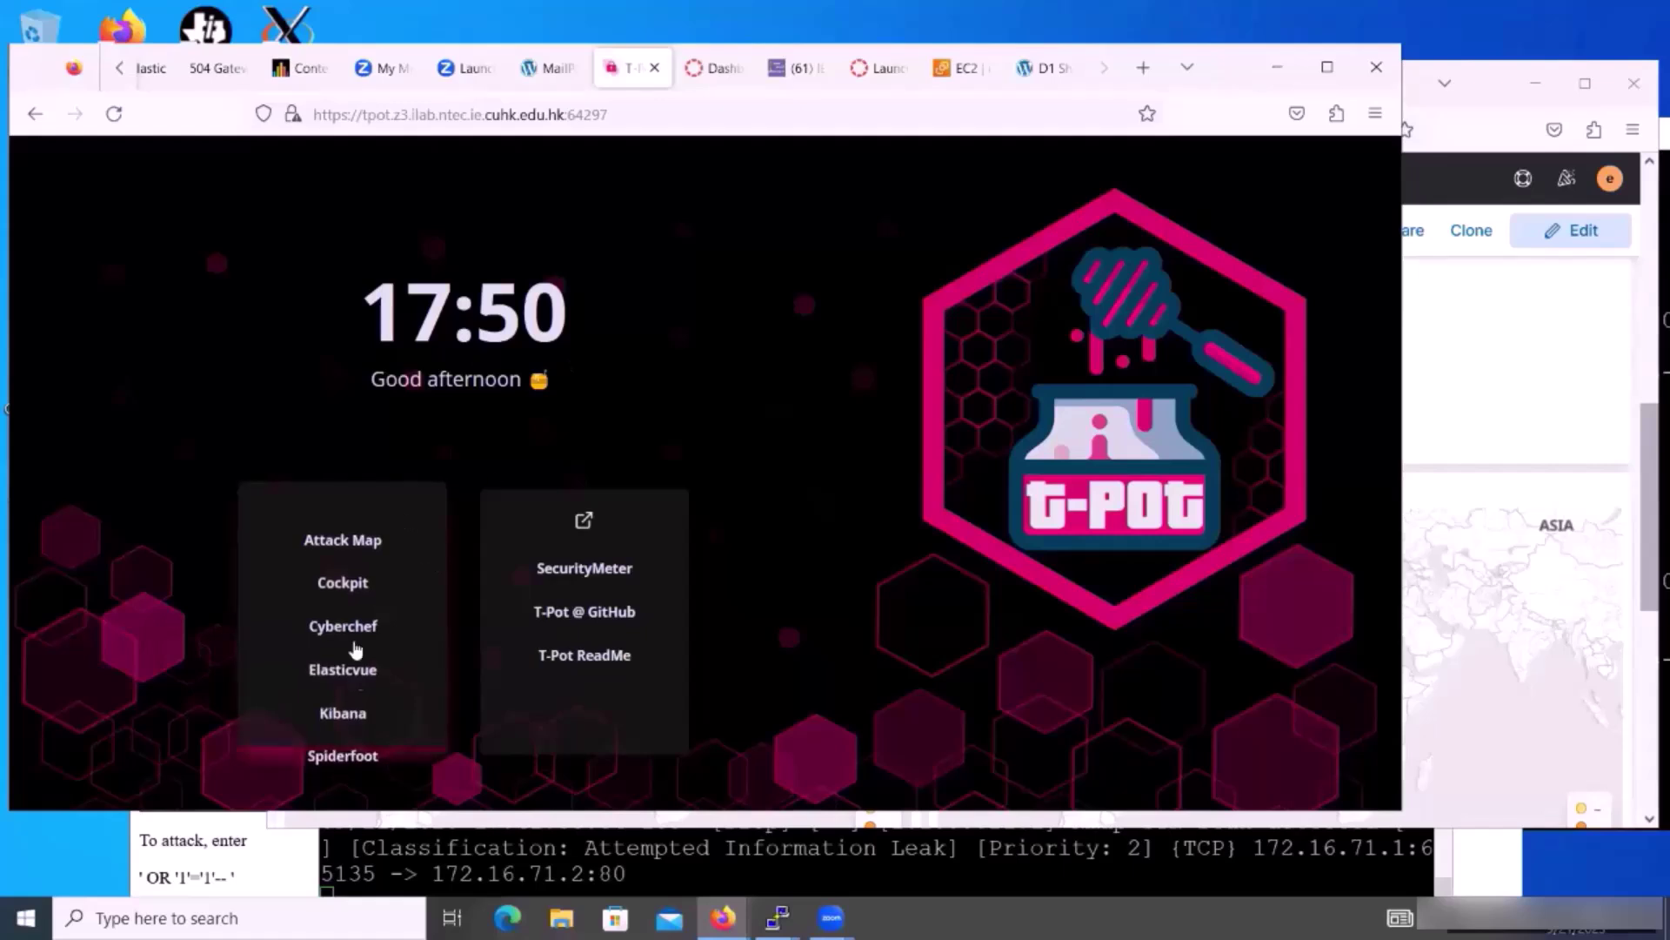
Step: Open the T-Pot dashboard in Kibana from the name-sorted list and mute the configuration warning
click(356, 721)
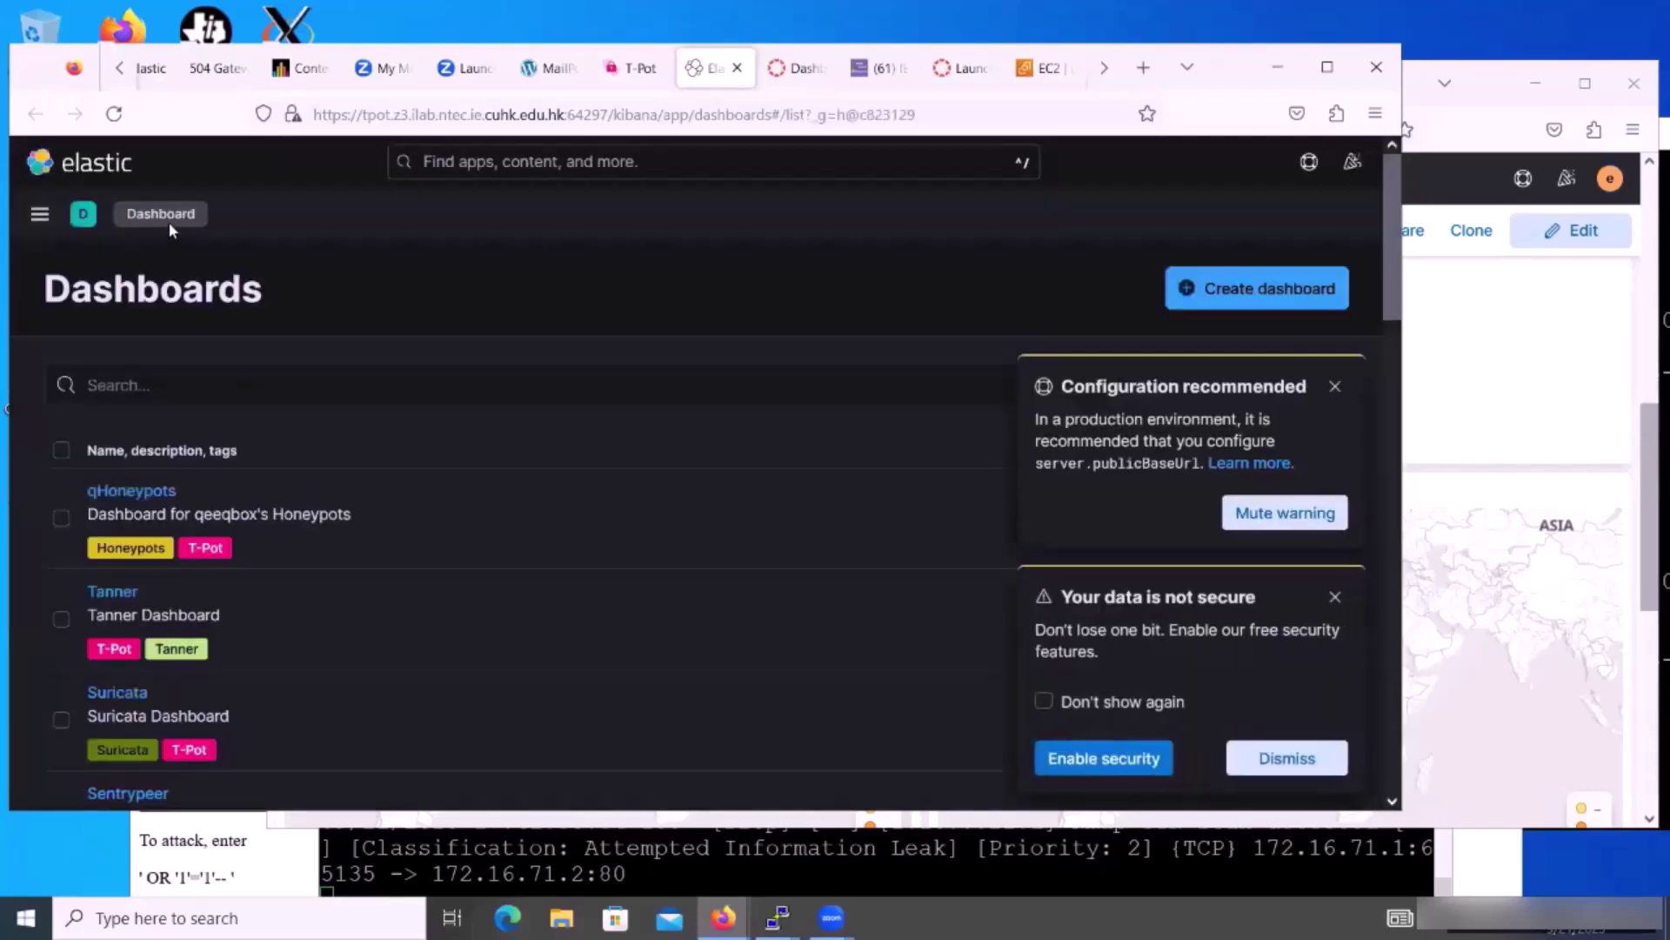
click(152, 453)
click(109, 491)
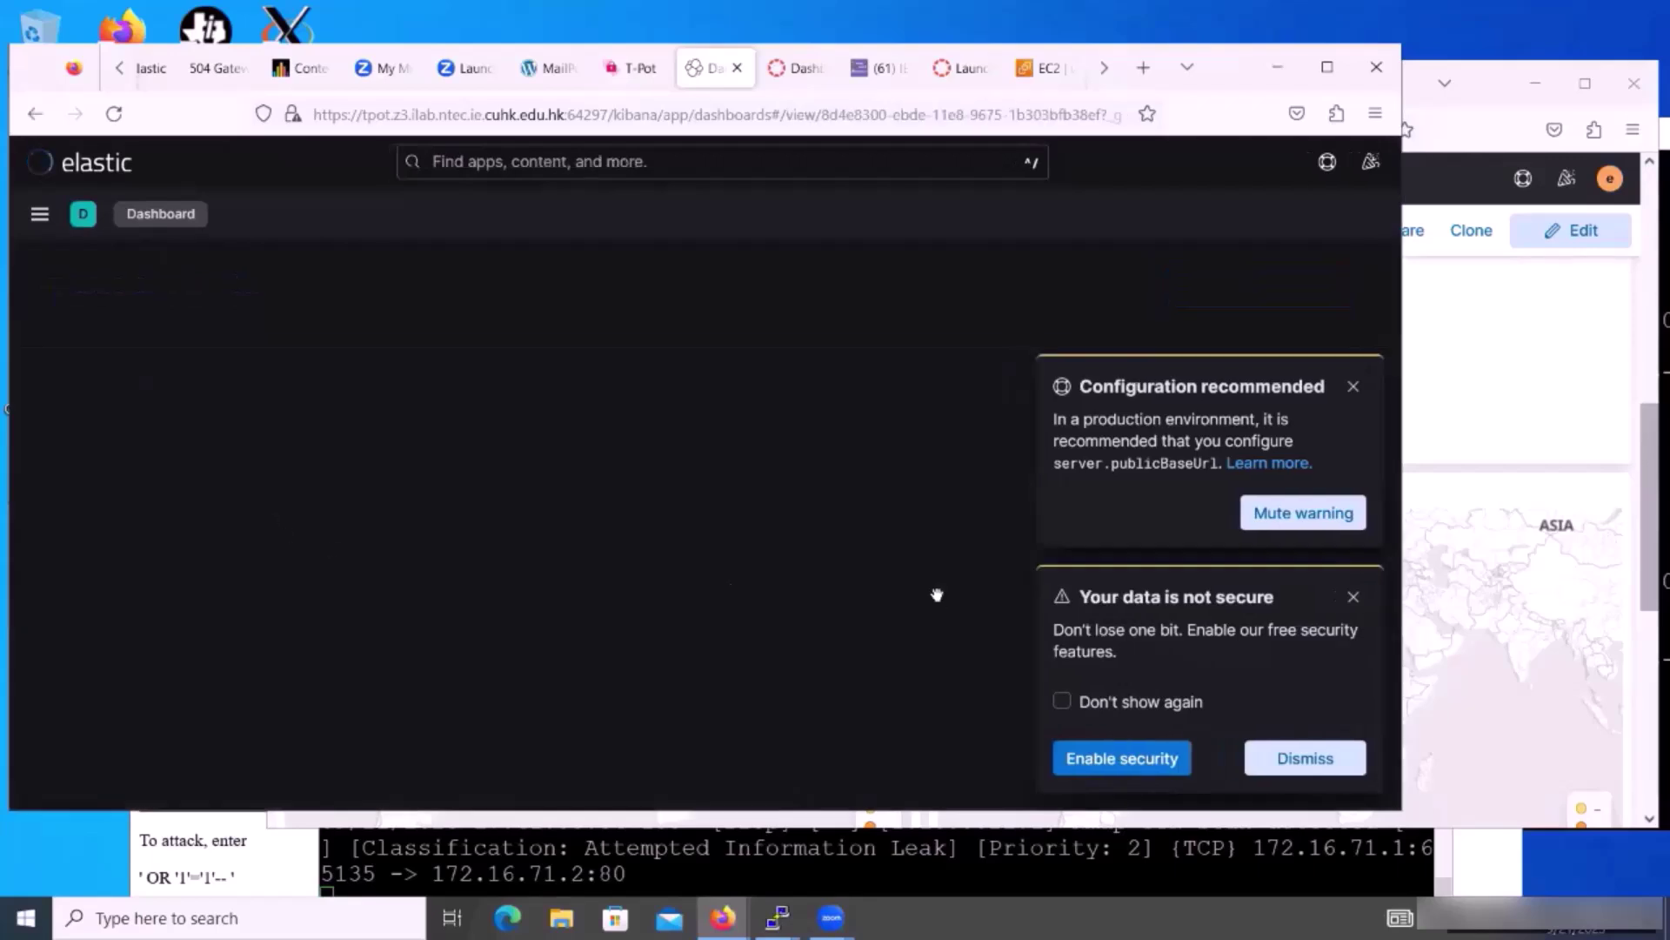
click(1324, 513)
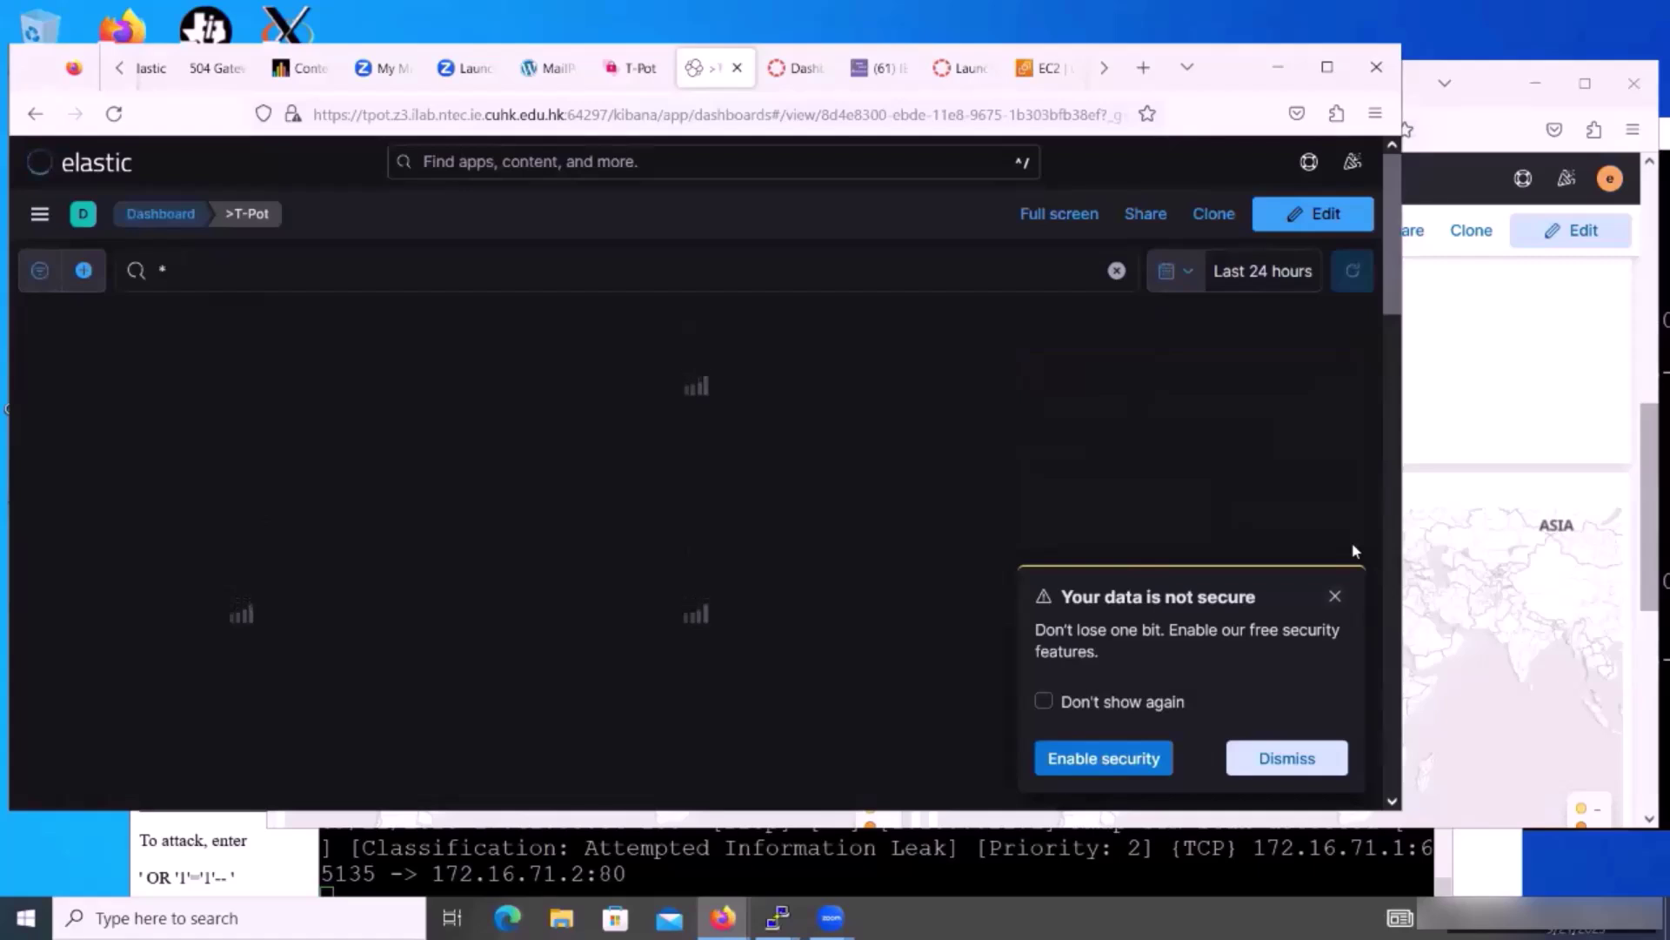
Step: Dismiss the data-security notice and set the dashboard's time range to the last 1 month
click(1336, 597)
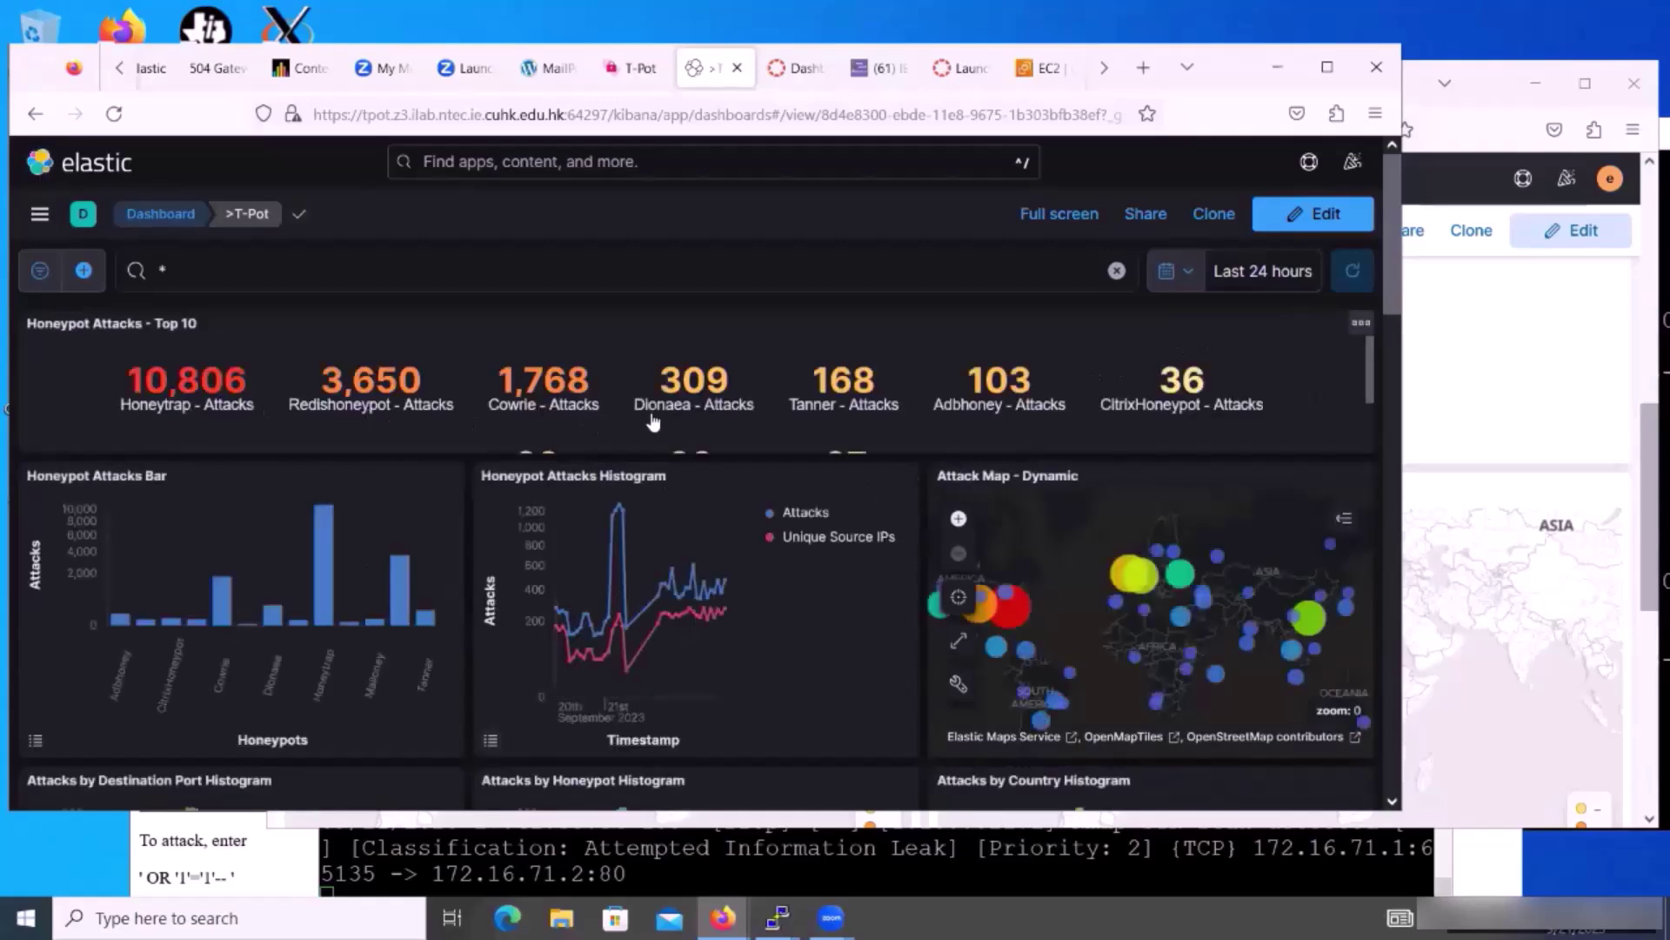
click(1244, 271)
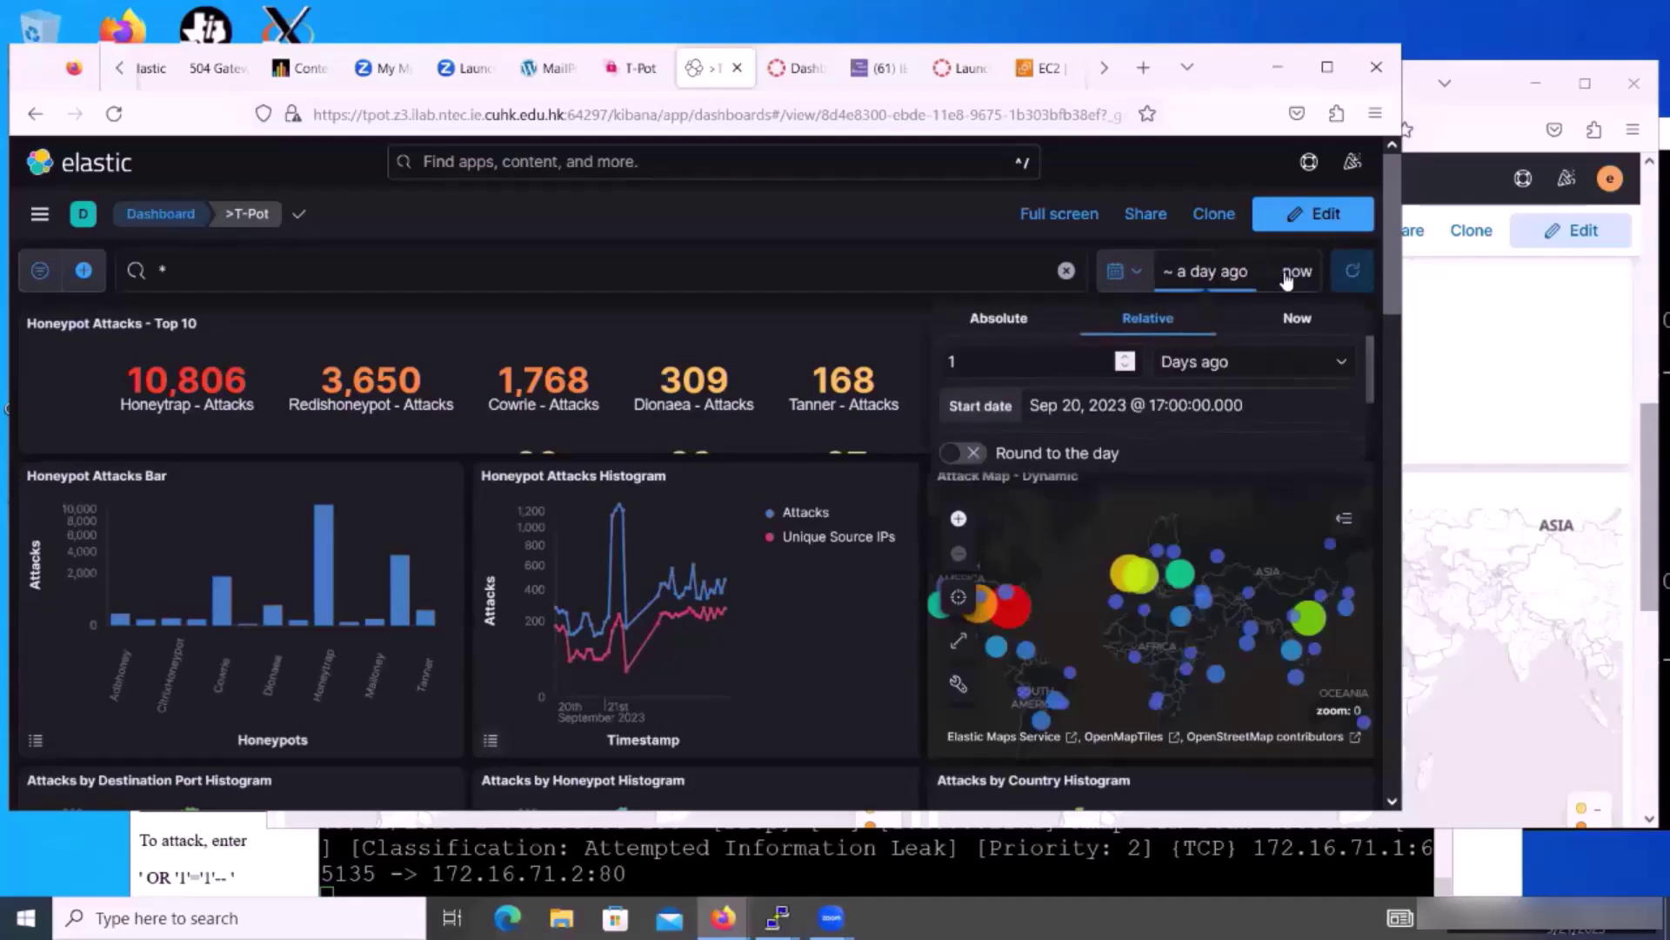
click(1228, 364)
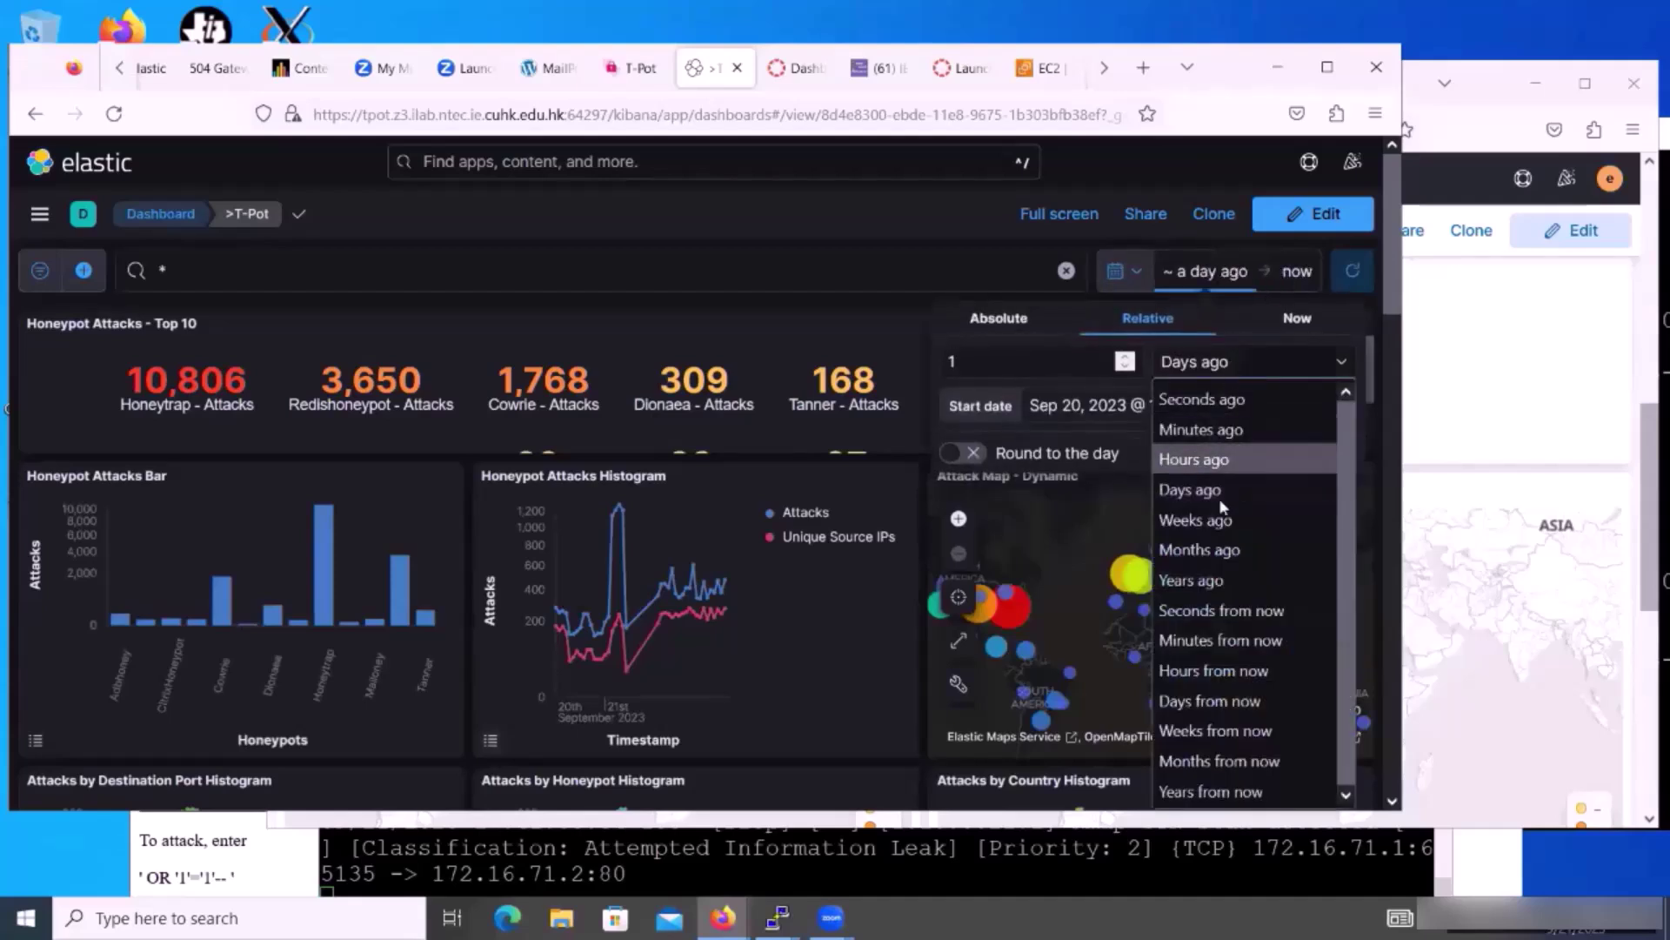
click(1218, 550)
click(1351, 274)
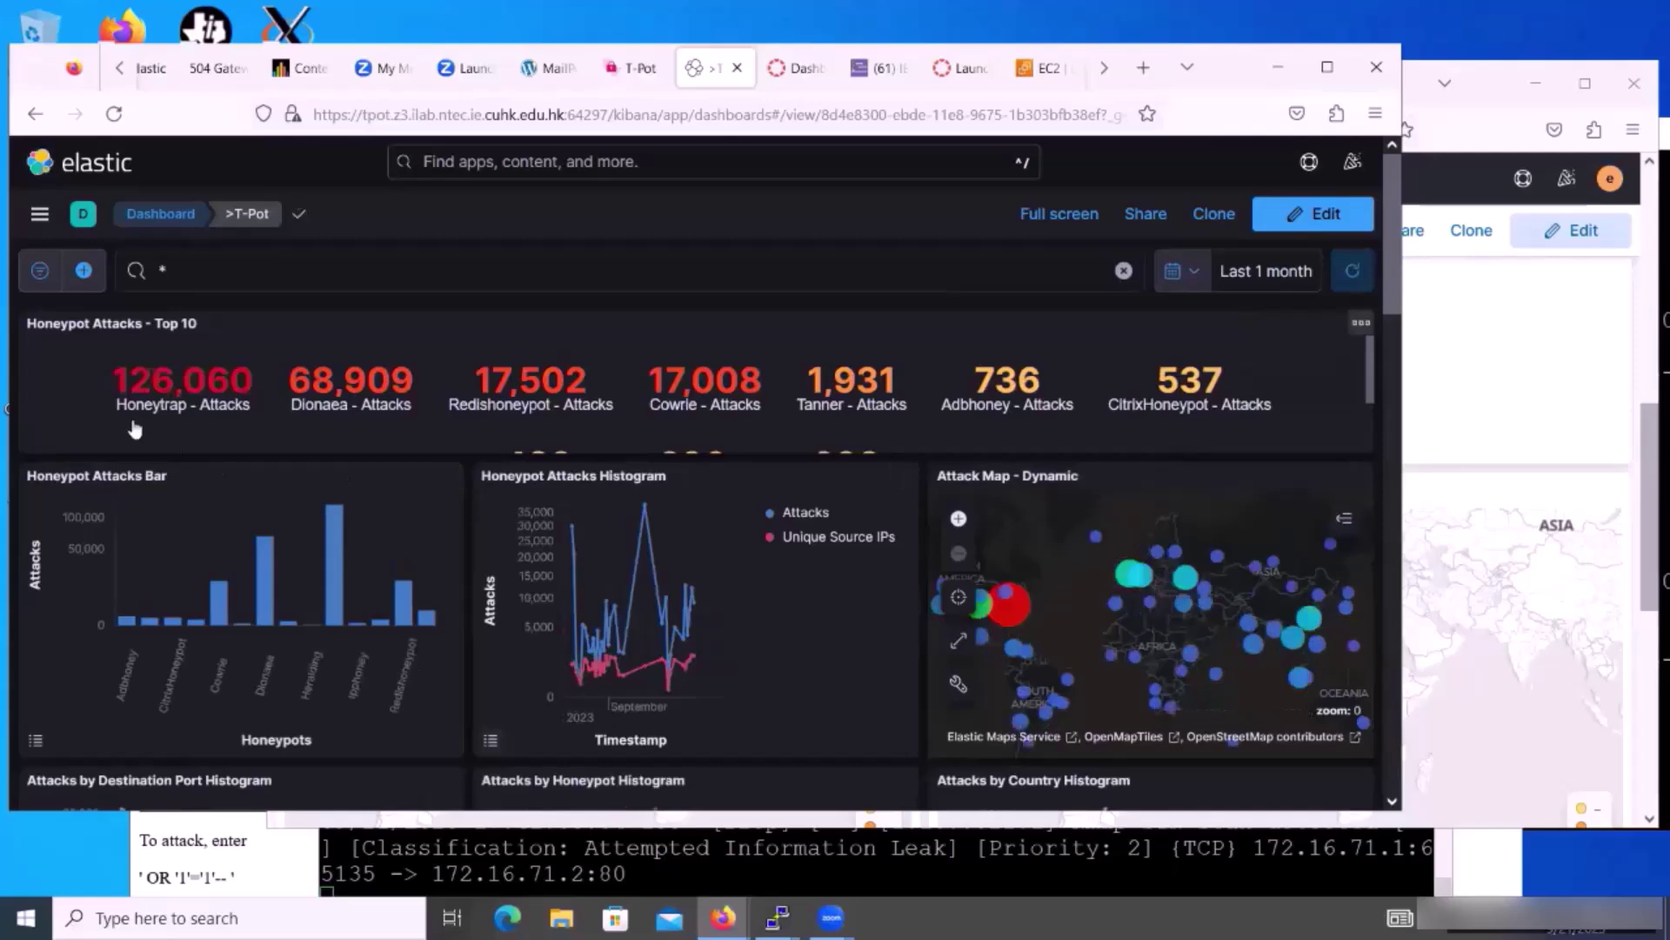
Step: Scroll through the month-long histograms, pie charts, tag clouds and top-10 attacker, CVE and Suricata tables
scroll(748, 444, down, 2)
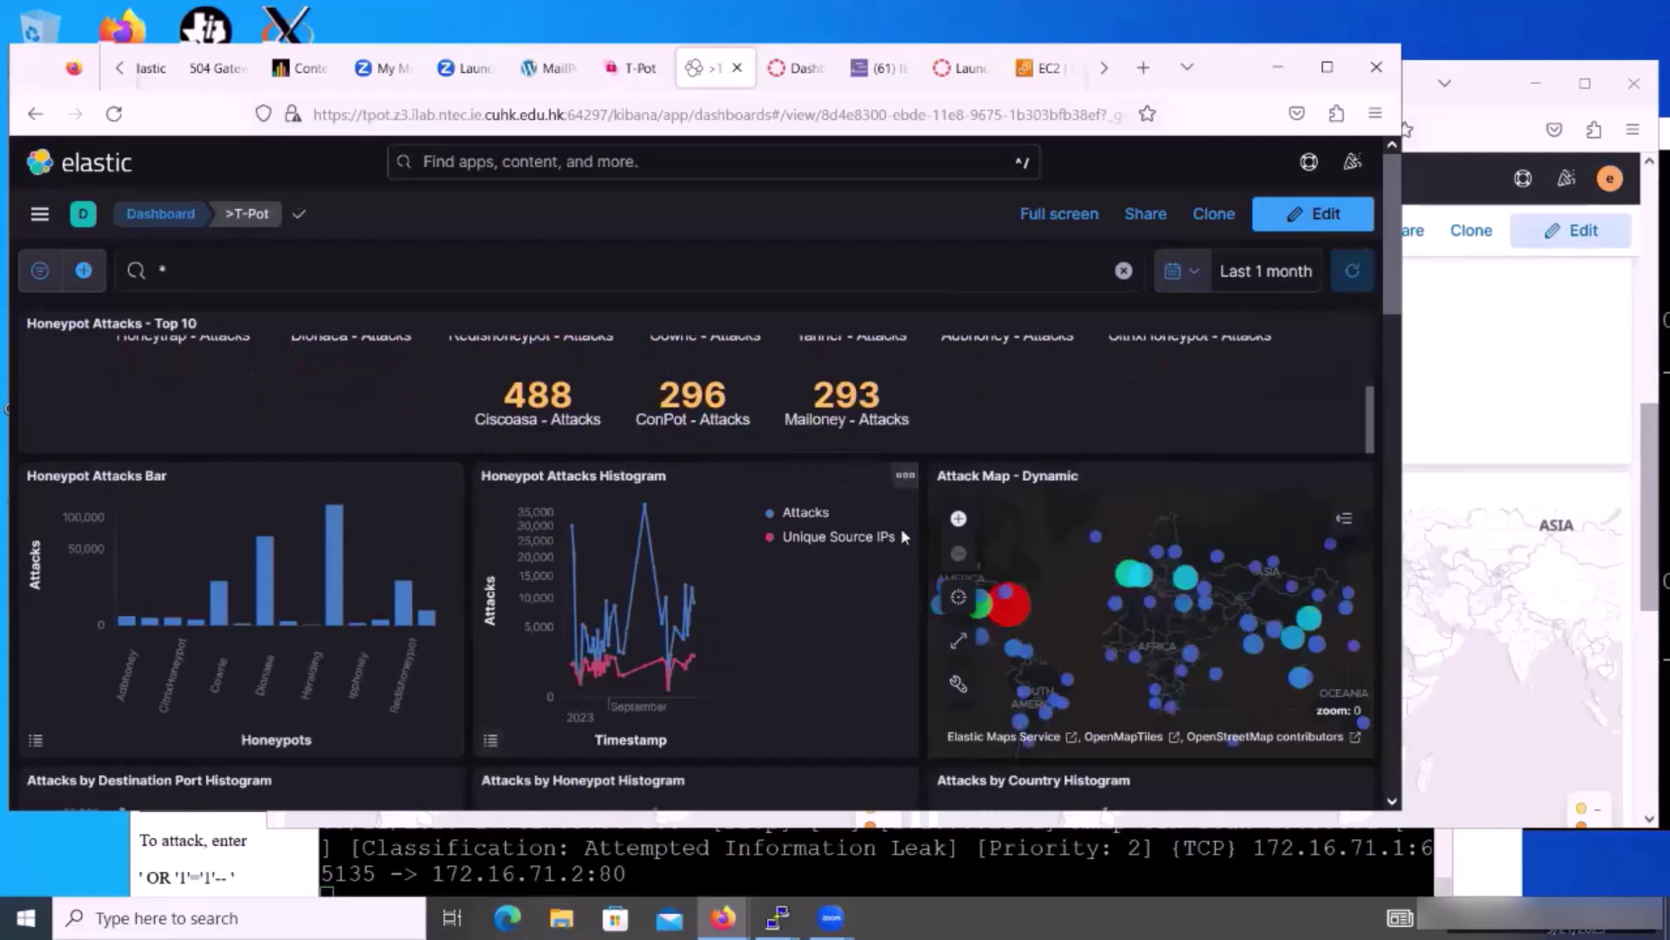
scroll(901, 527, down, 5)
scroll(932, 566, up, 2)
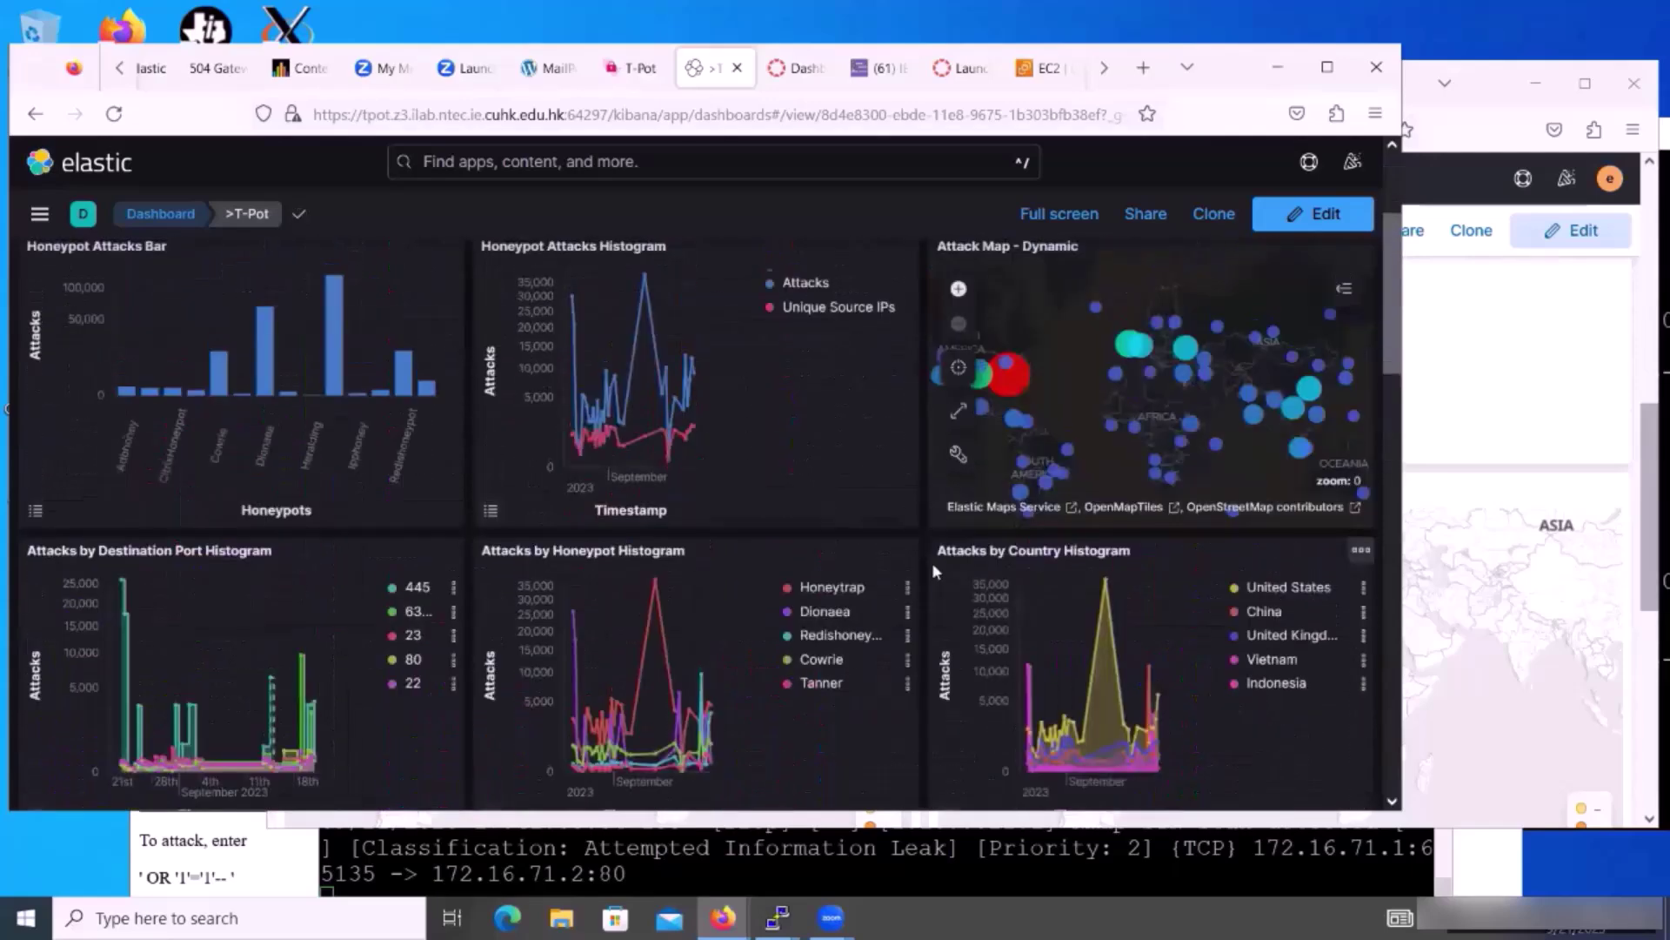
scroll(932, 562, down, 6)
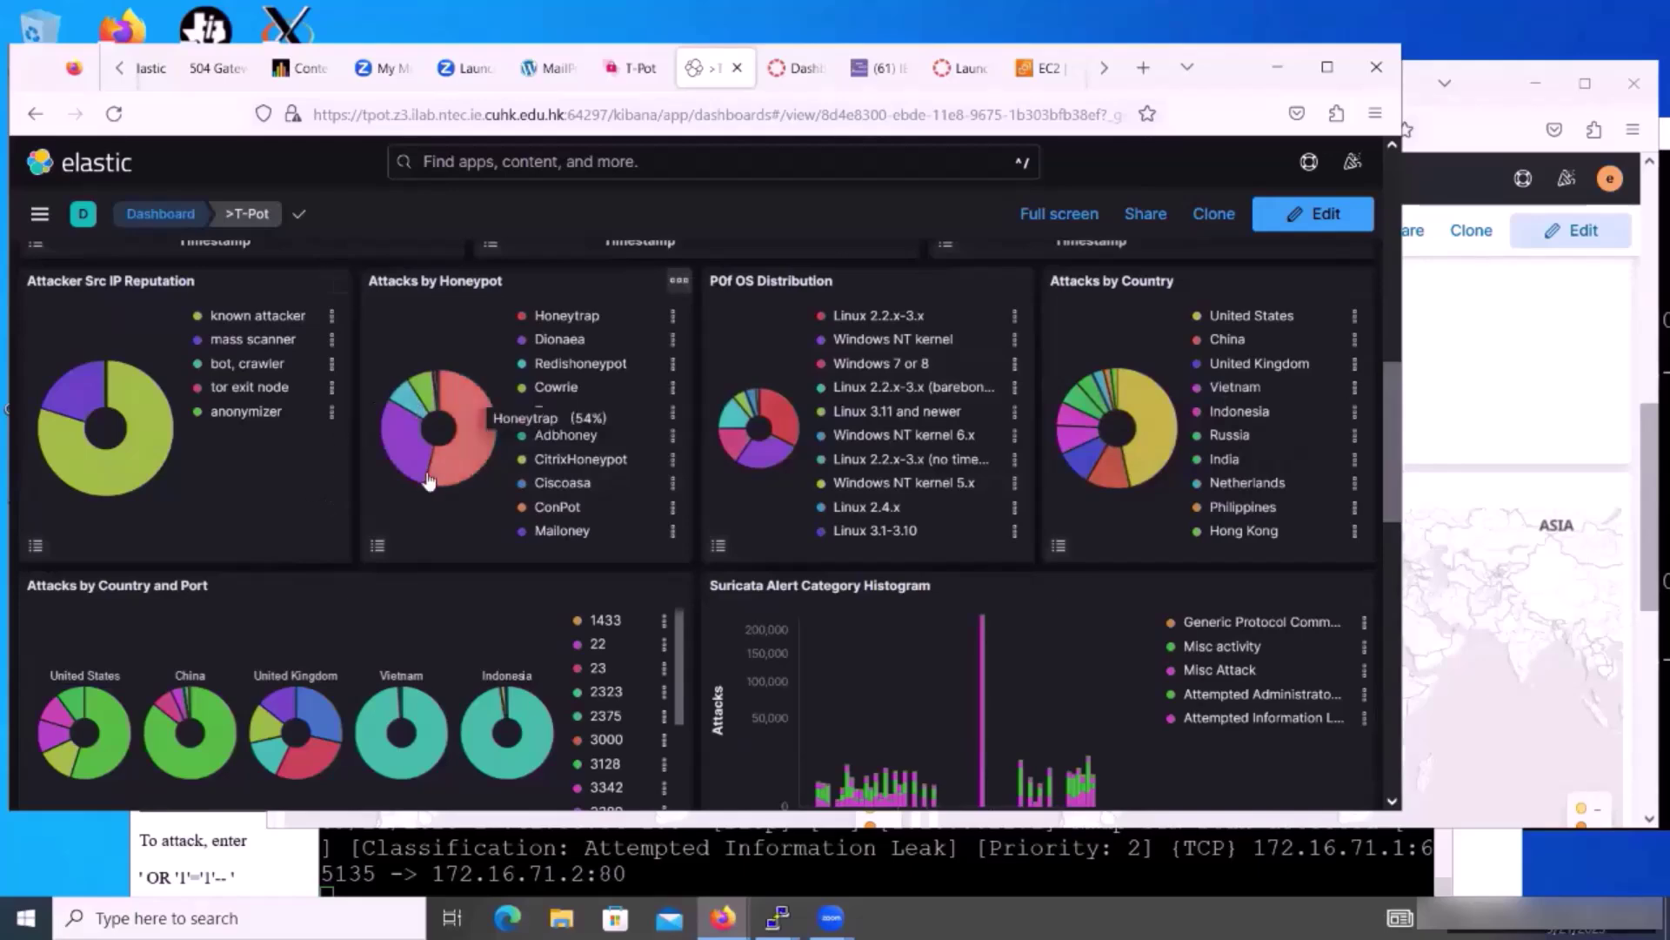
scroll(211, 513, down, 3)
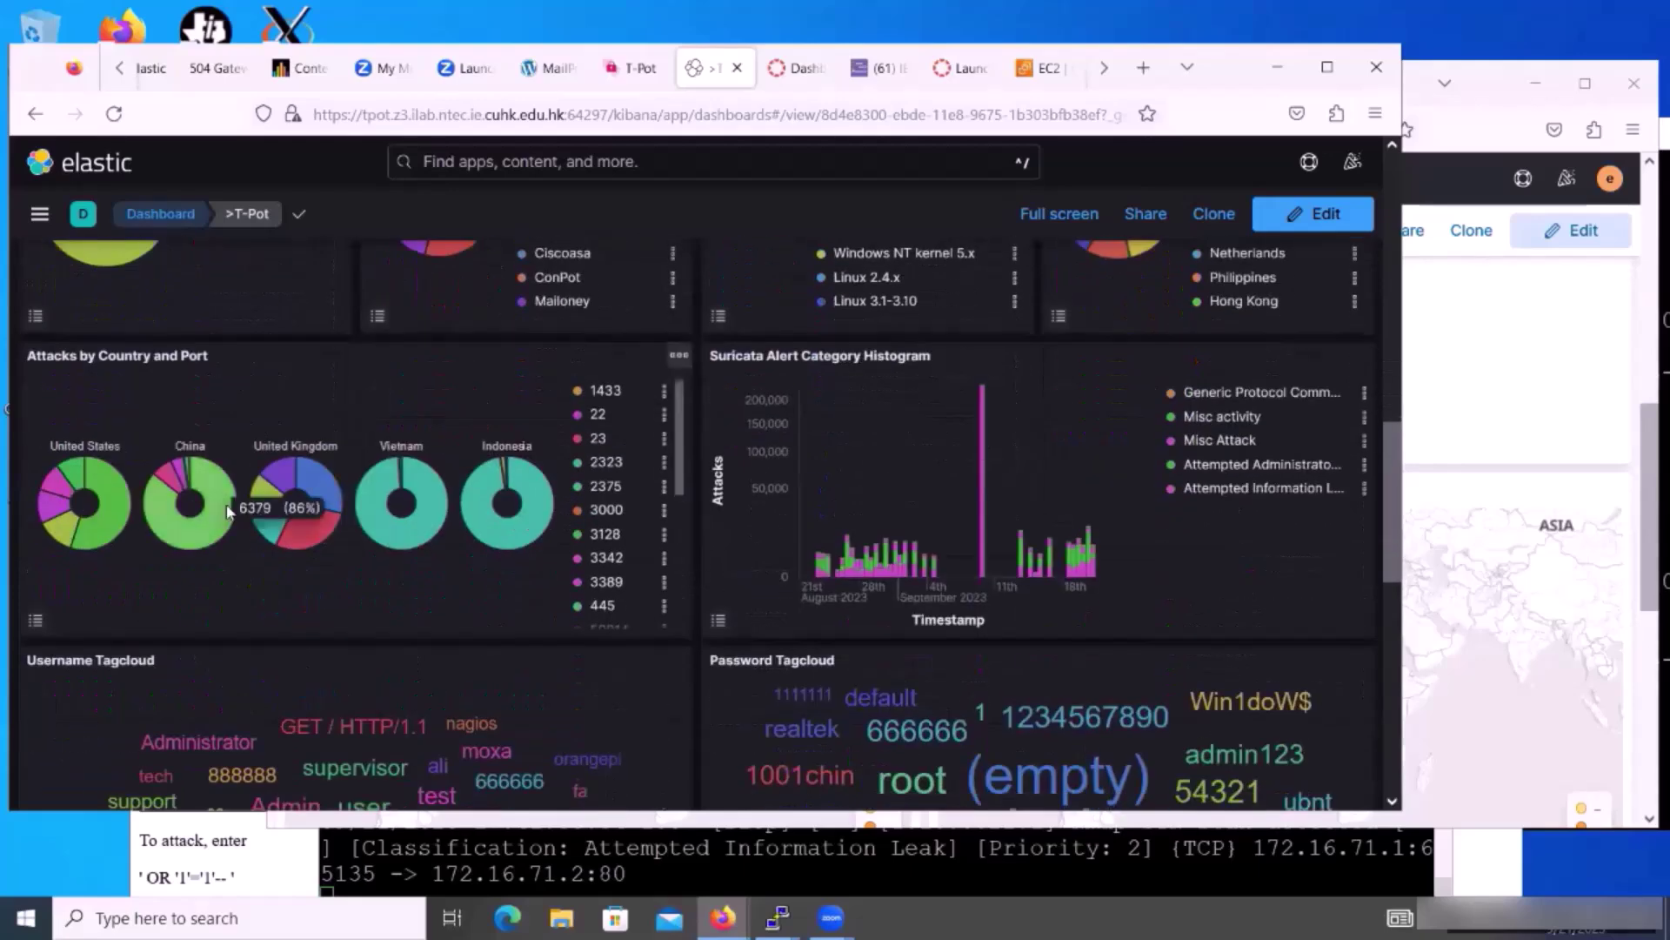
scroll(487, 496, down, 3)
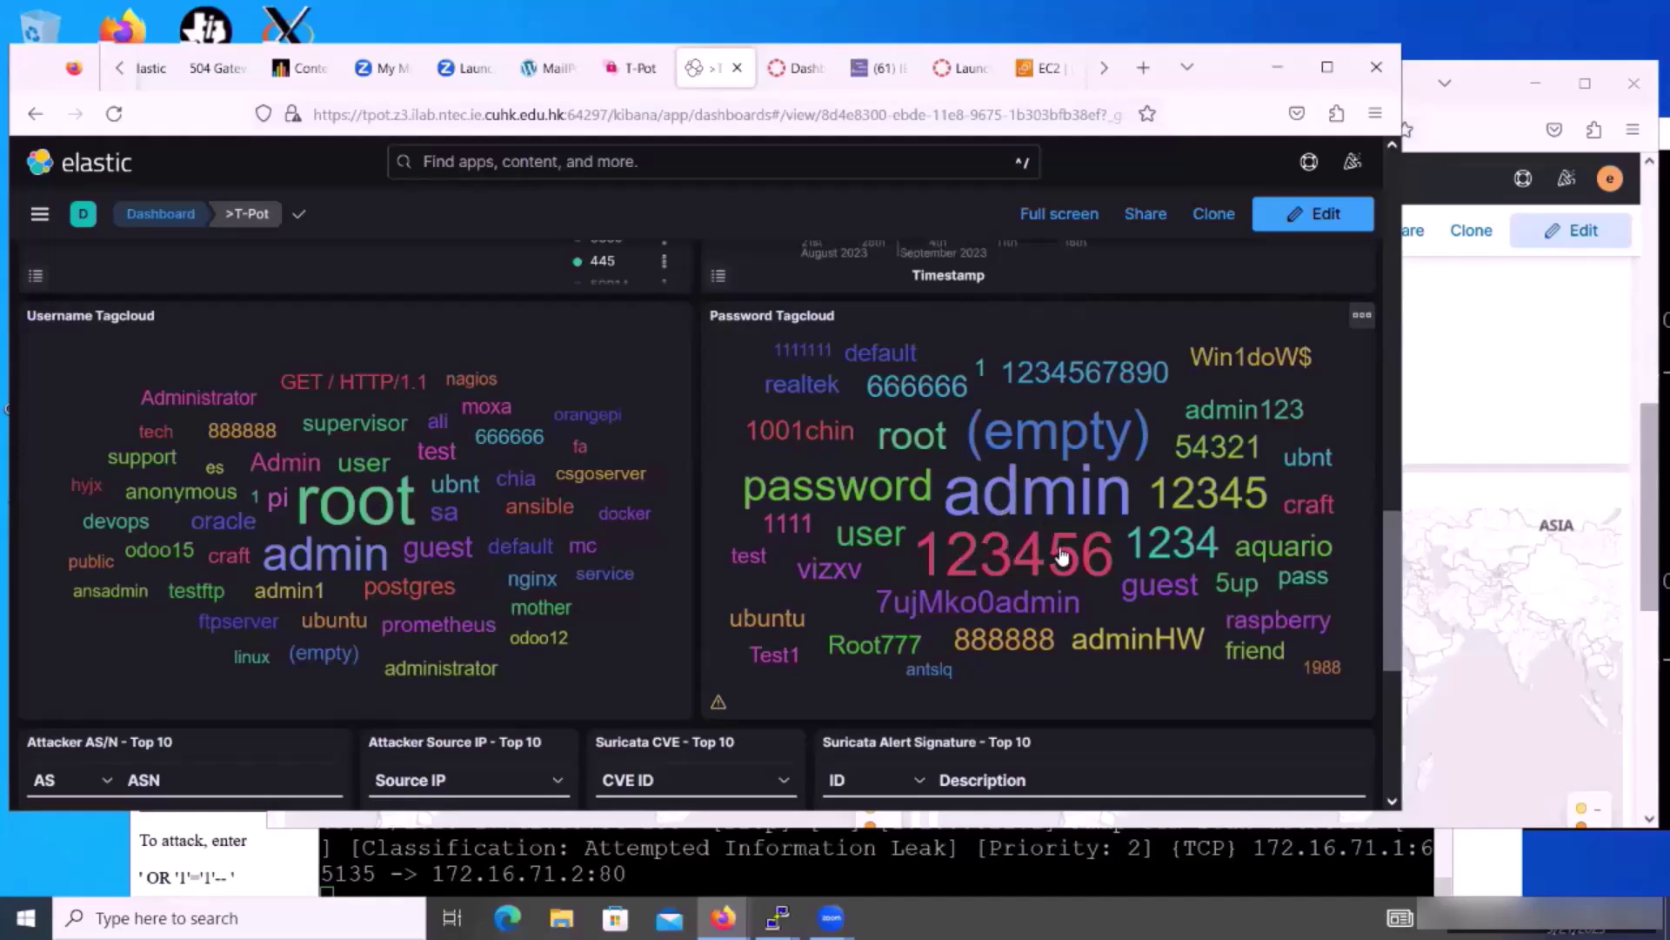
scroll(814, 520, down, 4)
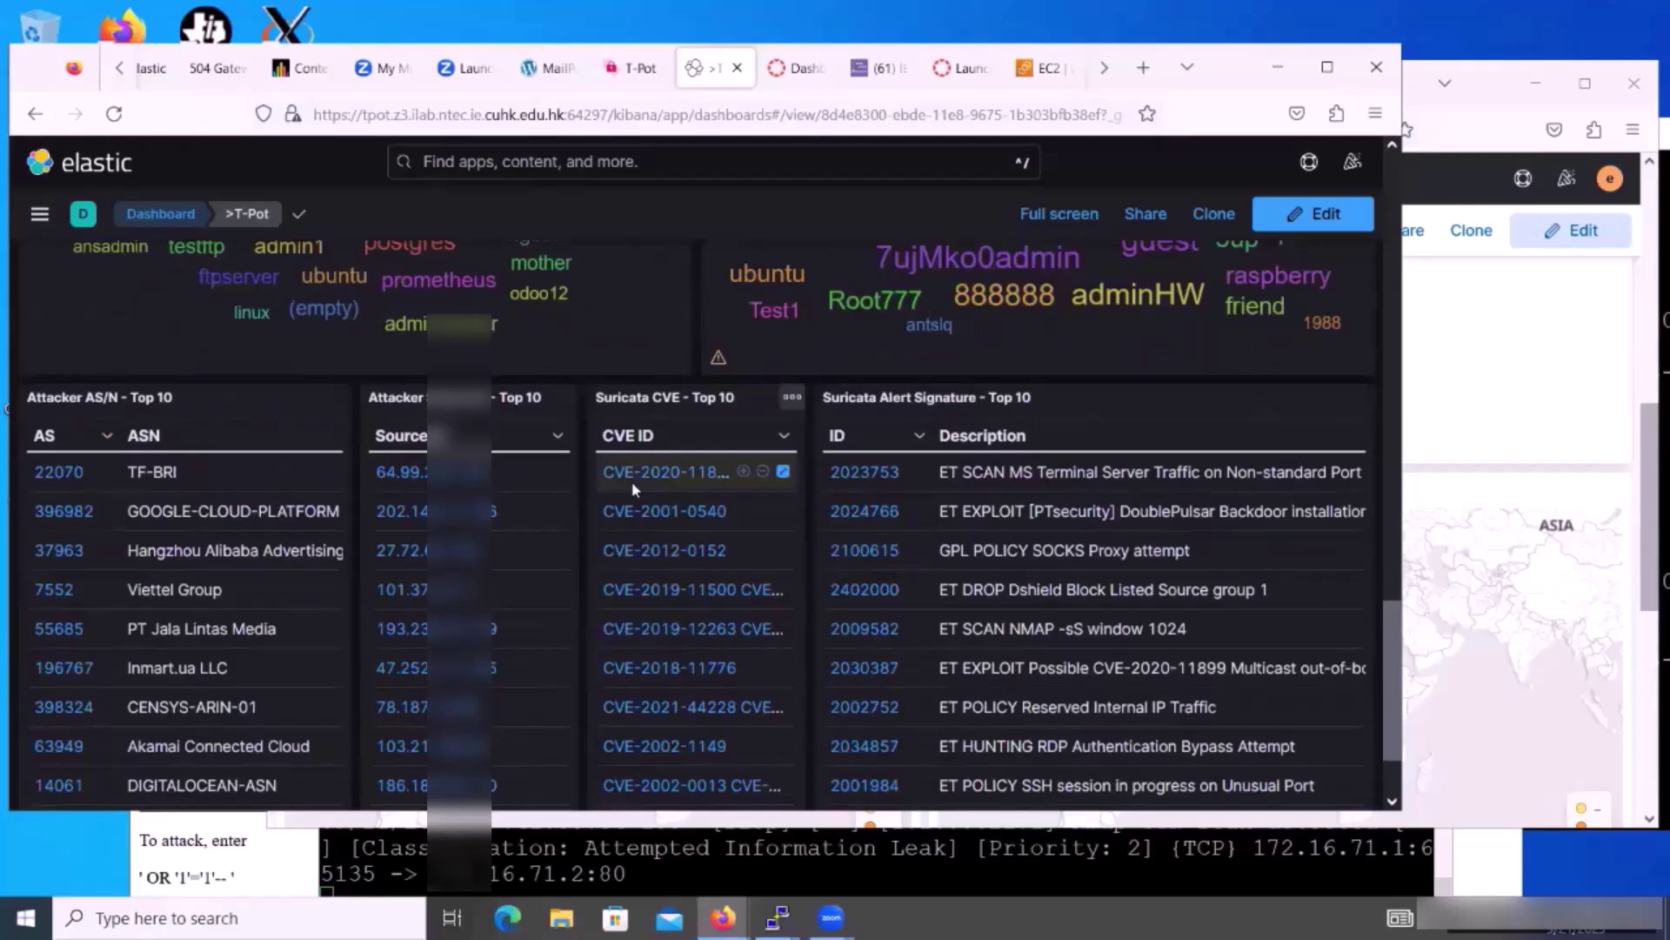
scroll(632, 482, down, 1)
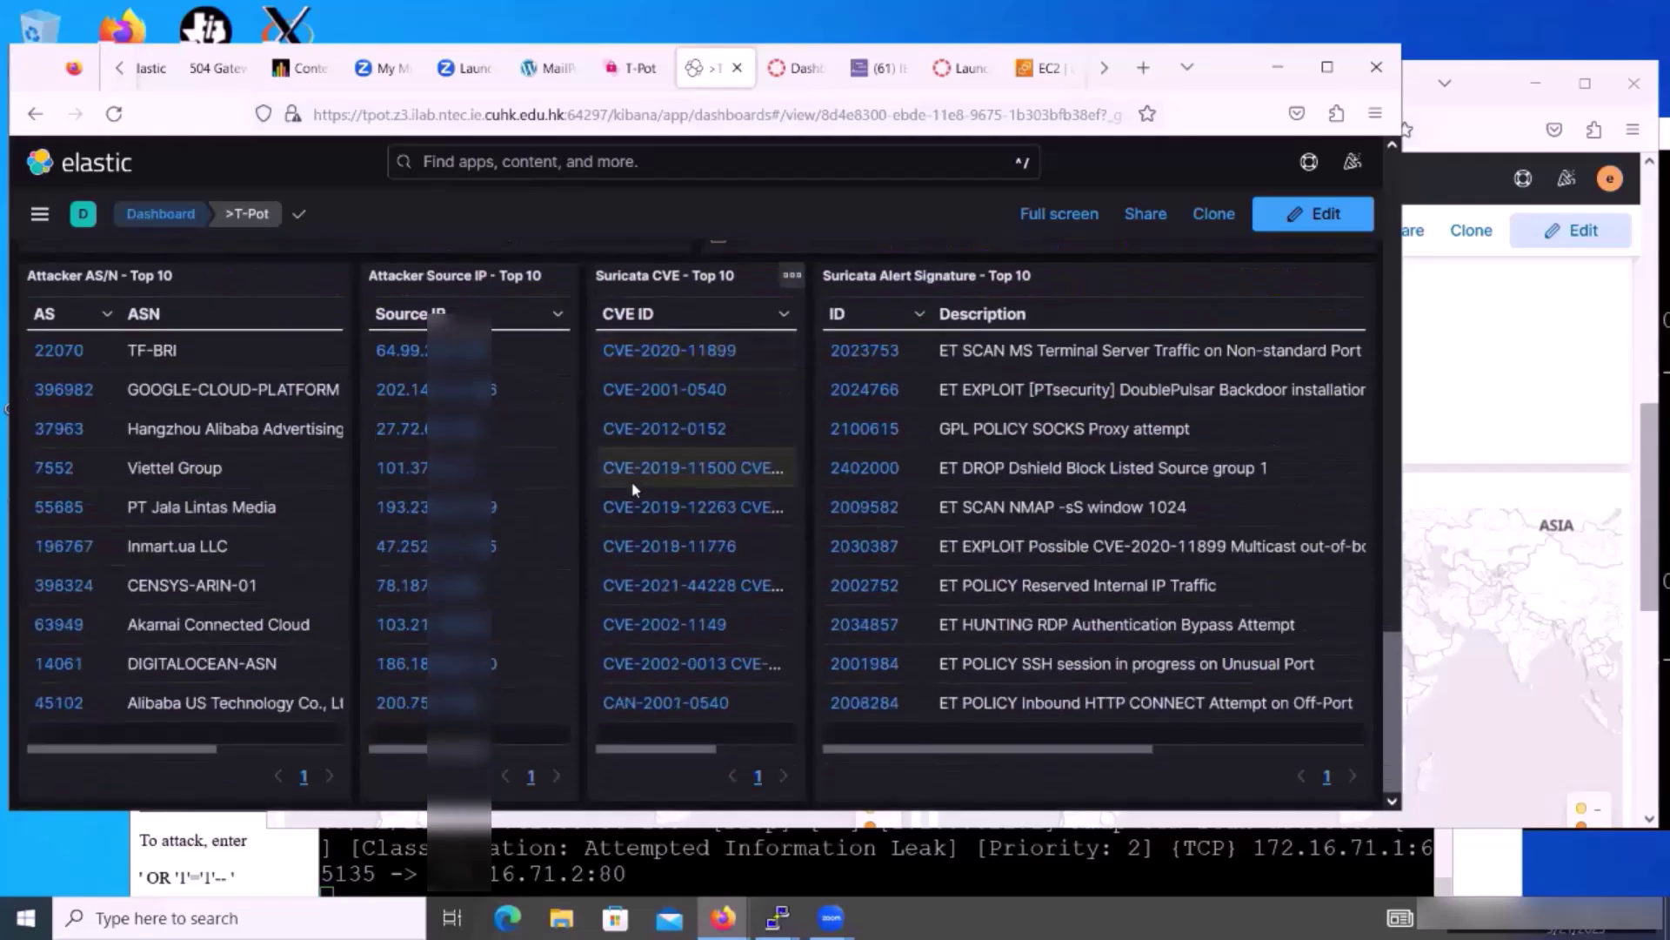
scroll(618, 483, up, 7)
scroll(605, 493, up, 8)
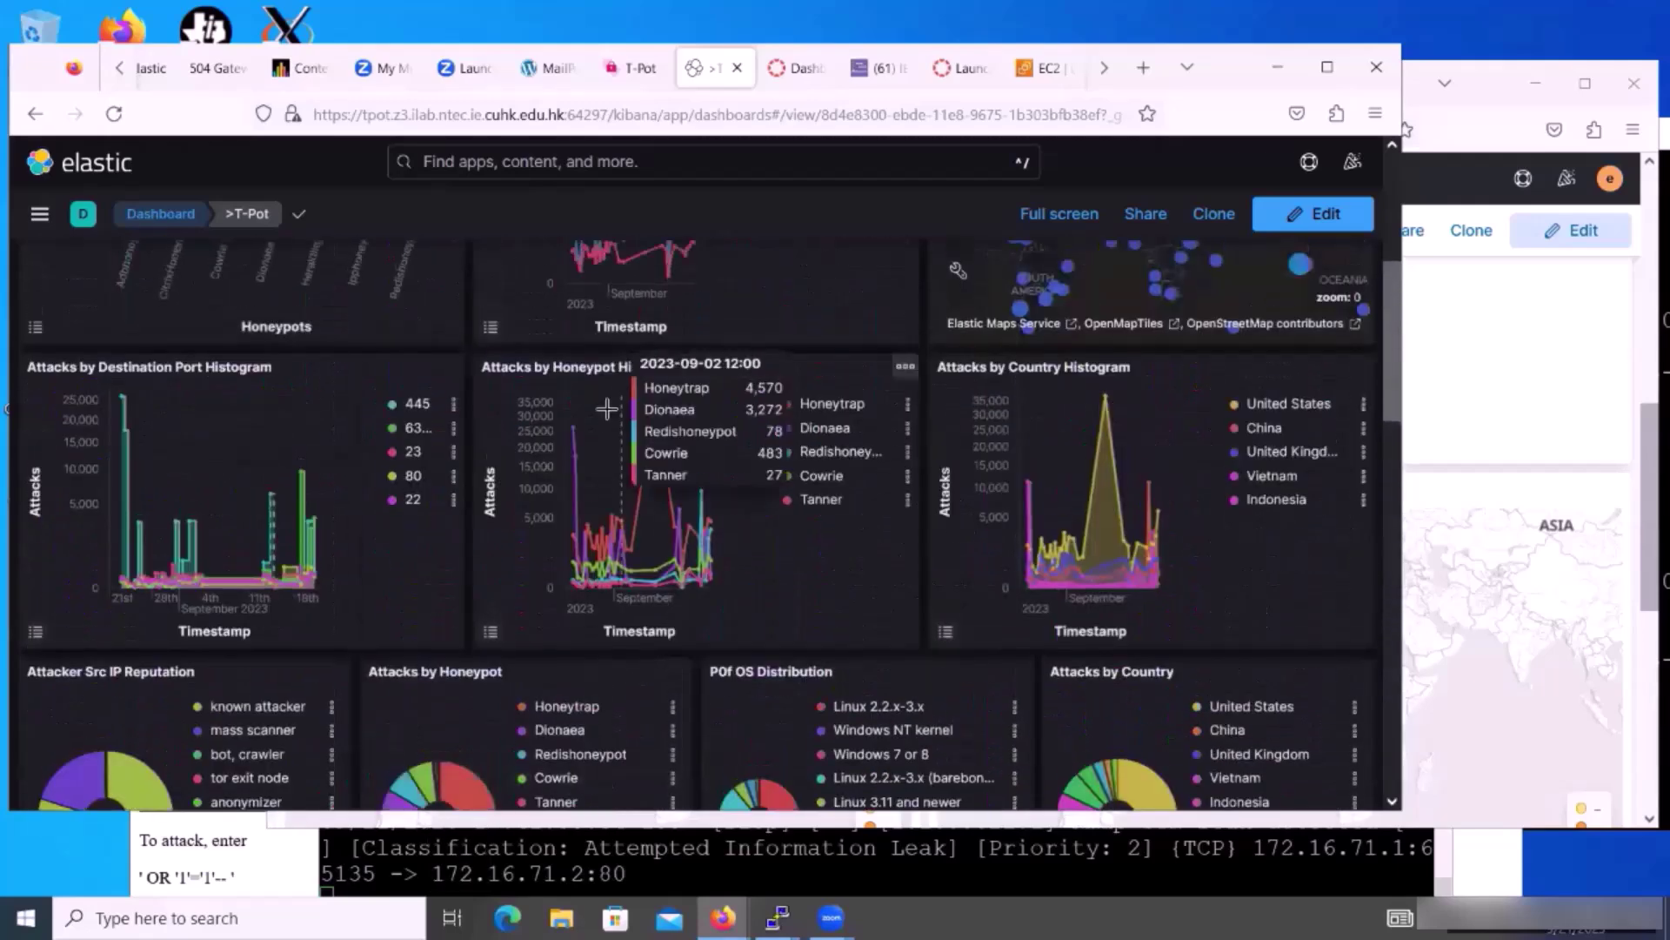
Step: Return to the T-Pot landing page by removing the Kibana path from the address
click(39, 213)
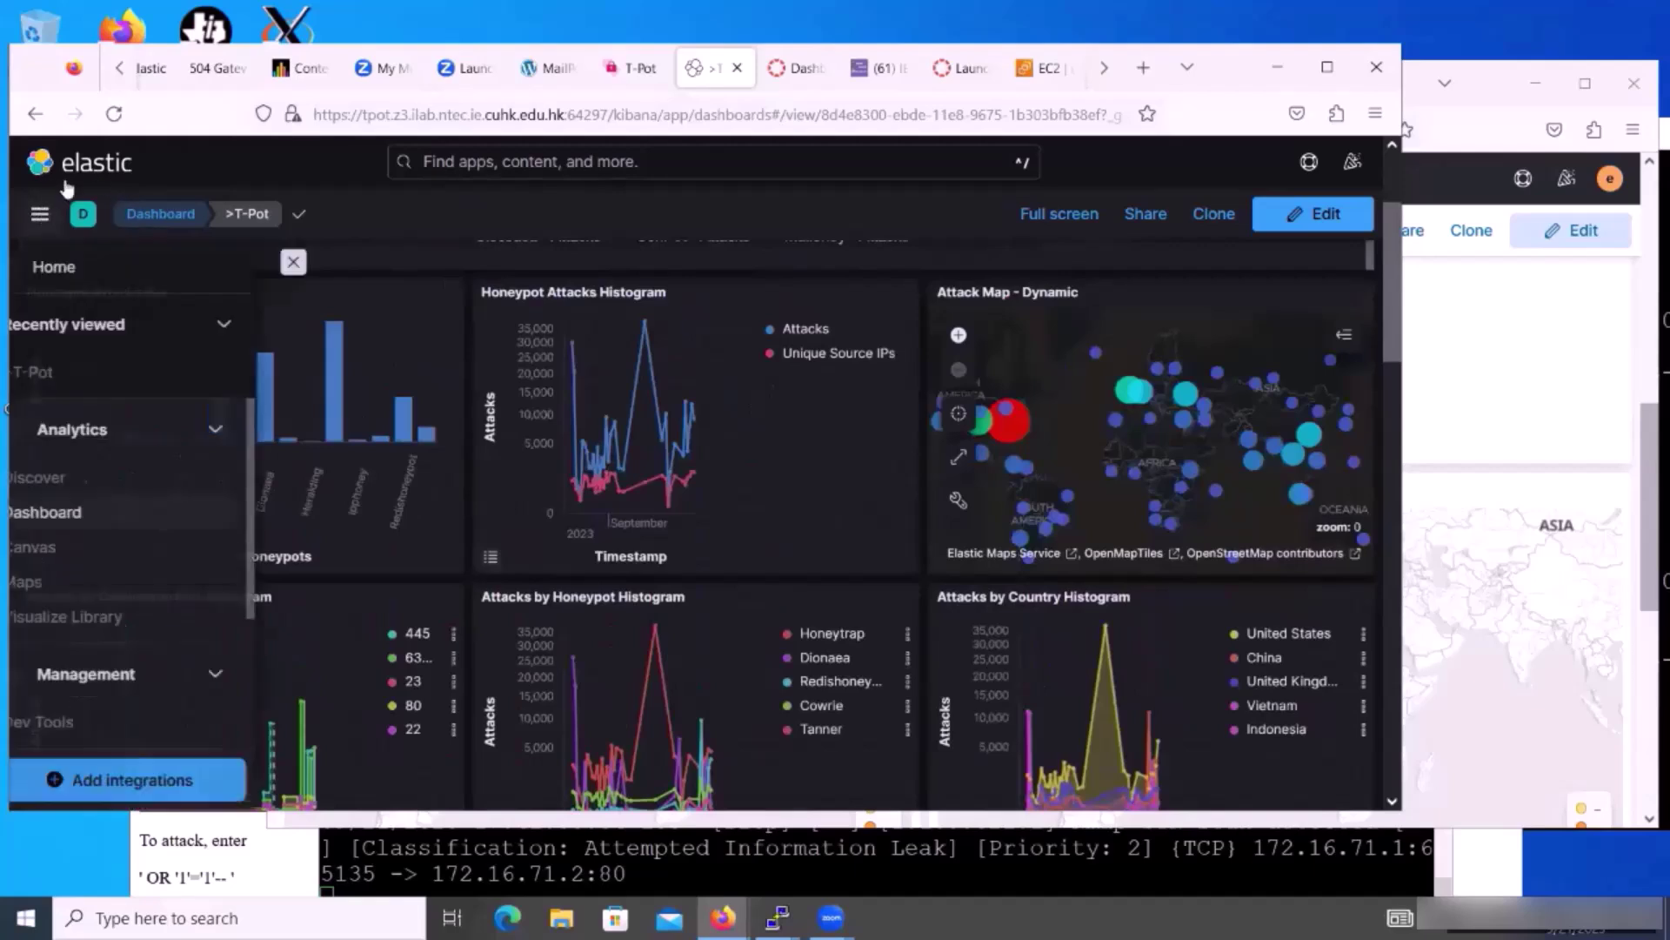
click(68, 263)
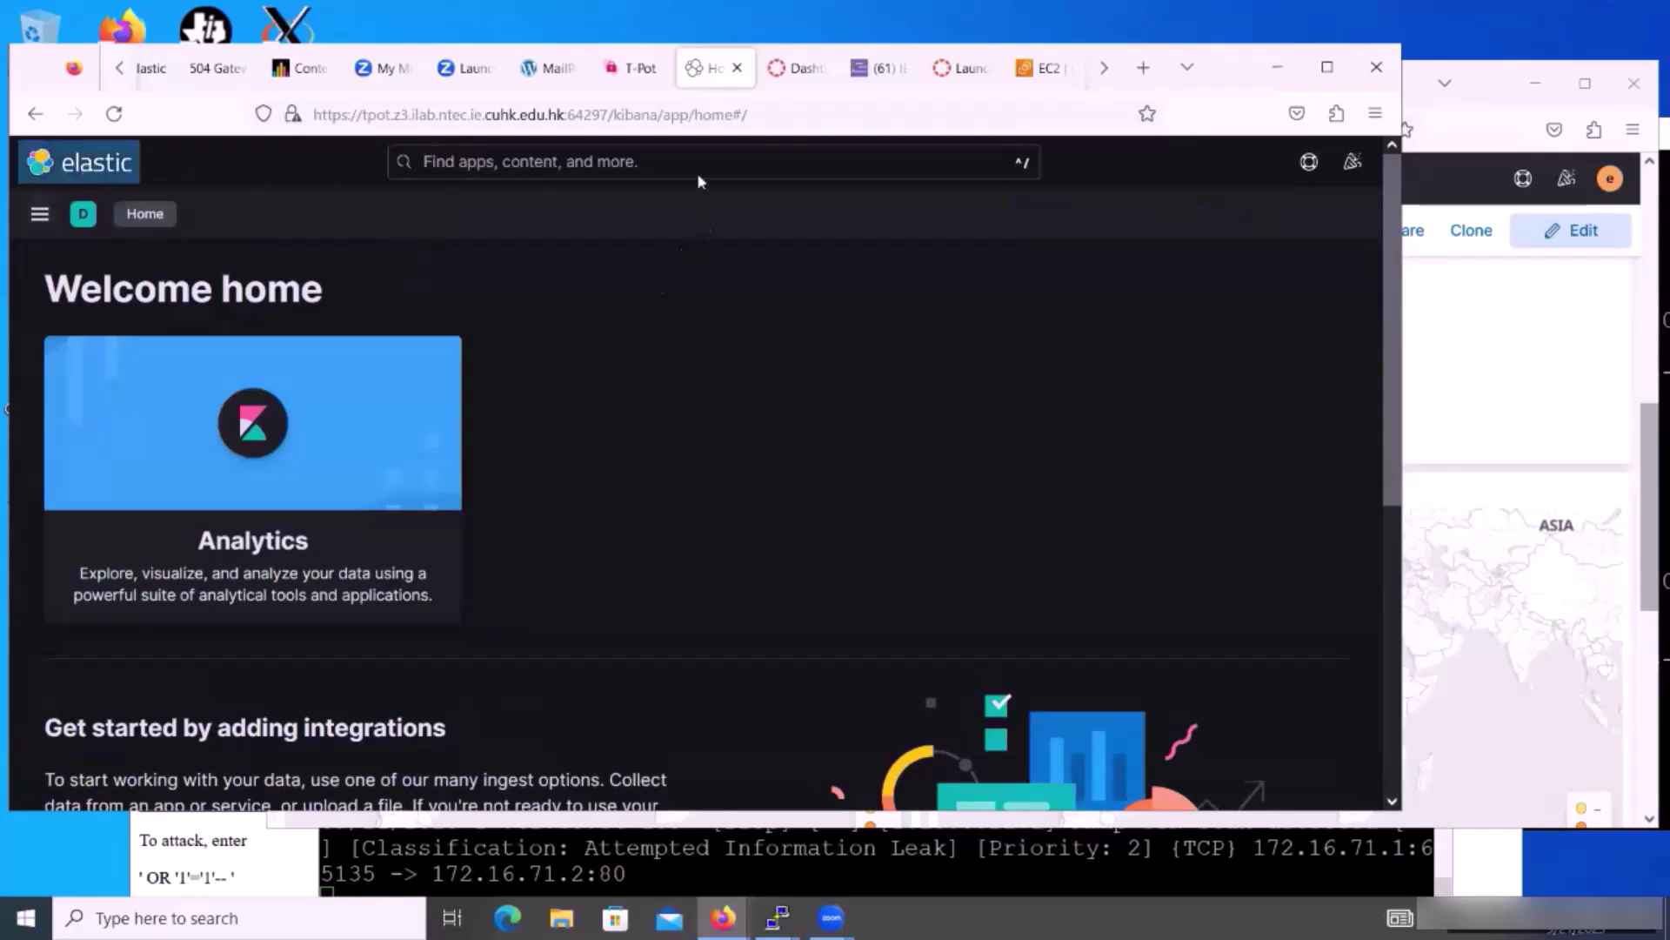
drag(614, 120, 882, 113)
key(BackSpace)
key(Return)
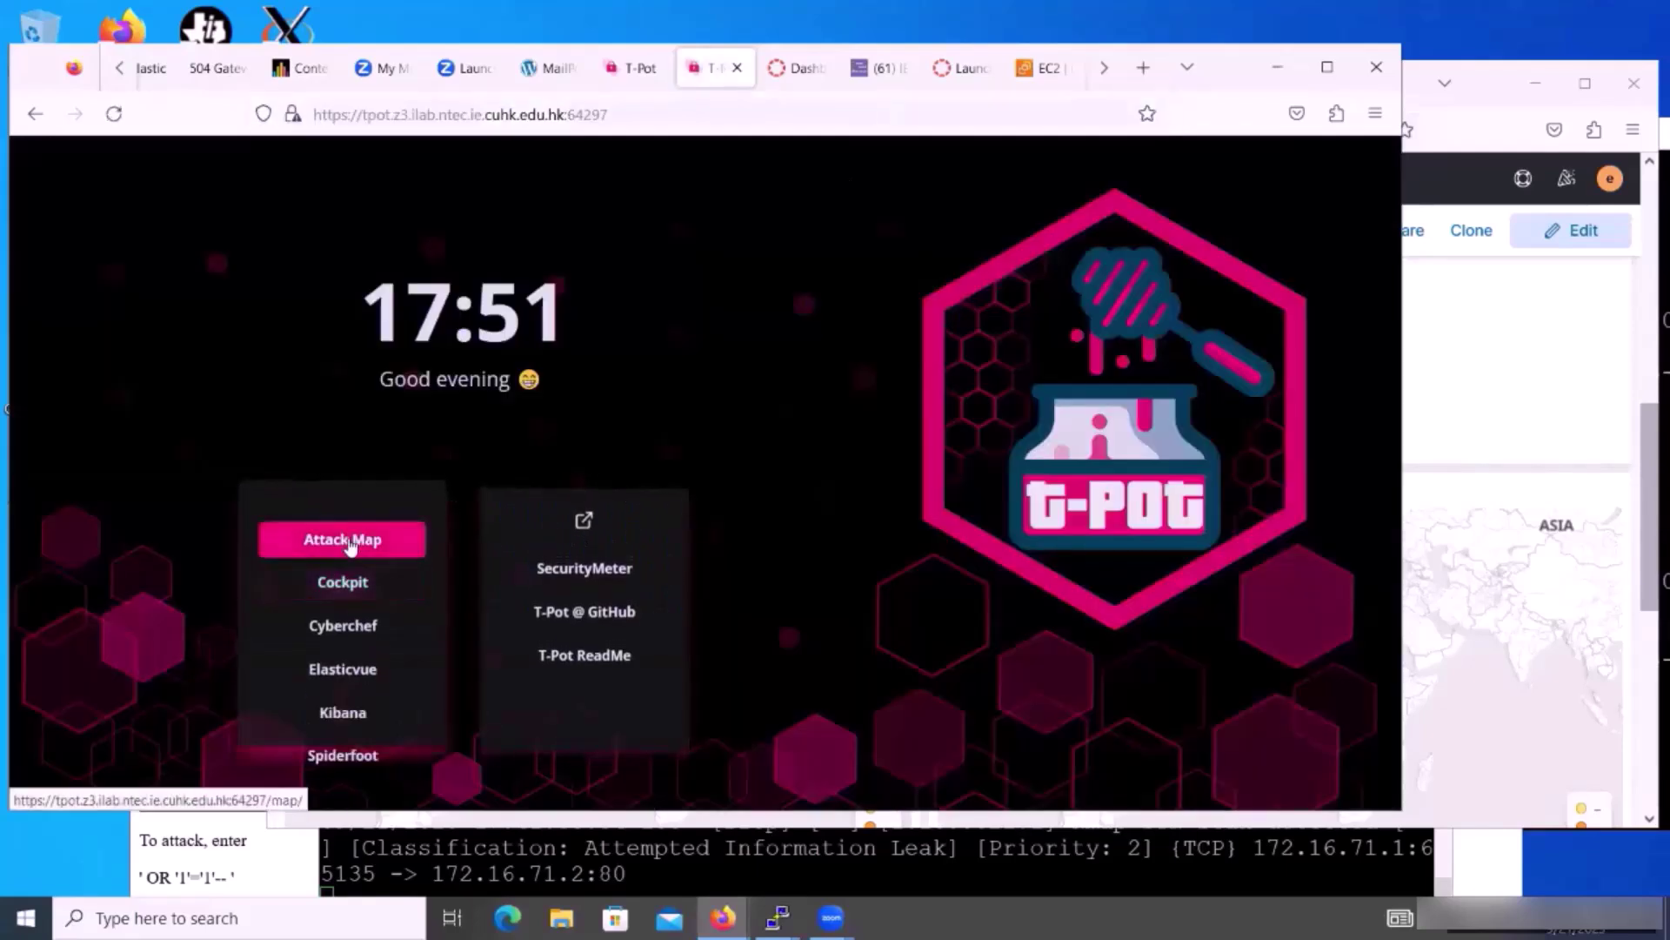
Step: Open the live Attack Map and browse its top-source, country and recent-event tables
click(349, 541)
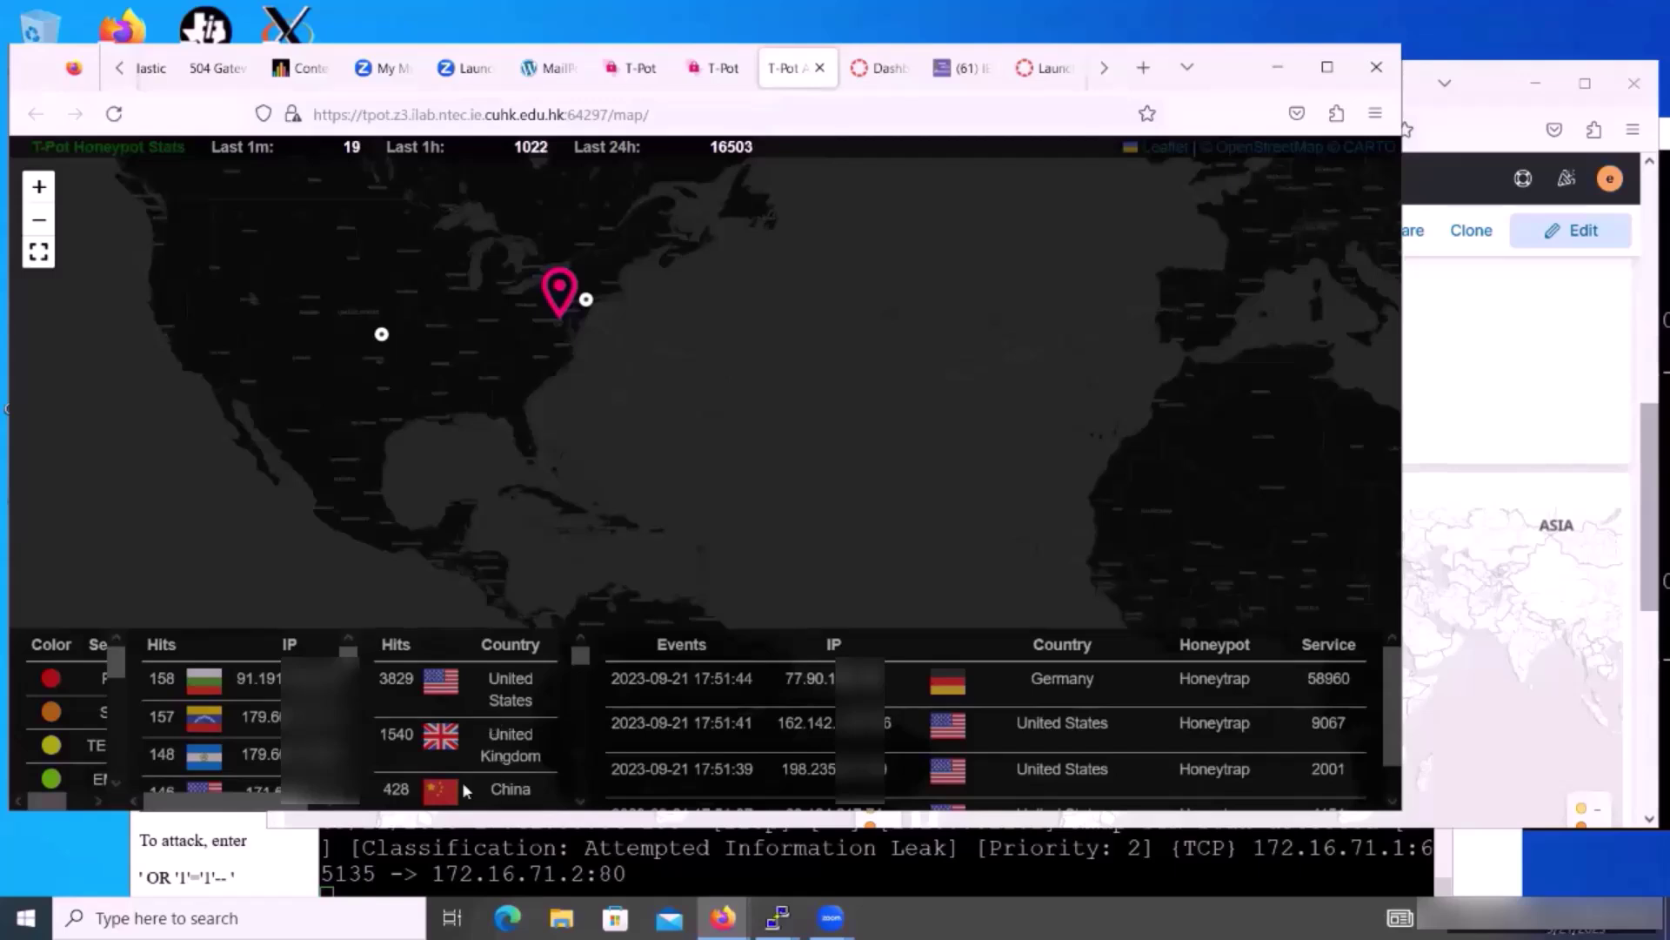
scroll(522, 779, down, 2)
scroll(522, 777, down, 2)
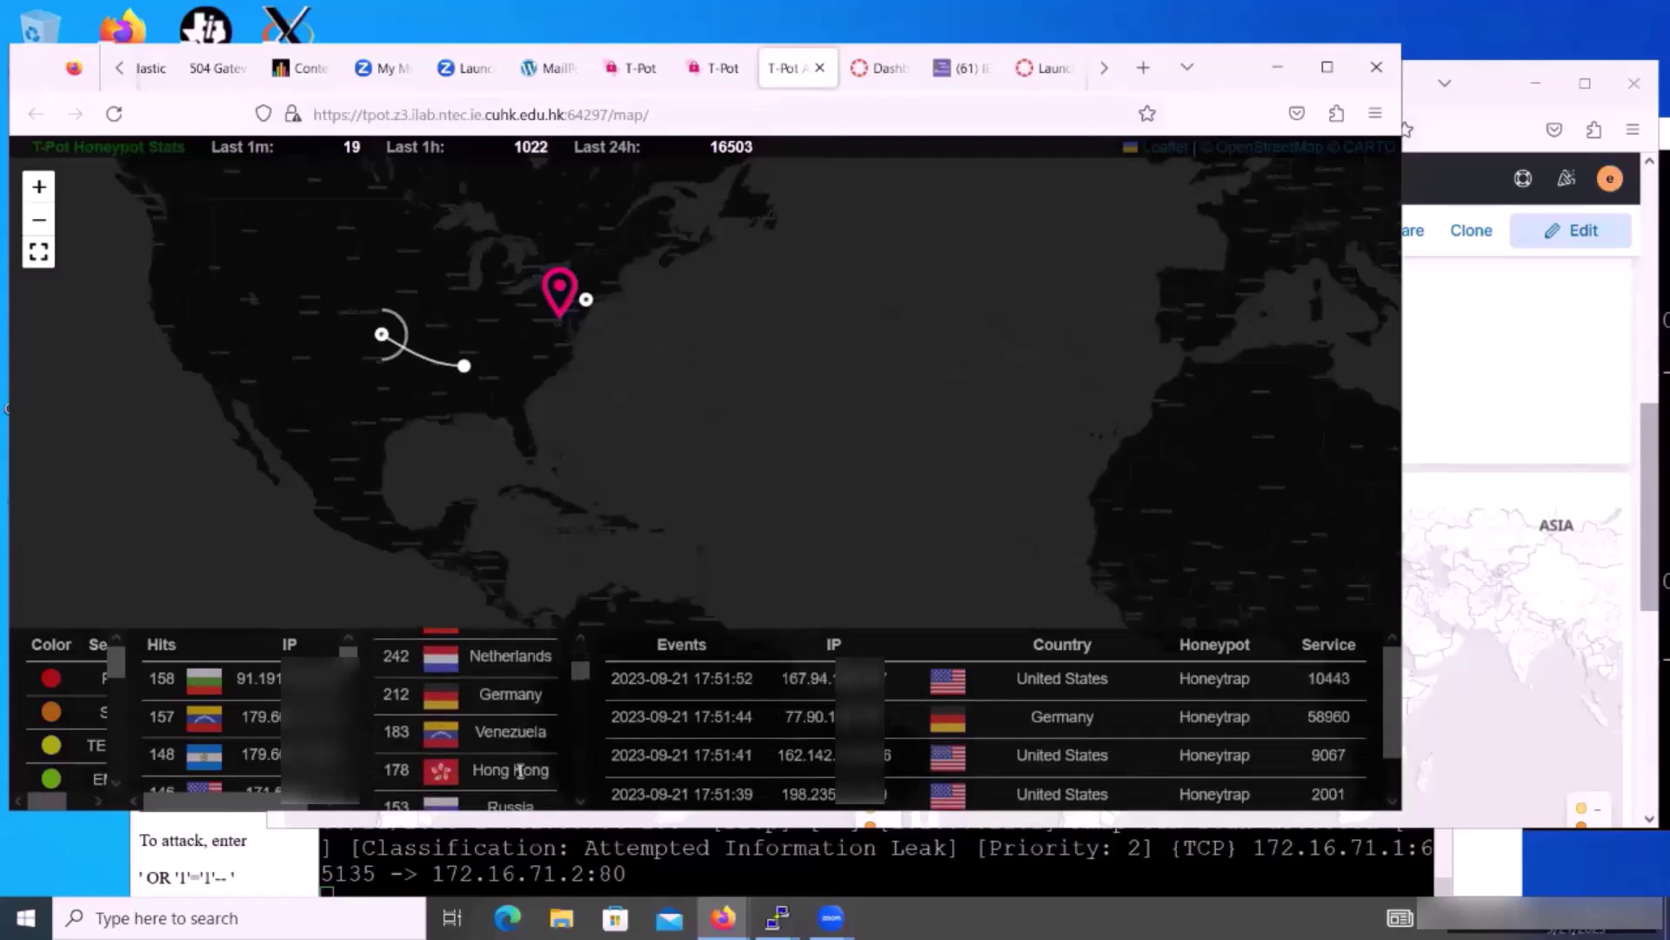
scroll(522, 777, up, 4)
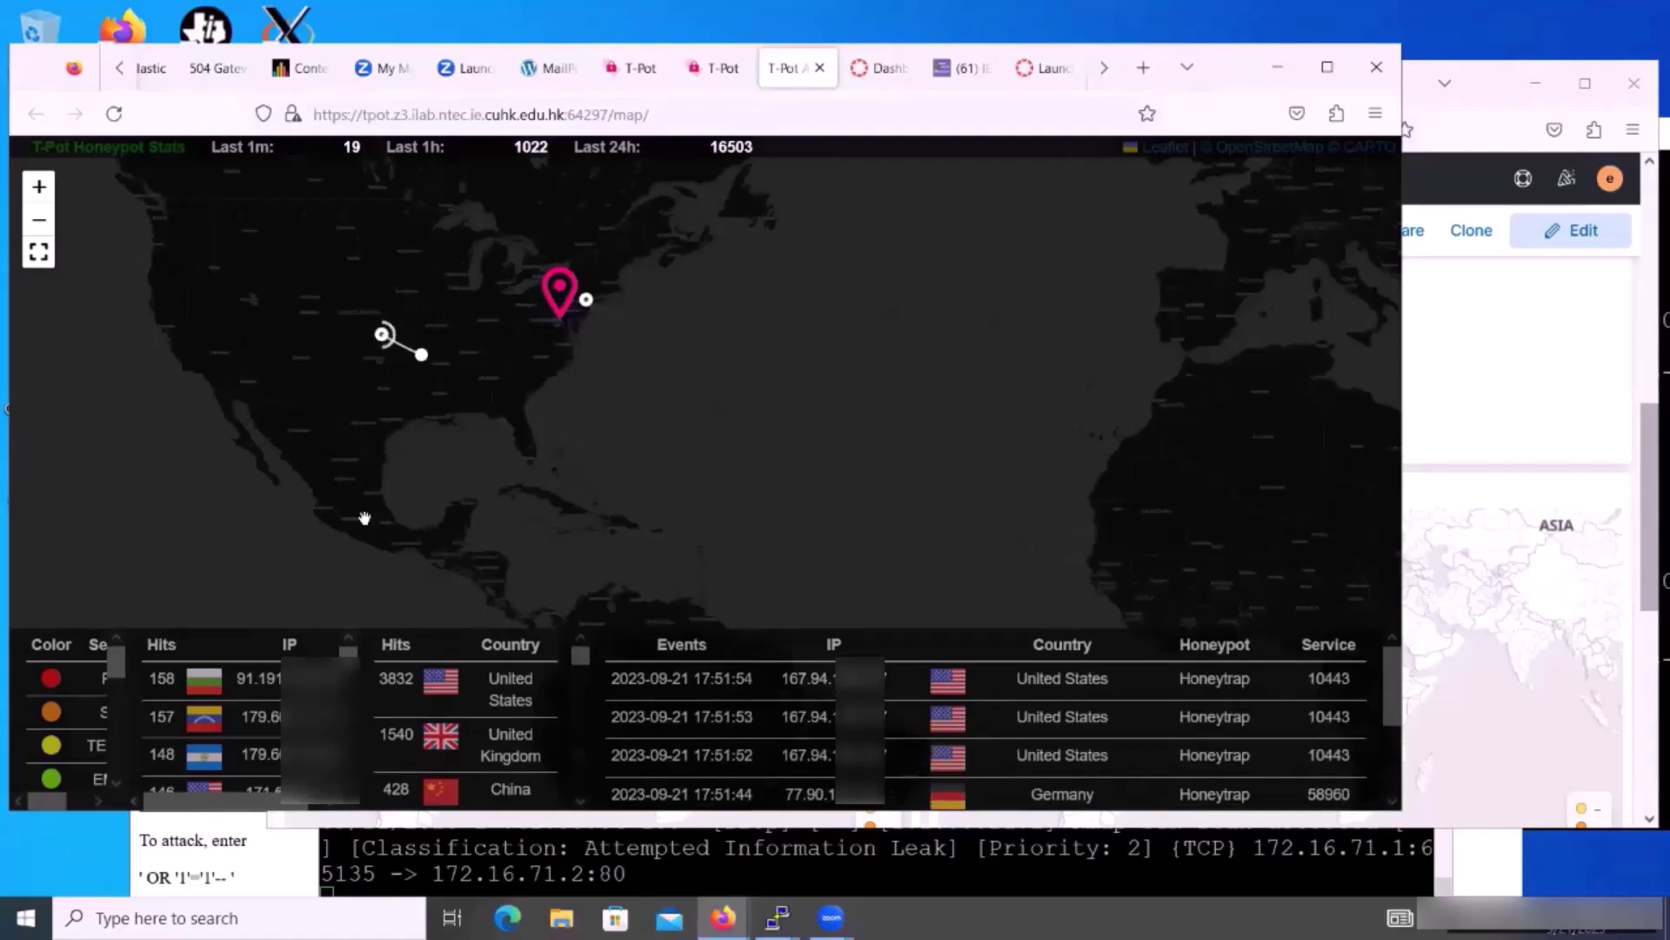
scroll(364, 275, up, 3)
scroll(365, 275, down, 3)
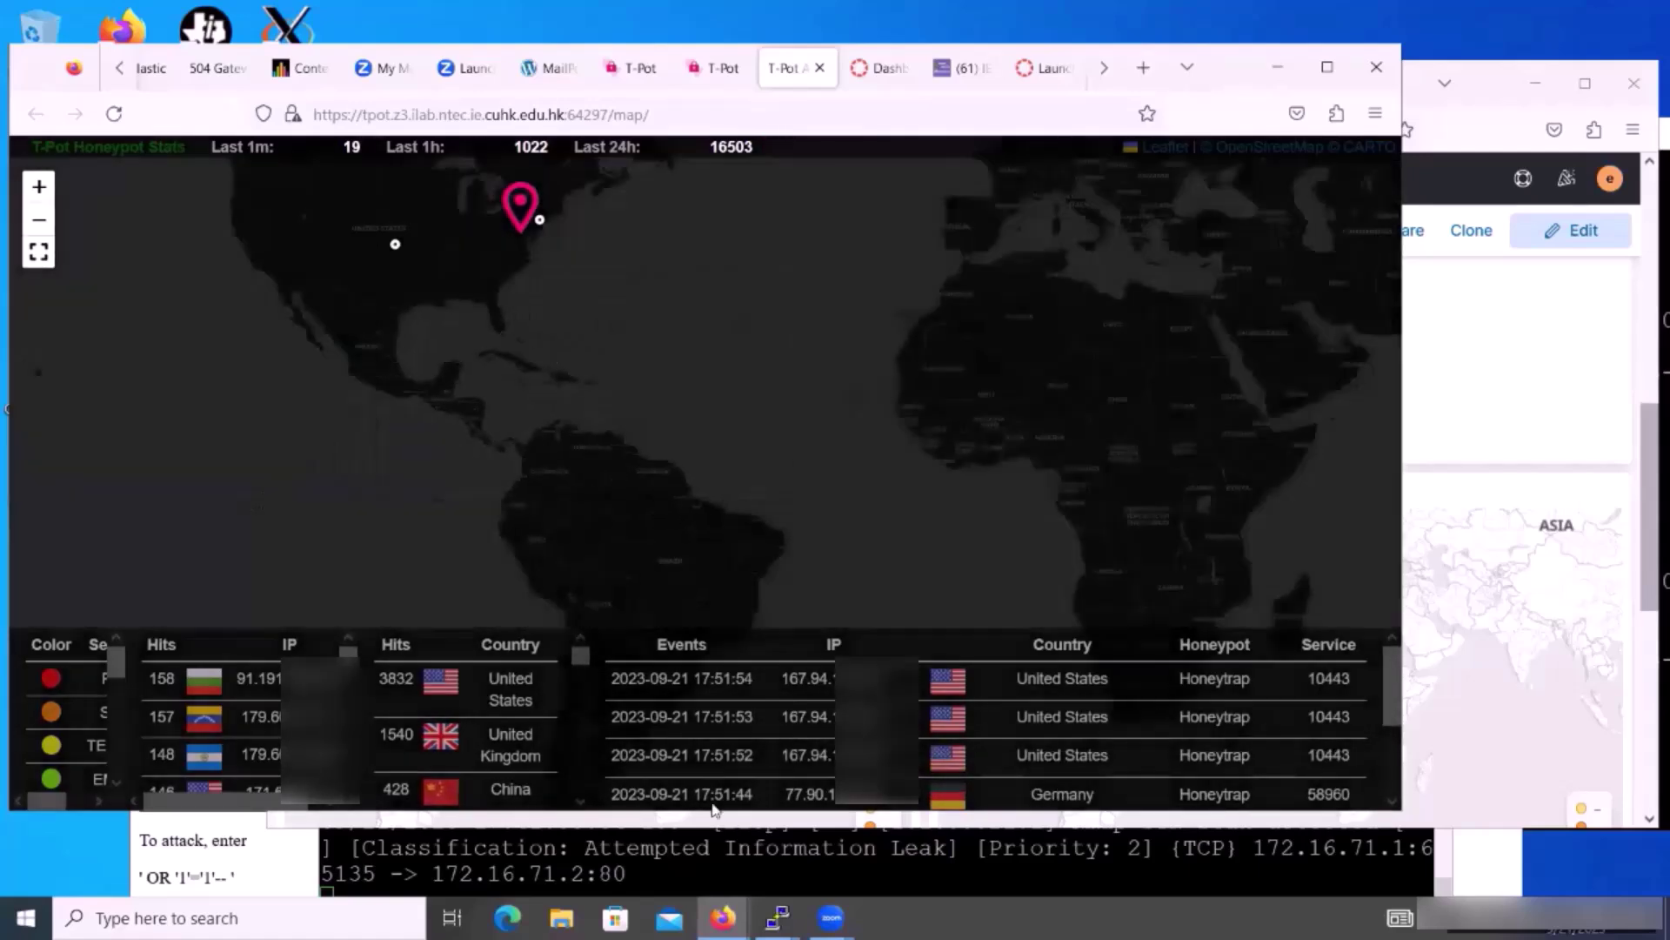
Step: In the SSH window, run the tpot command to log into the T-Pot host
mouse_move(776, 917)
click(772, 827)
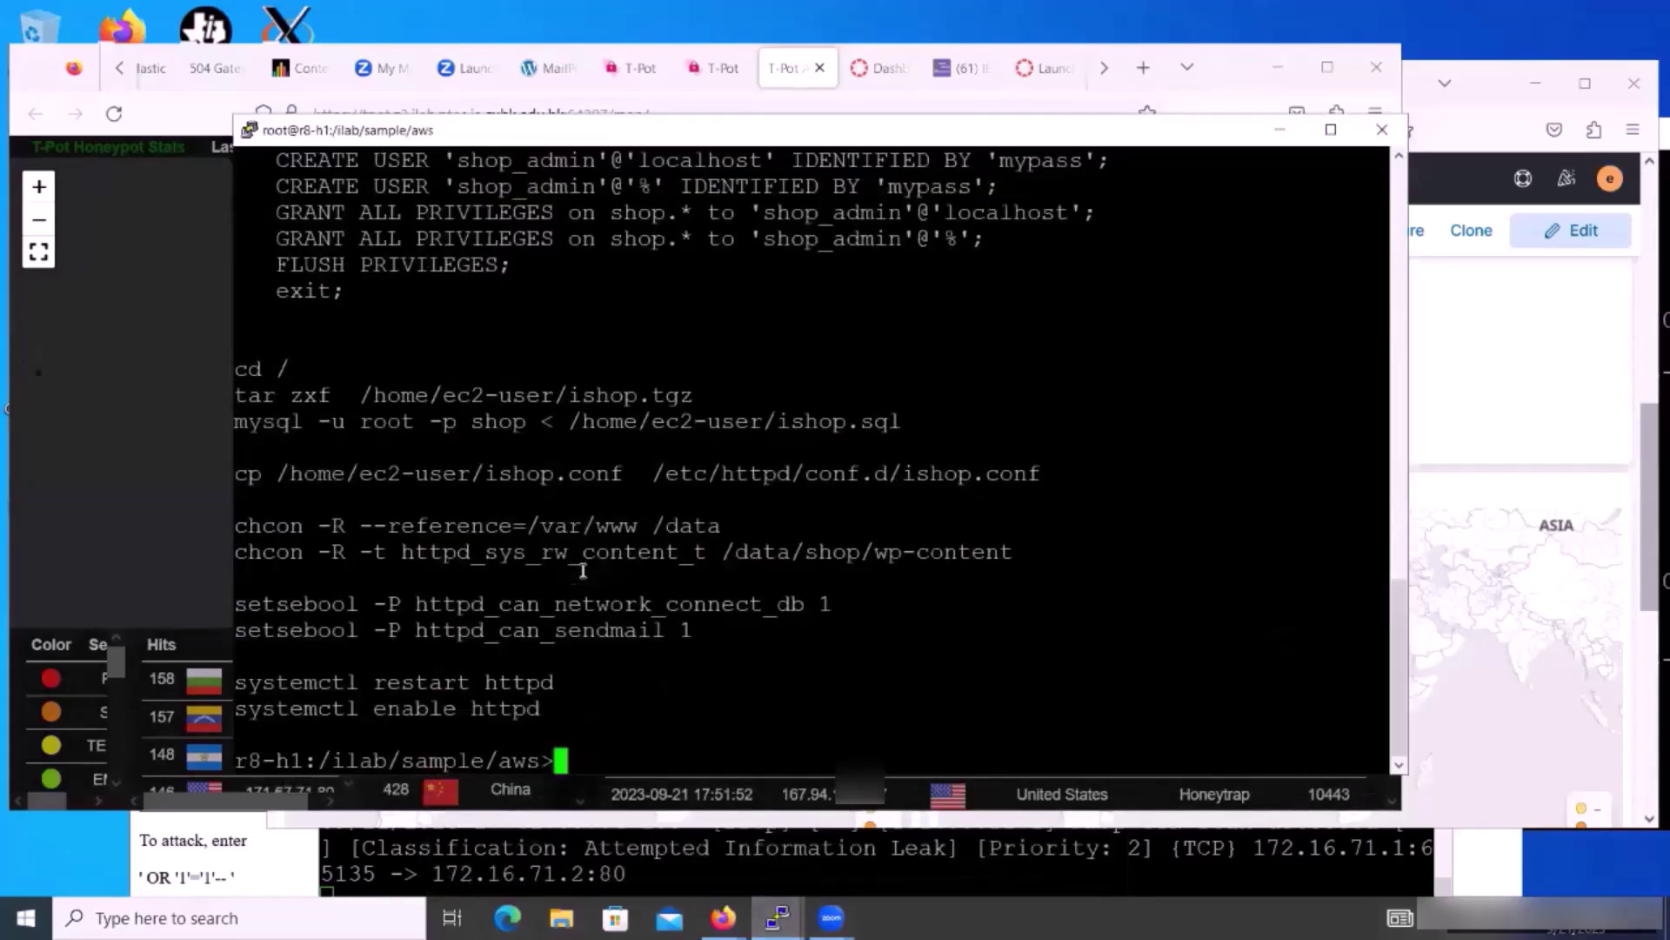
text(top)
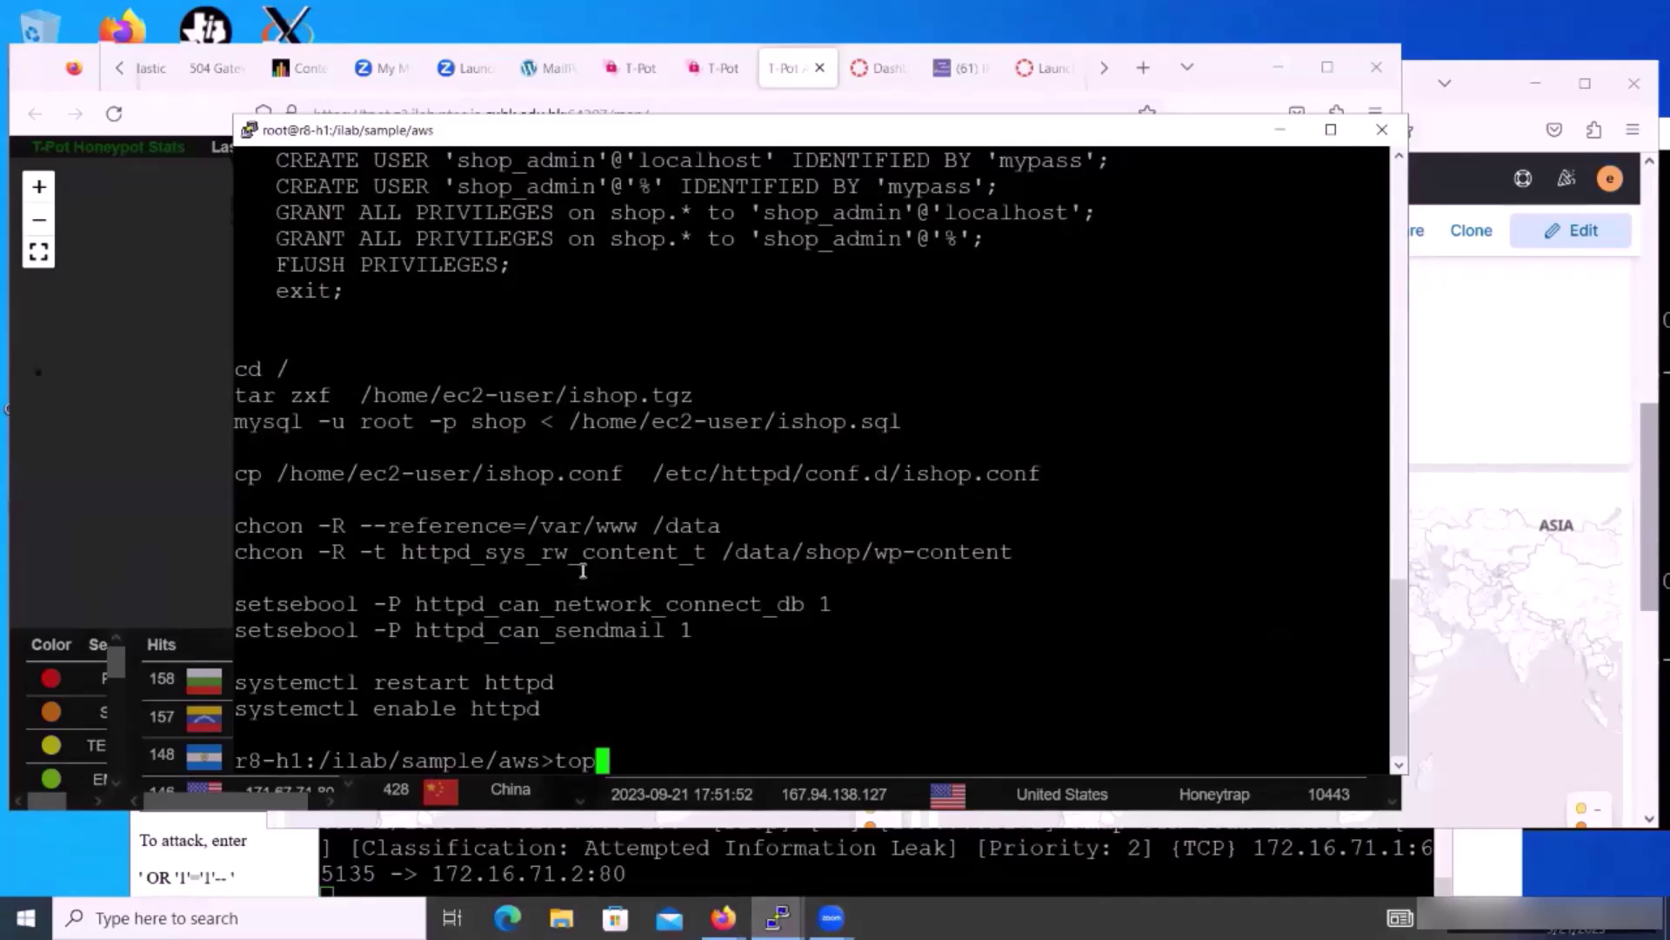
key(BackSpace)
key(BackSpace)
text(po)
key(BackSpace)
text(ot)
key(Return)
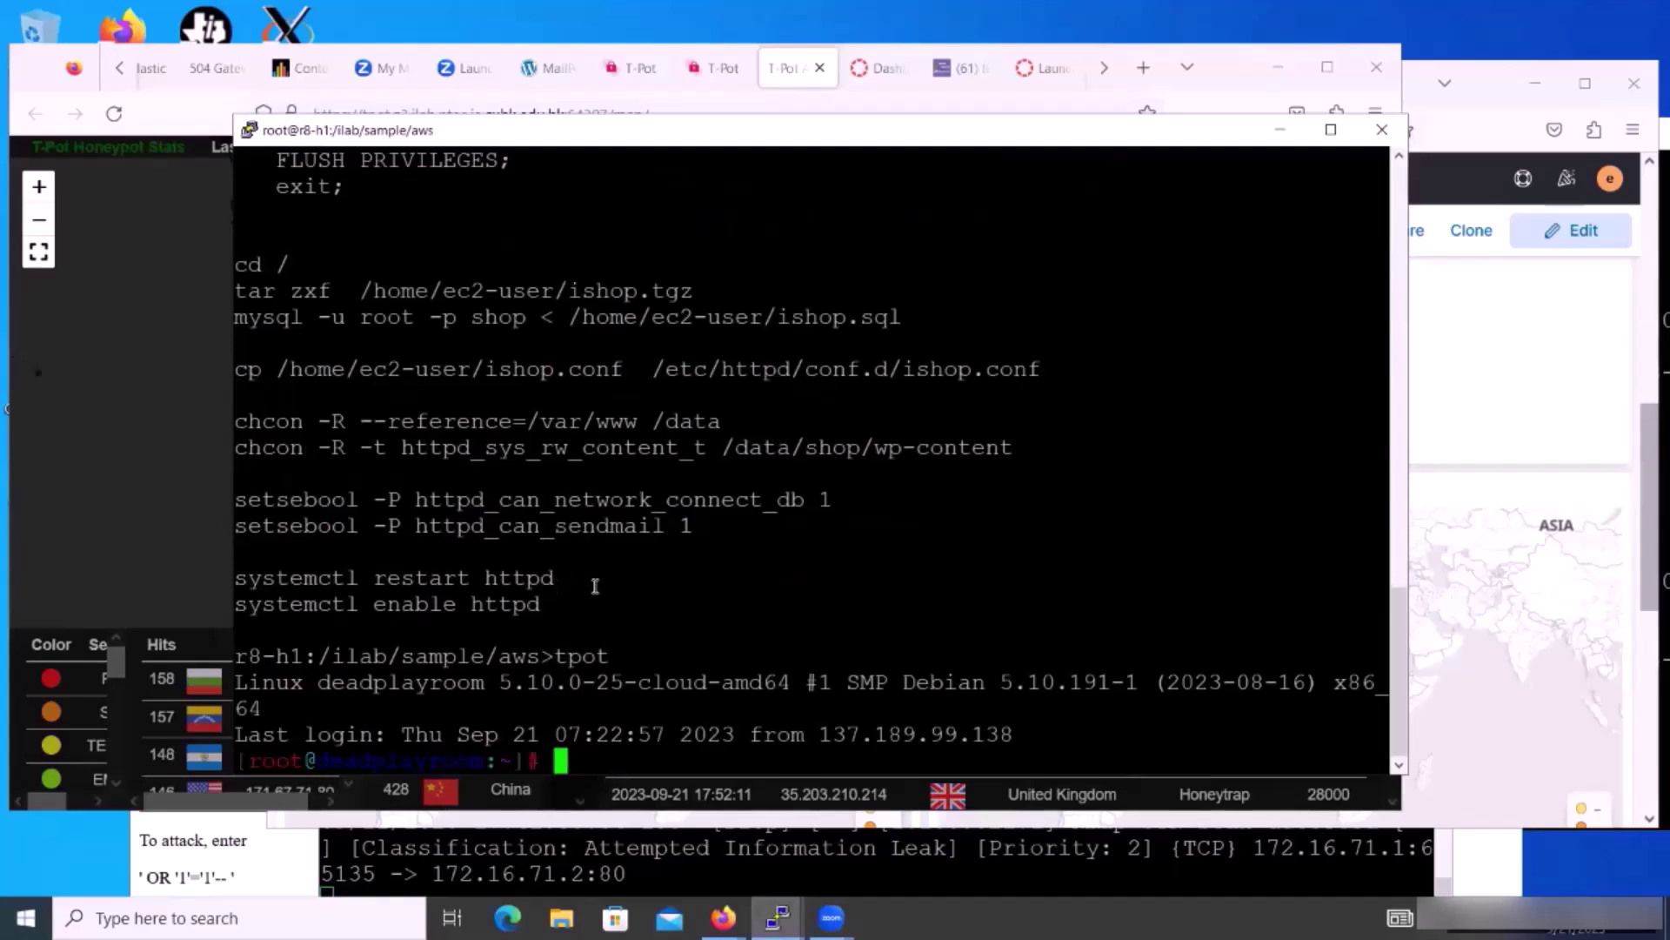
Step: List the home folder, then enter data and list its hex-named session files
text(ls)
key(Return)
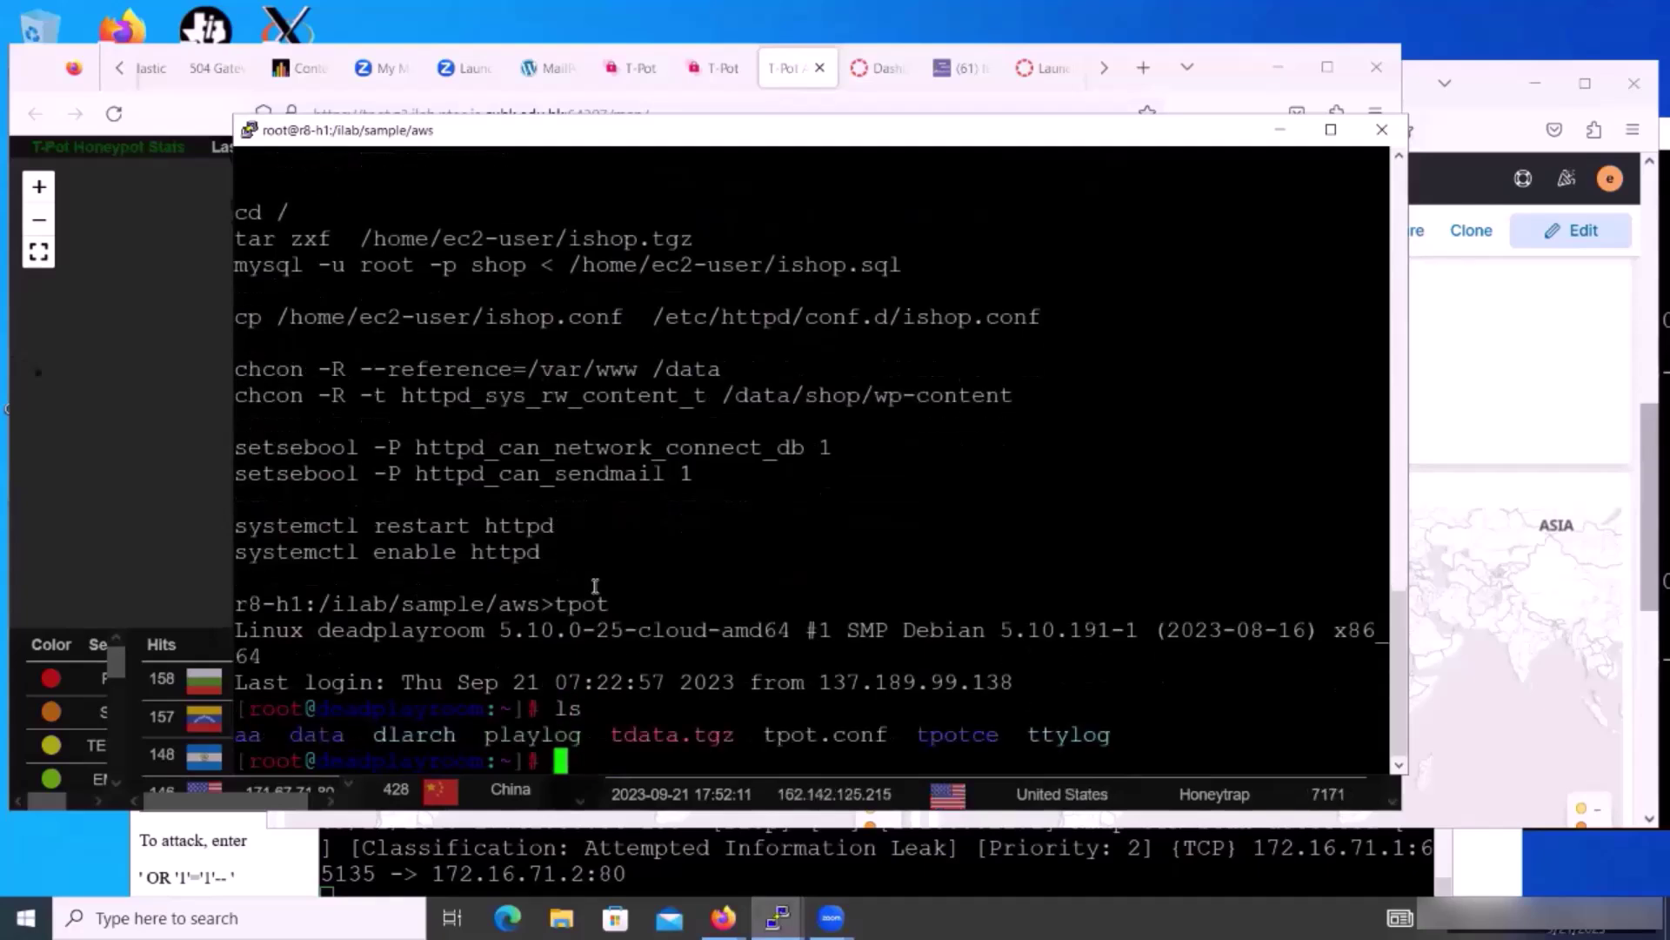
text(cd data)
key(Return)
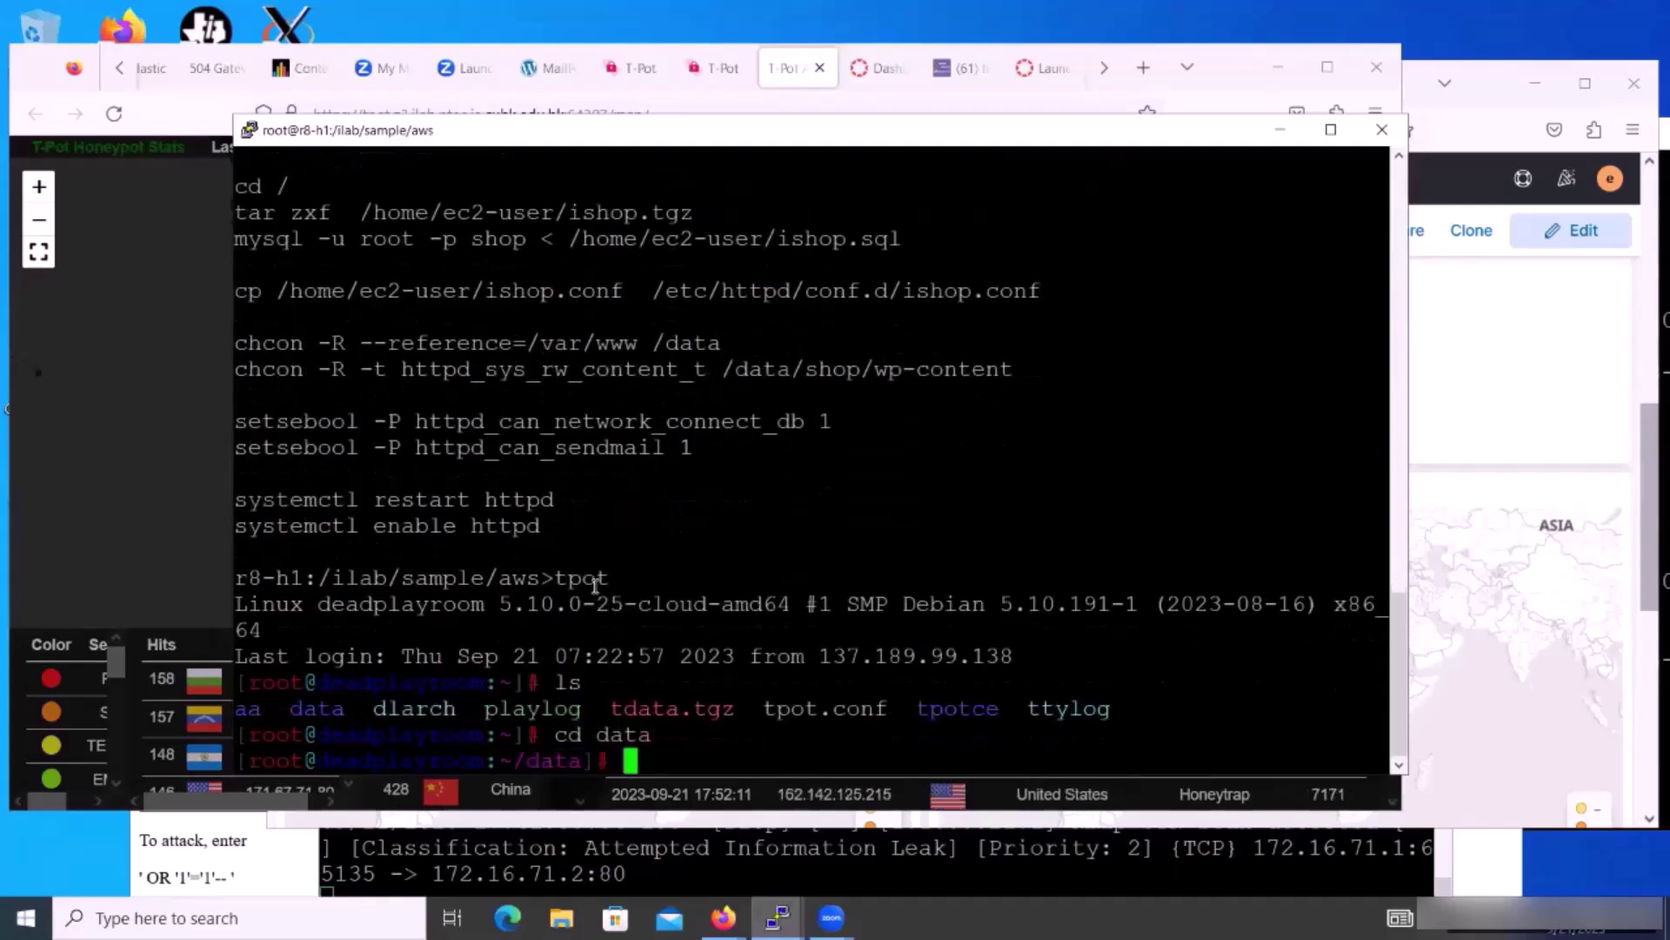
text(ls)
key(Return)
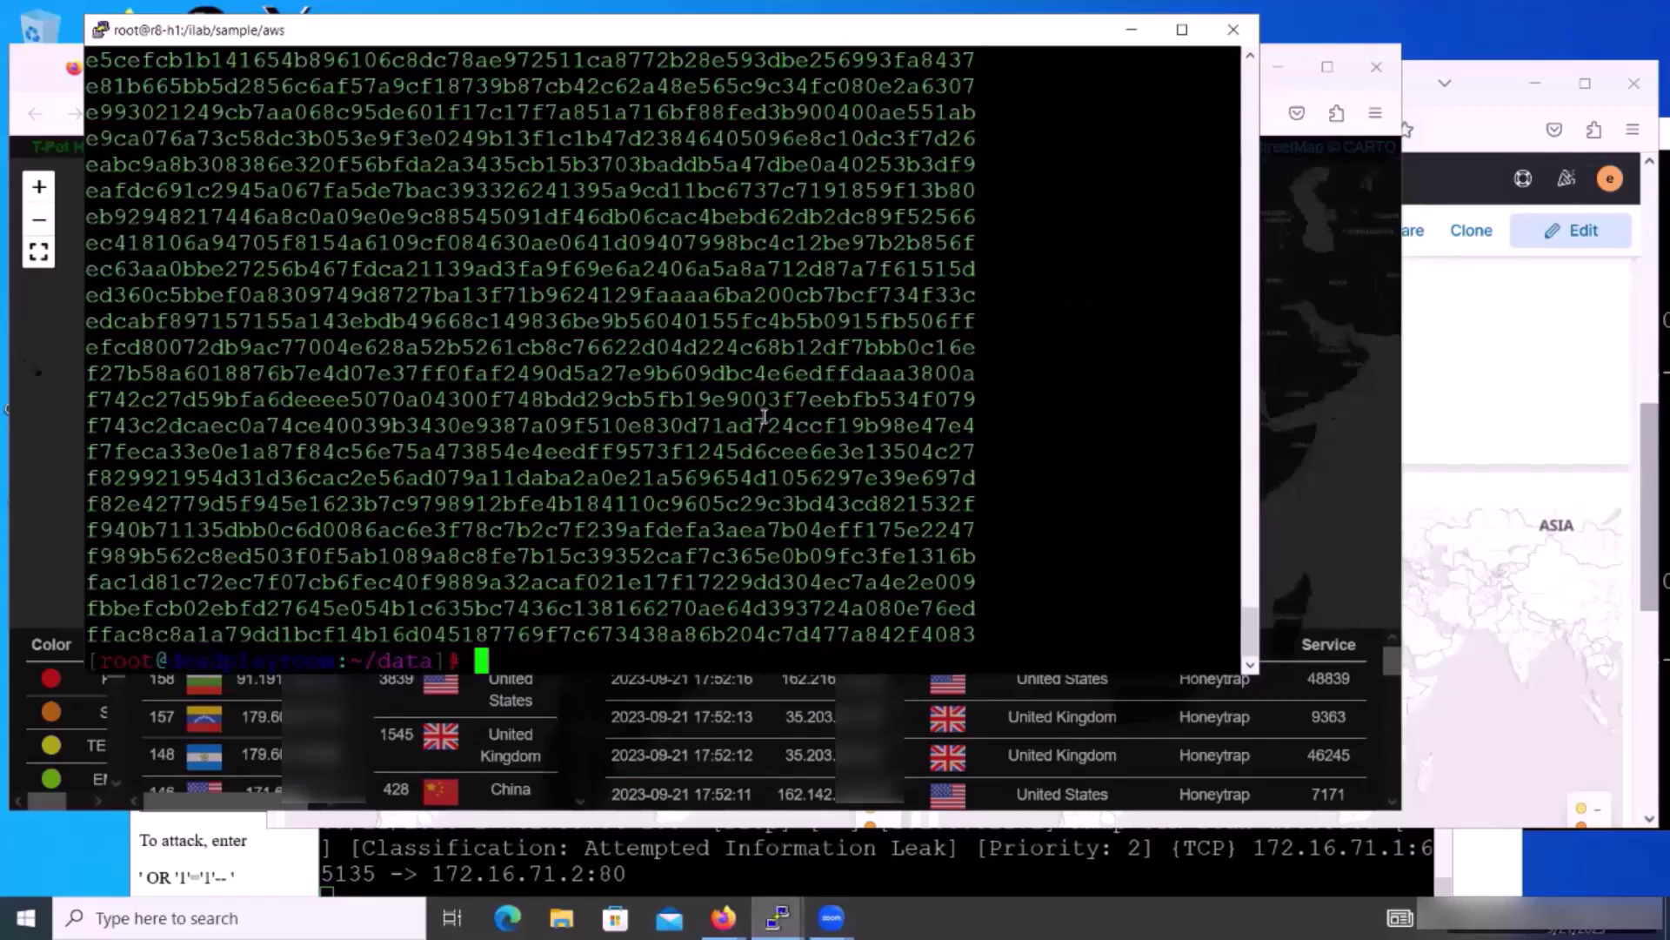
Step: Maximise the terminal and search the shell history with 'history|grep play'
key(super+Up)
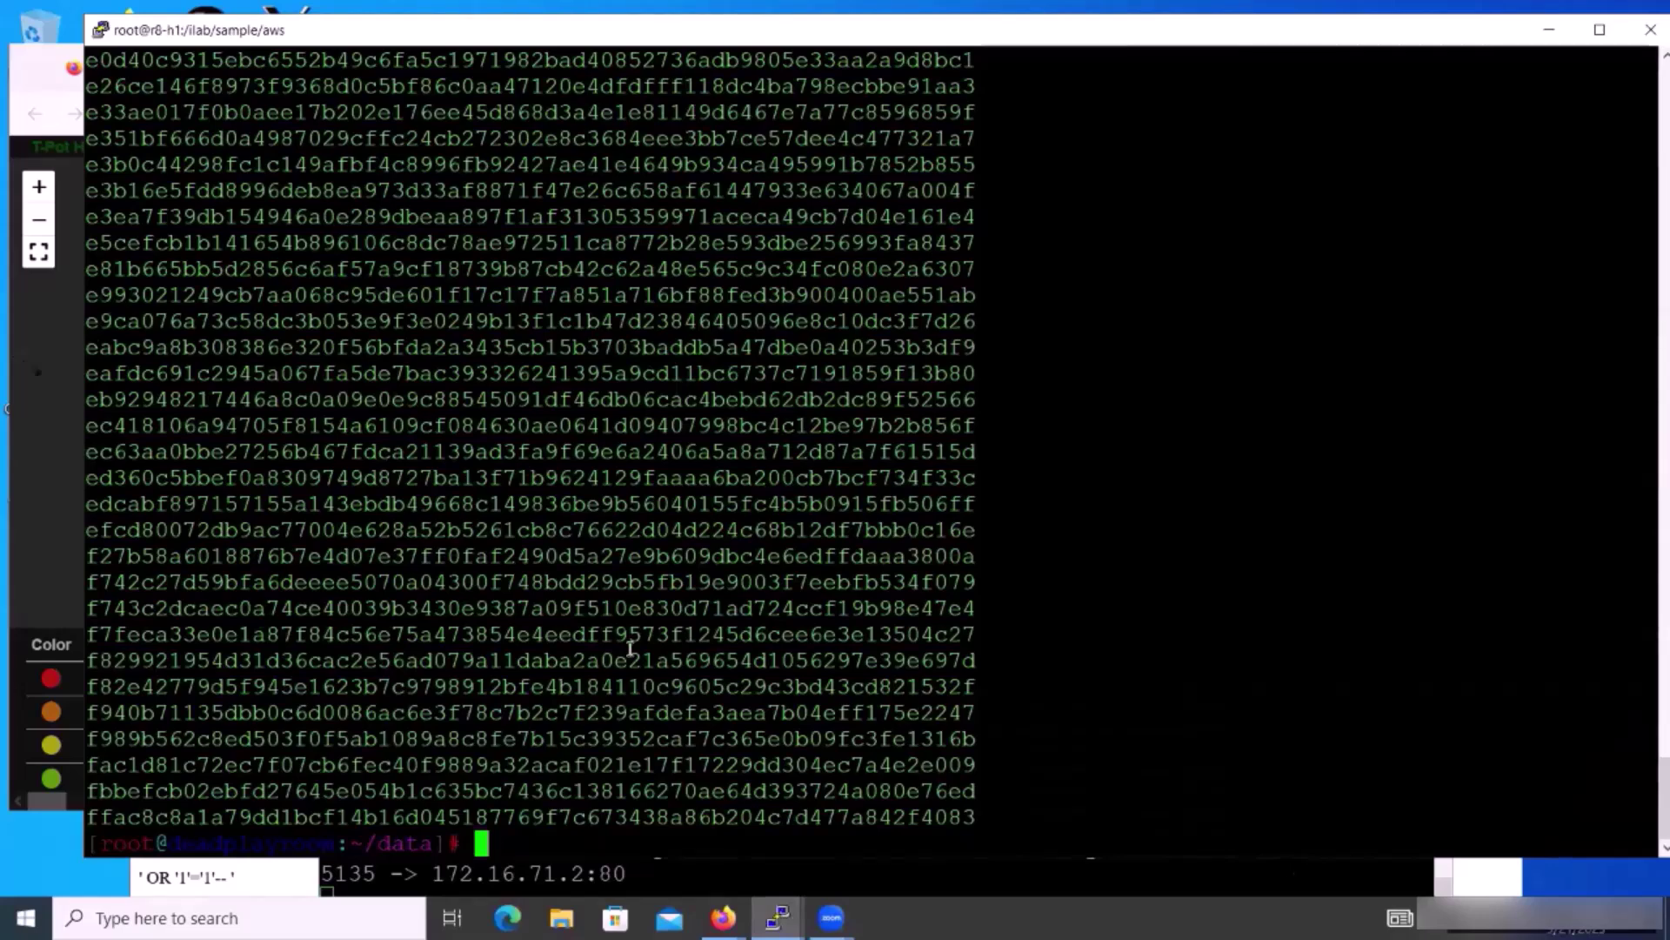
text(history|grep)
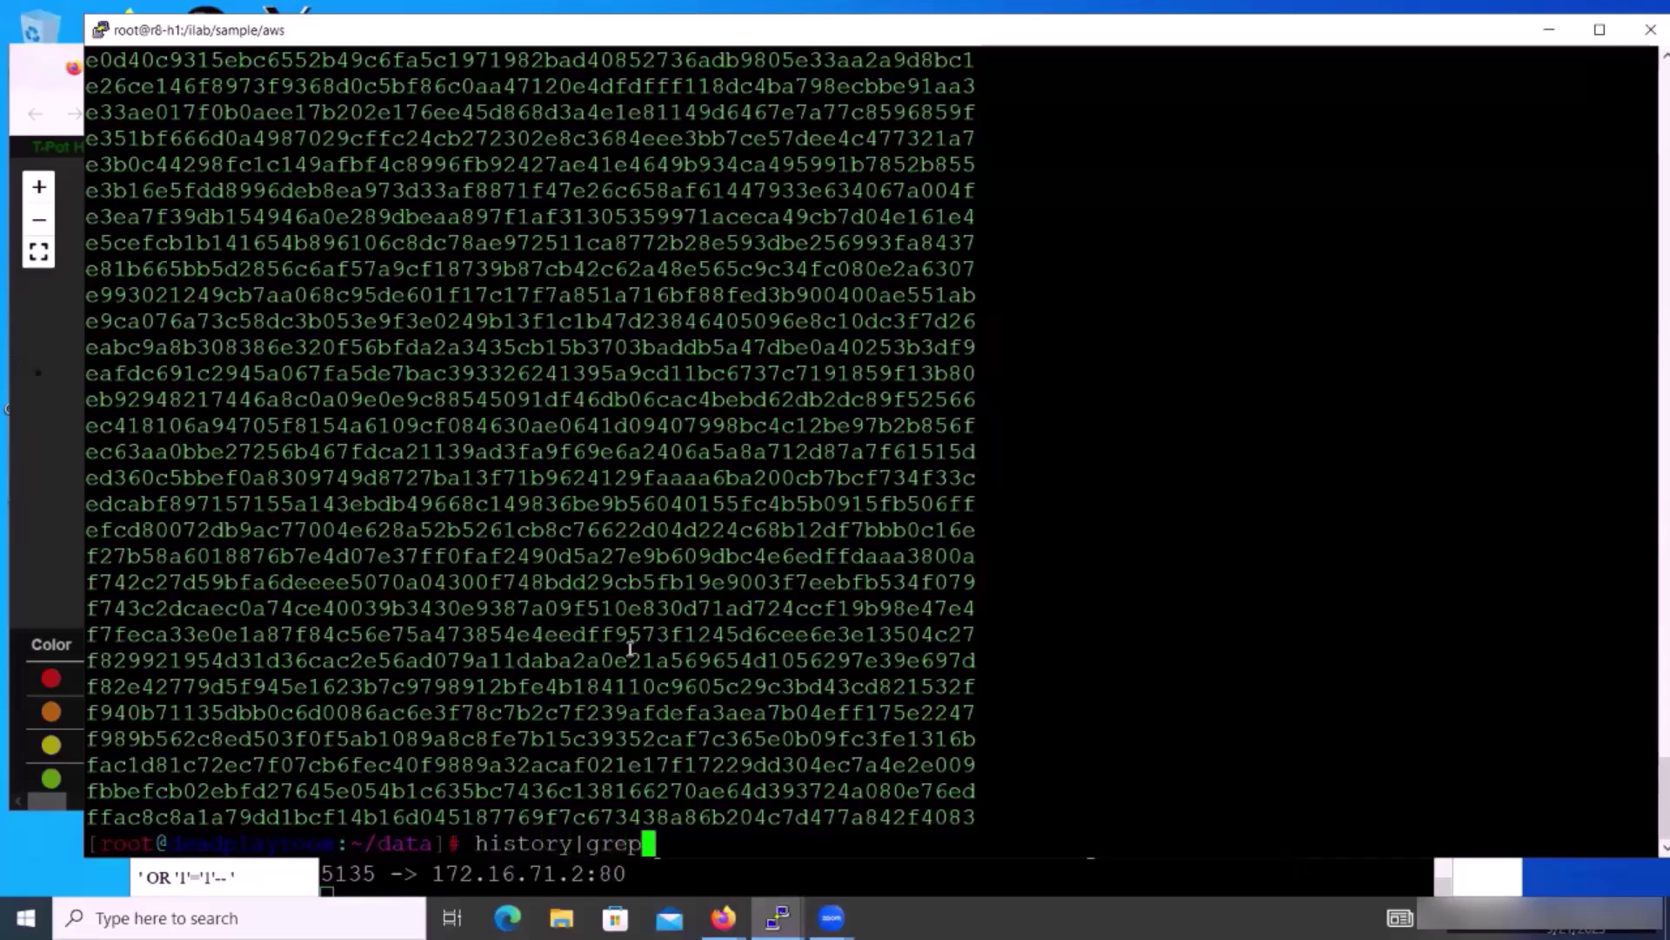
text( play)
key(Return)
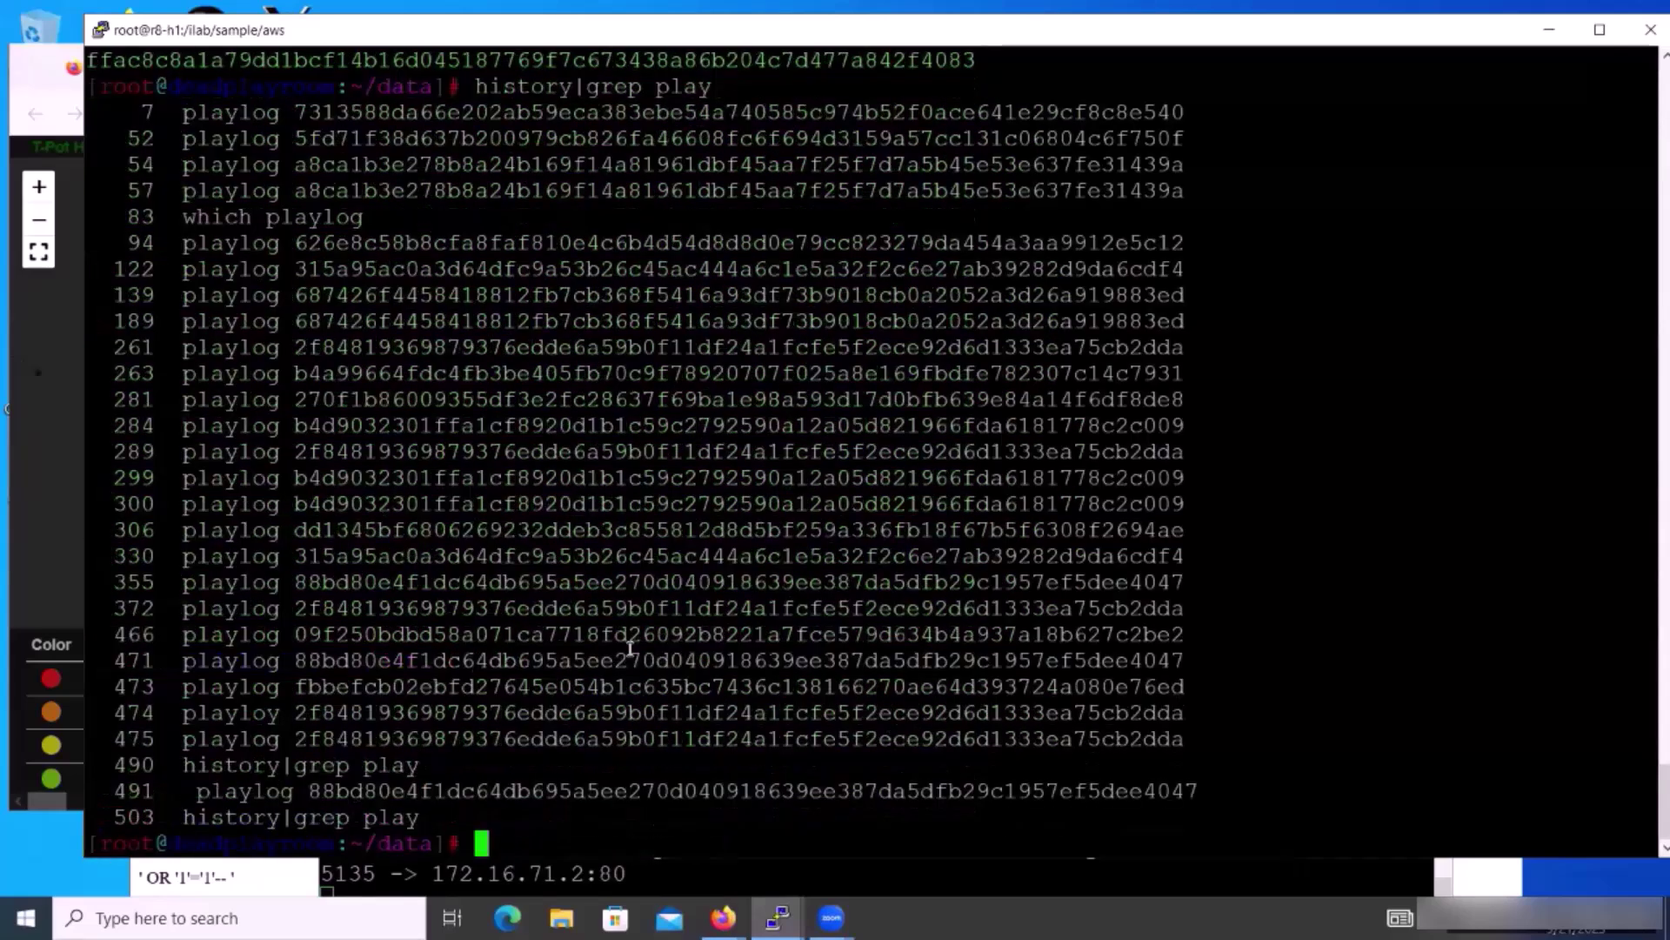
Step: Rerun the line 491 playlog command to replay the recorded attacker session
drag(190, 797, 1207, 789)
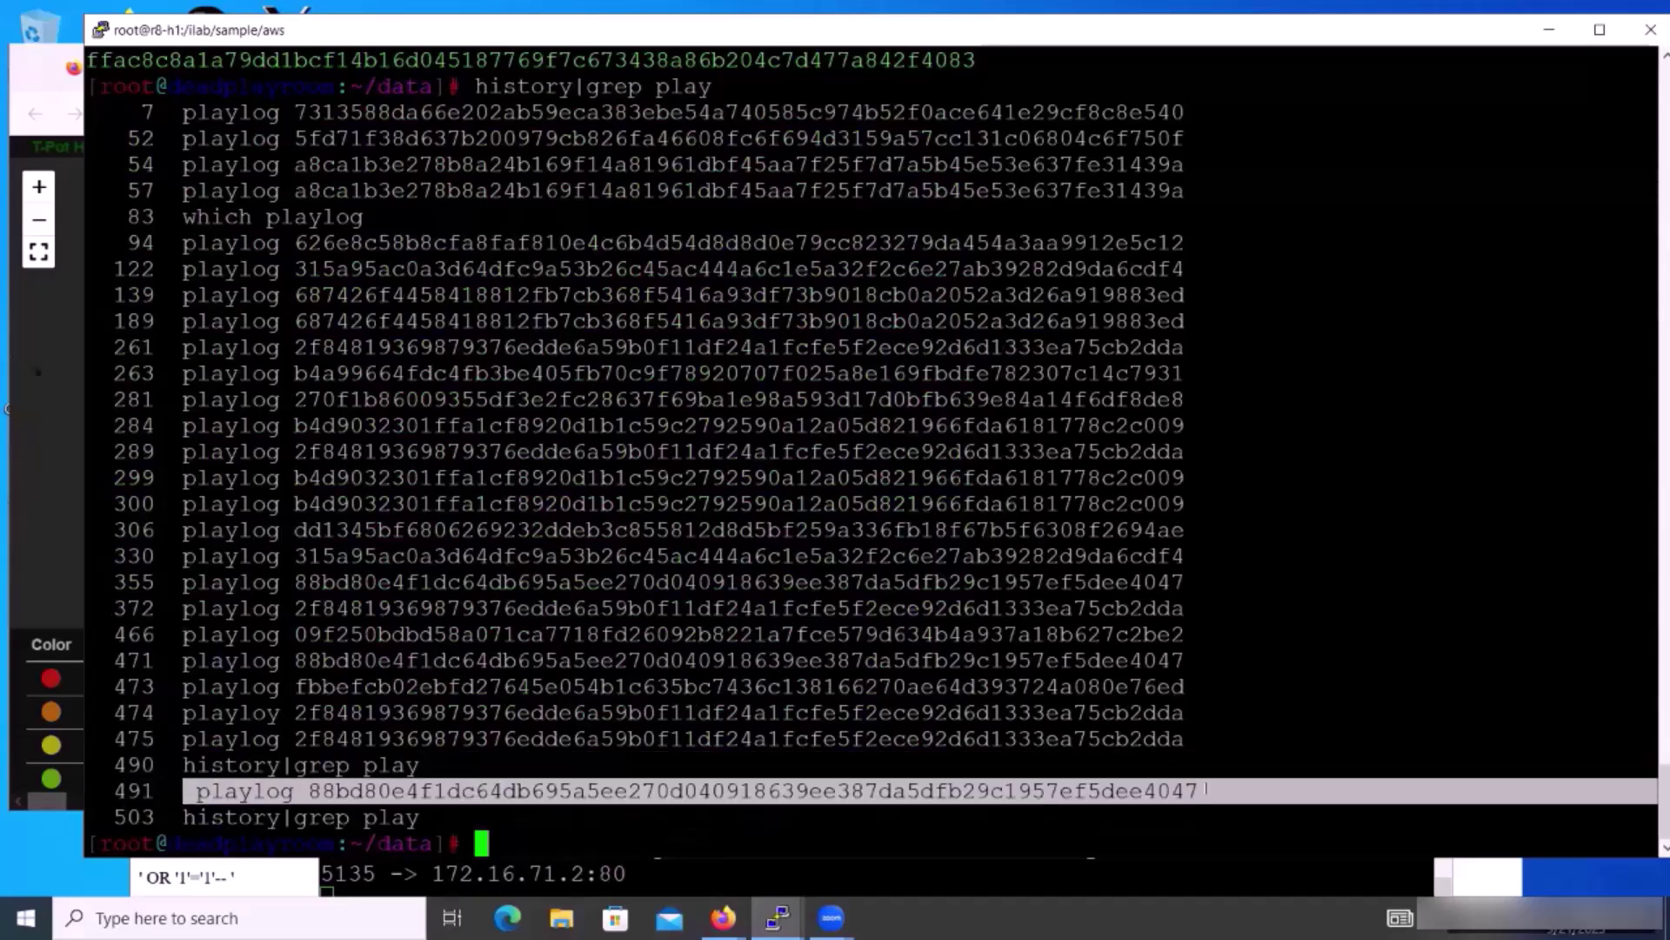
right_click(1288, 739)
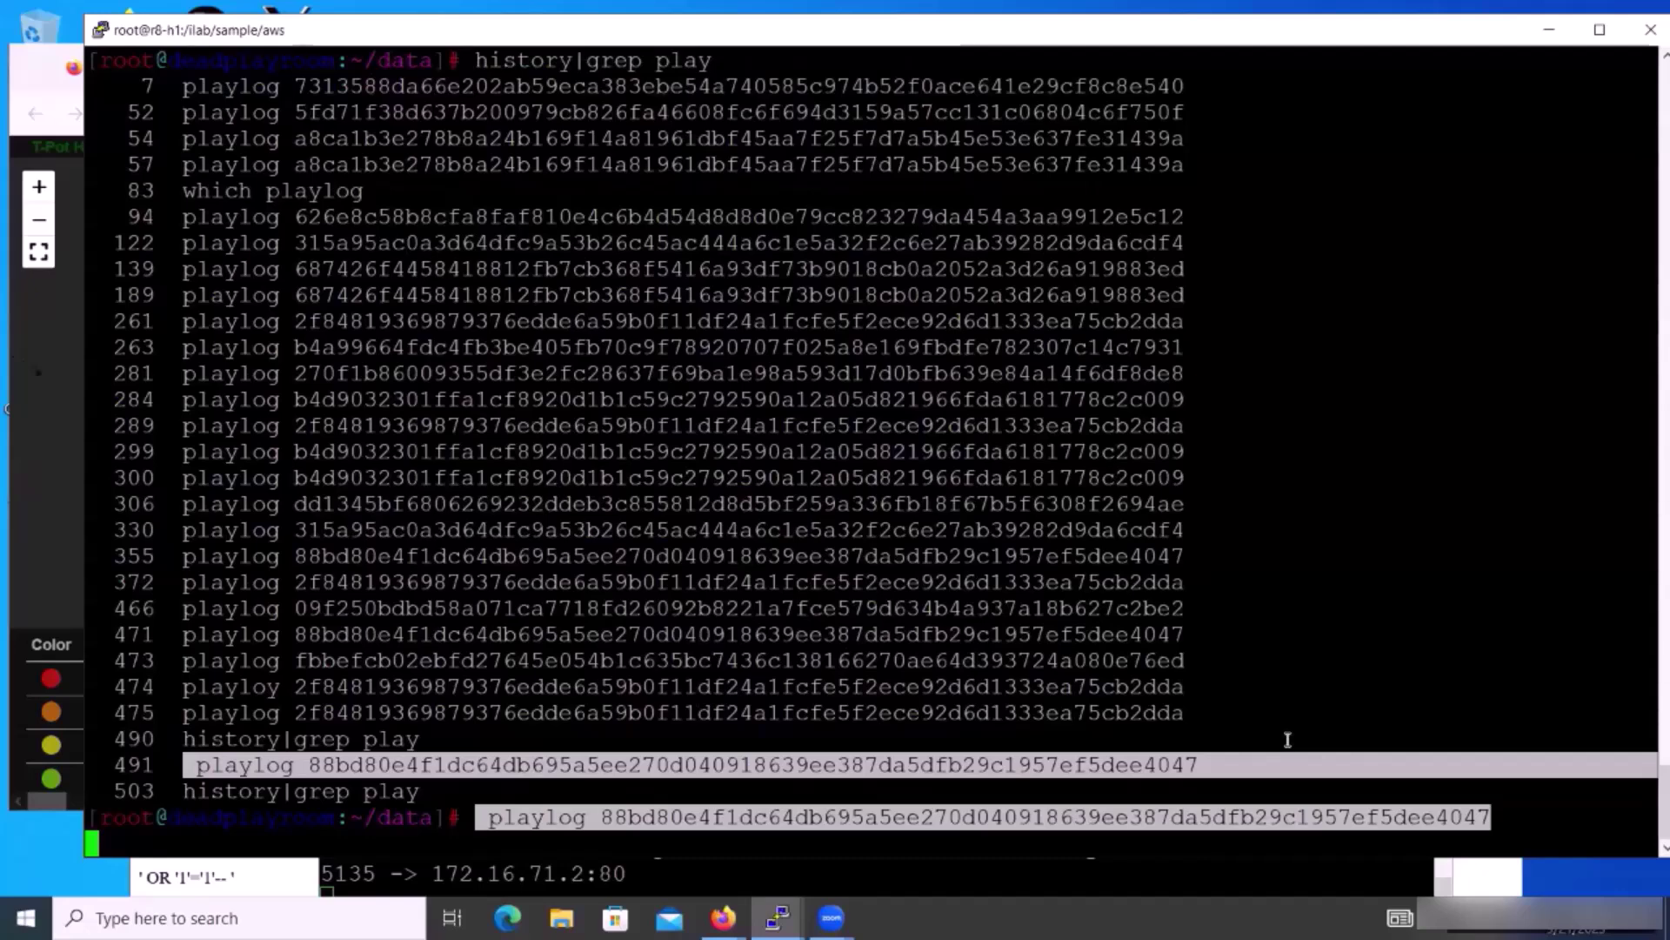
key(Return)
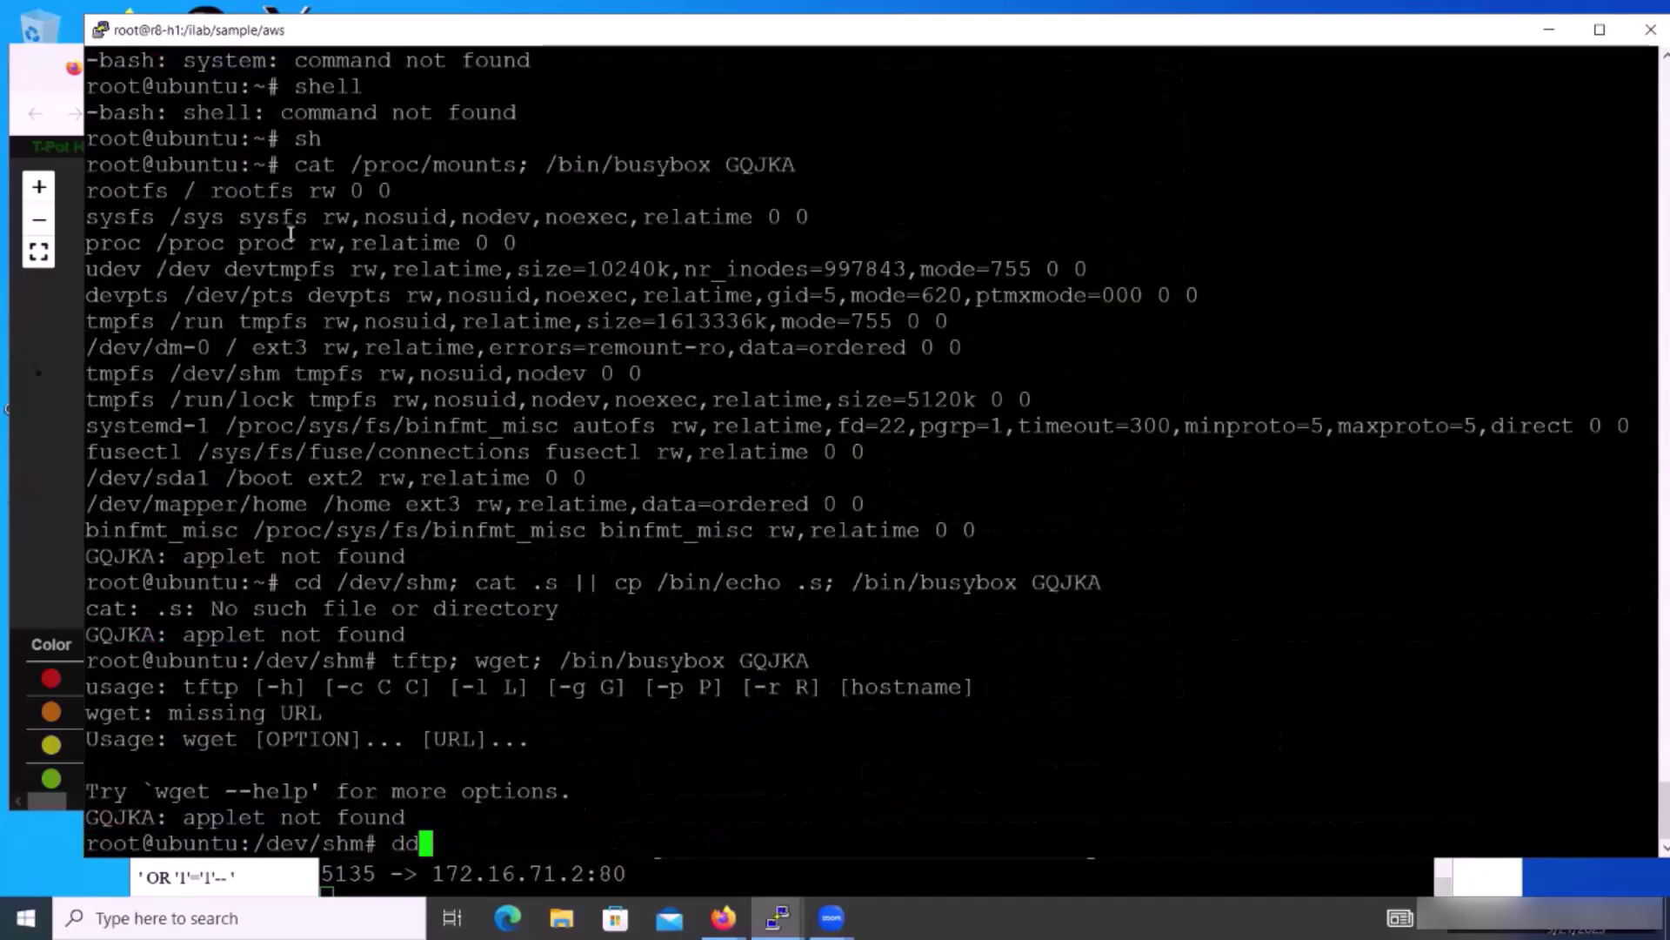
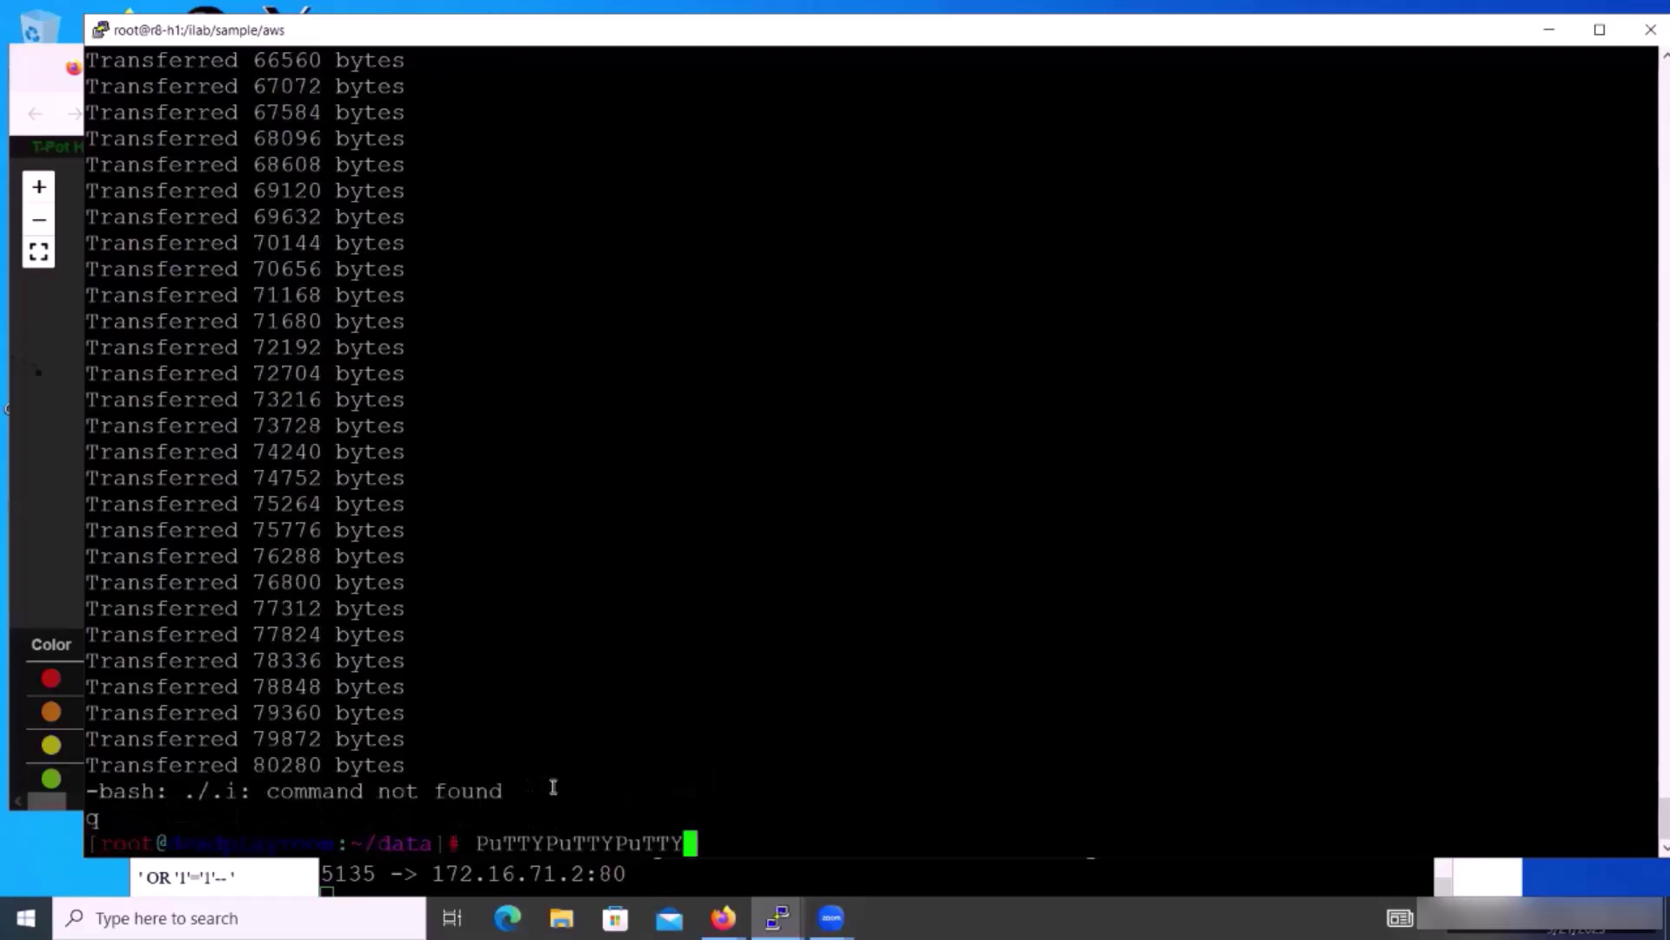
Step: Clear the stray prompt text and list the captured samples oldest first with ls -ltr
key(BackSpace)
key(BackSpace)
key(BackSpace)
key(BackSpace)
key(BackSpace)
key(BackSpace)
key(BackSpace)
key(BackSpace)
key(BackSpace)
key(BackSpace)
key(BackSpace)
key(BackSpace)
key(BackSpace)
key(BackSpace)
key(BackSpace)
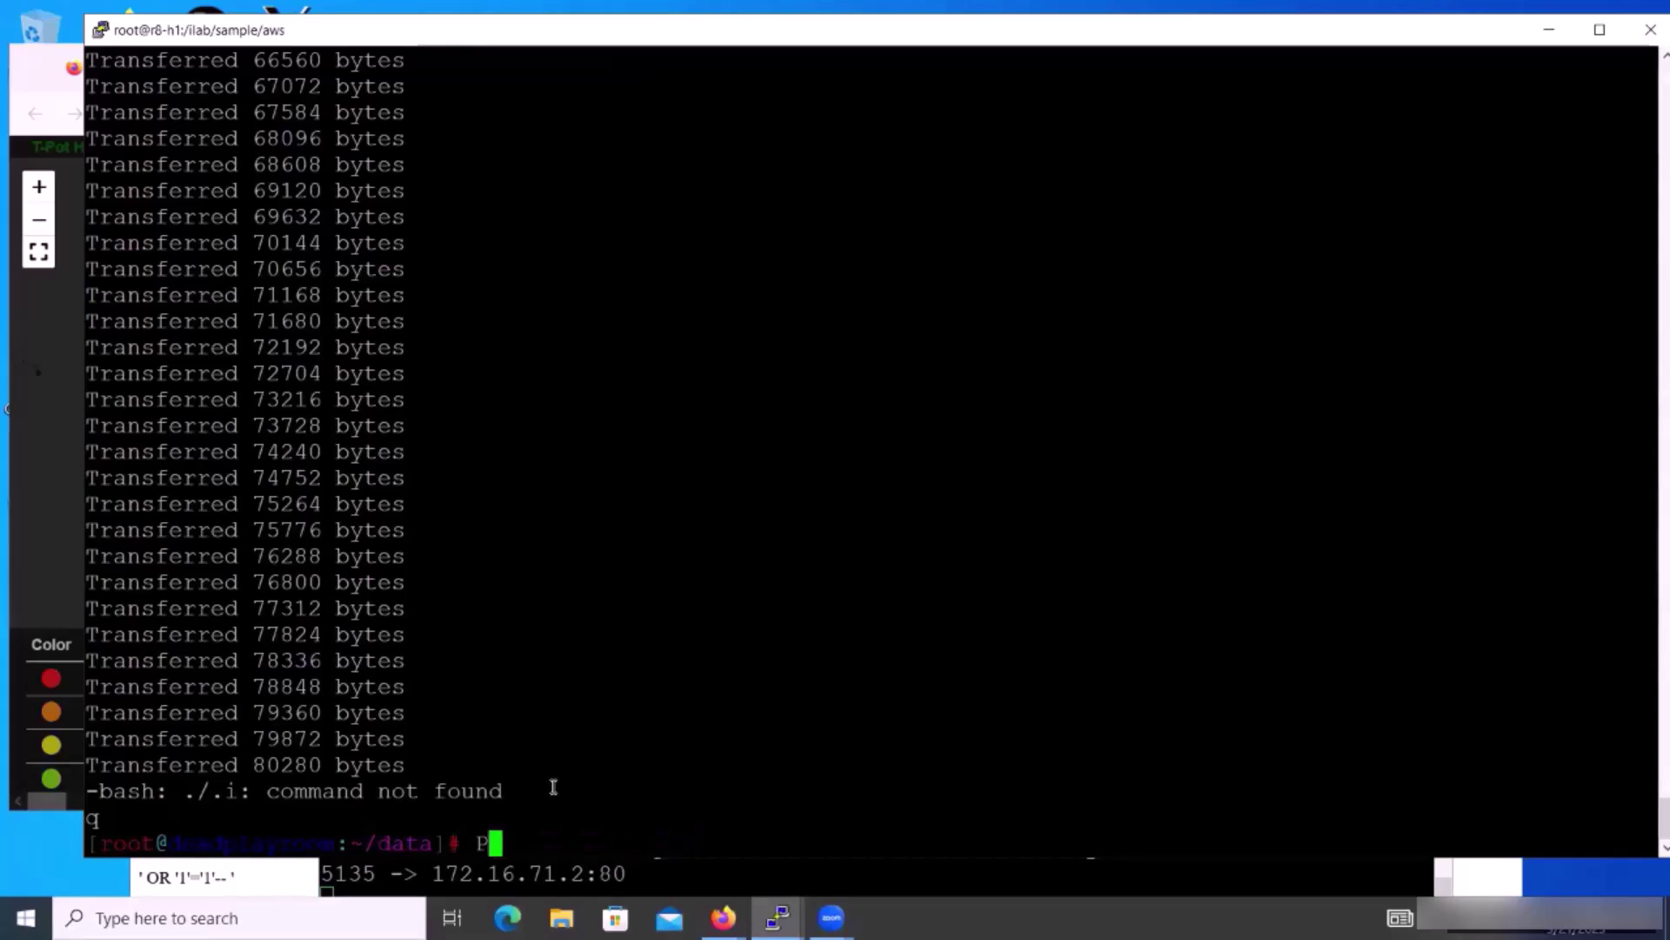
text(ls -ltr)
key(Return)
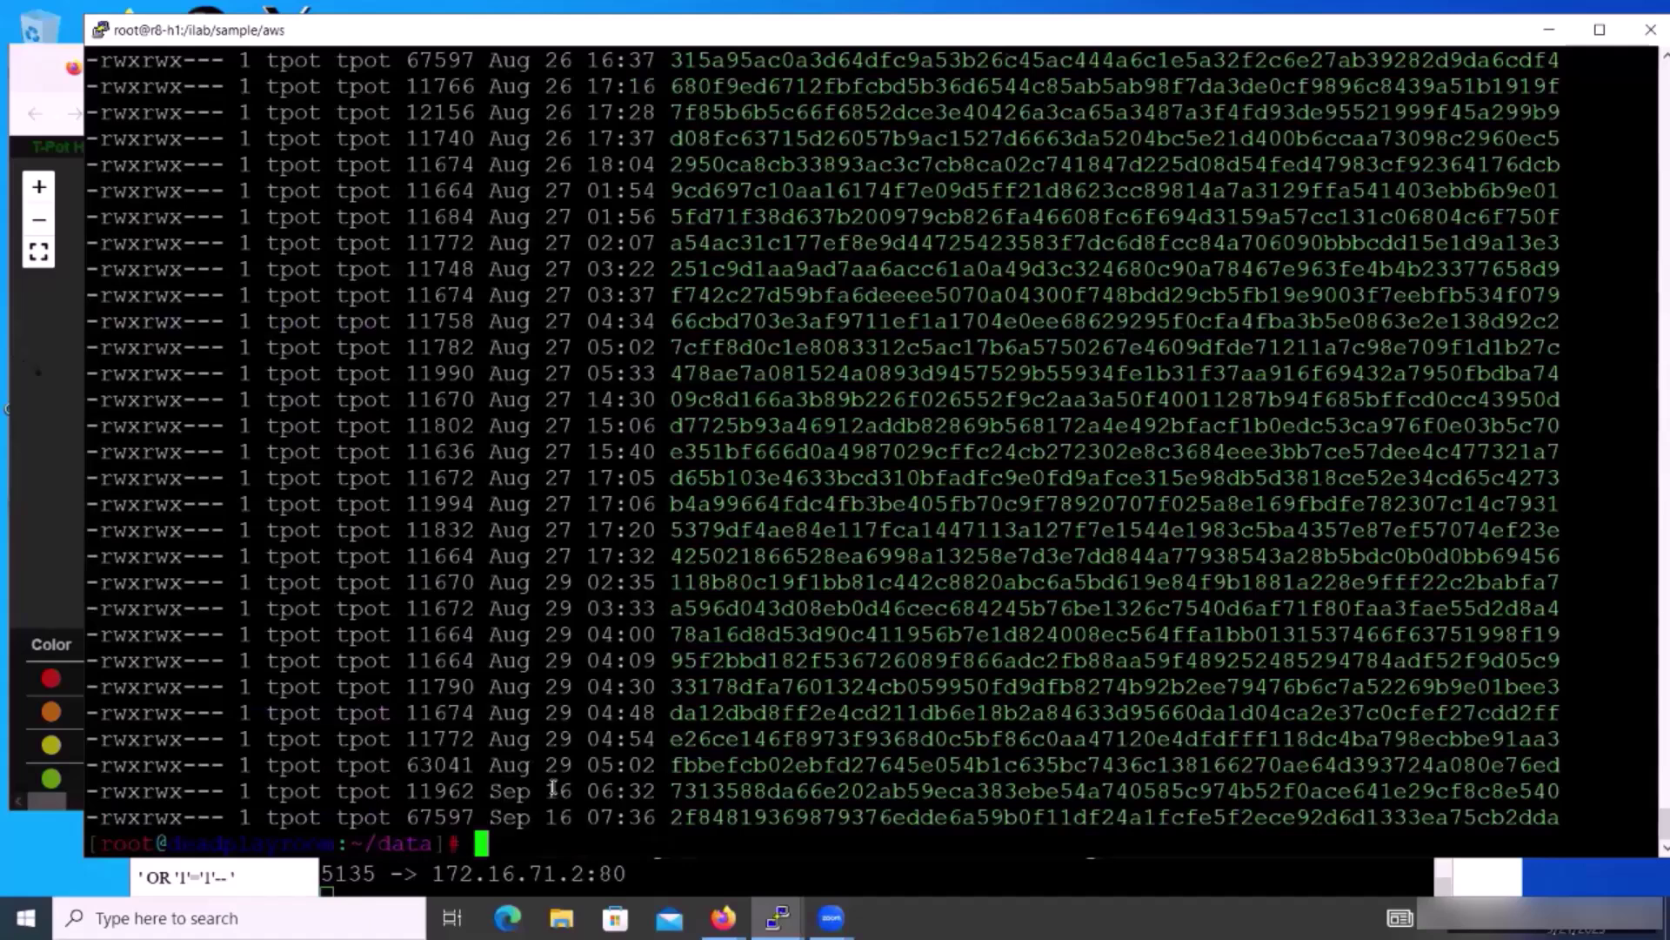
Step: Replay the recorded attack session of the 63041-byte Aug 29 05:02 sample with playlog
text(playlog)
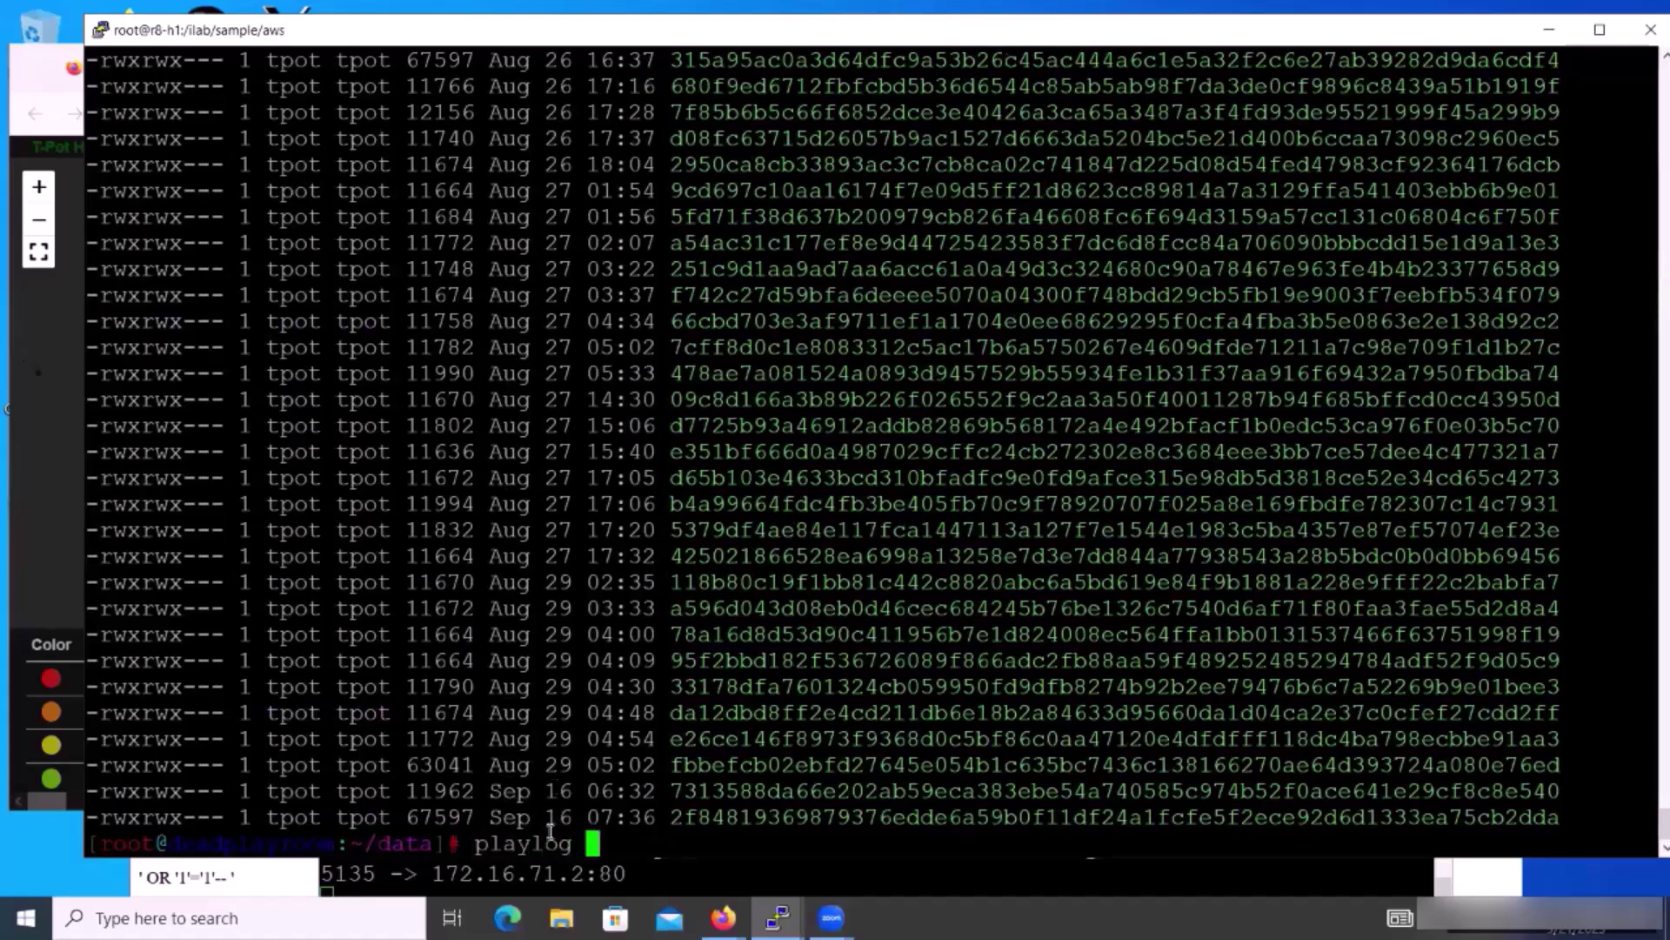
double_click(811, 763)
right_click(812, 764)
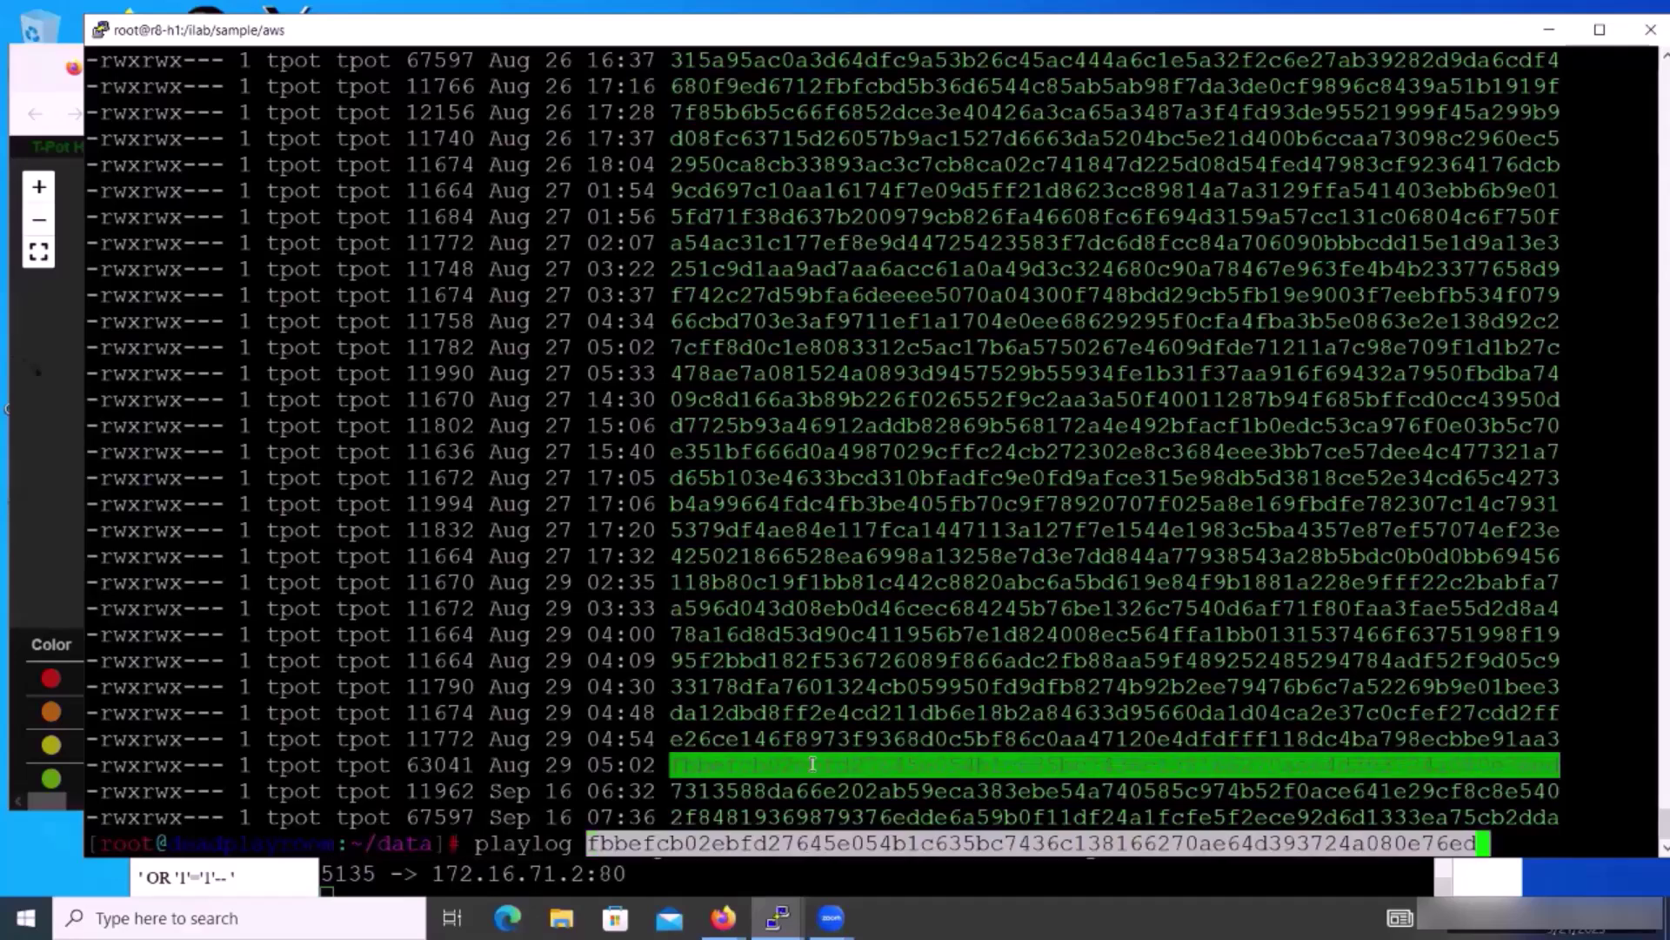
key(Return)
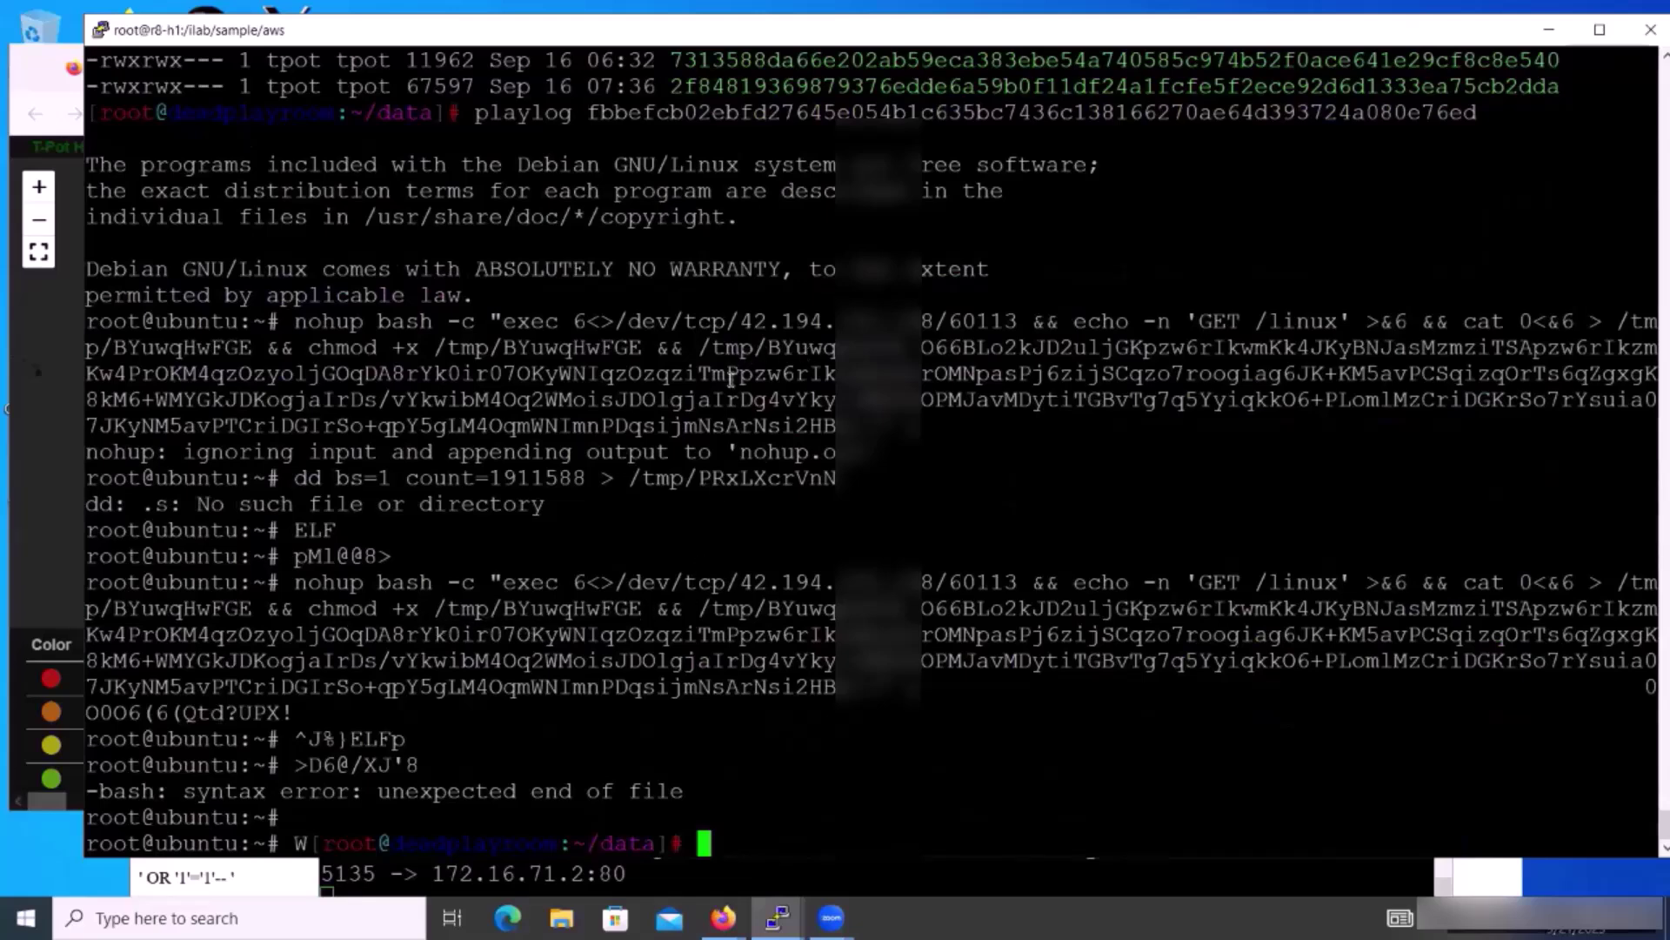
Step: Relist the samples with ls -ltr and replay the Aug 29 05:02 sample's session again with playlog
text(ls -ltr)
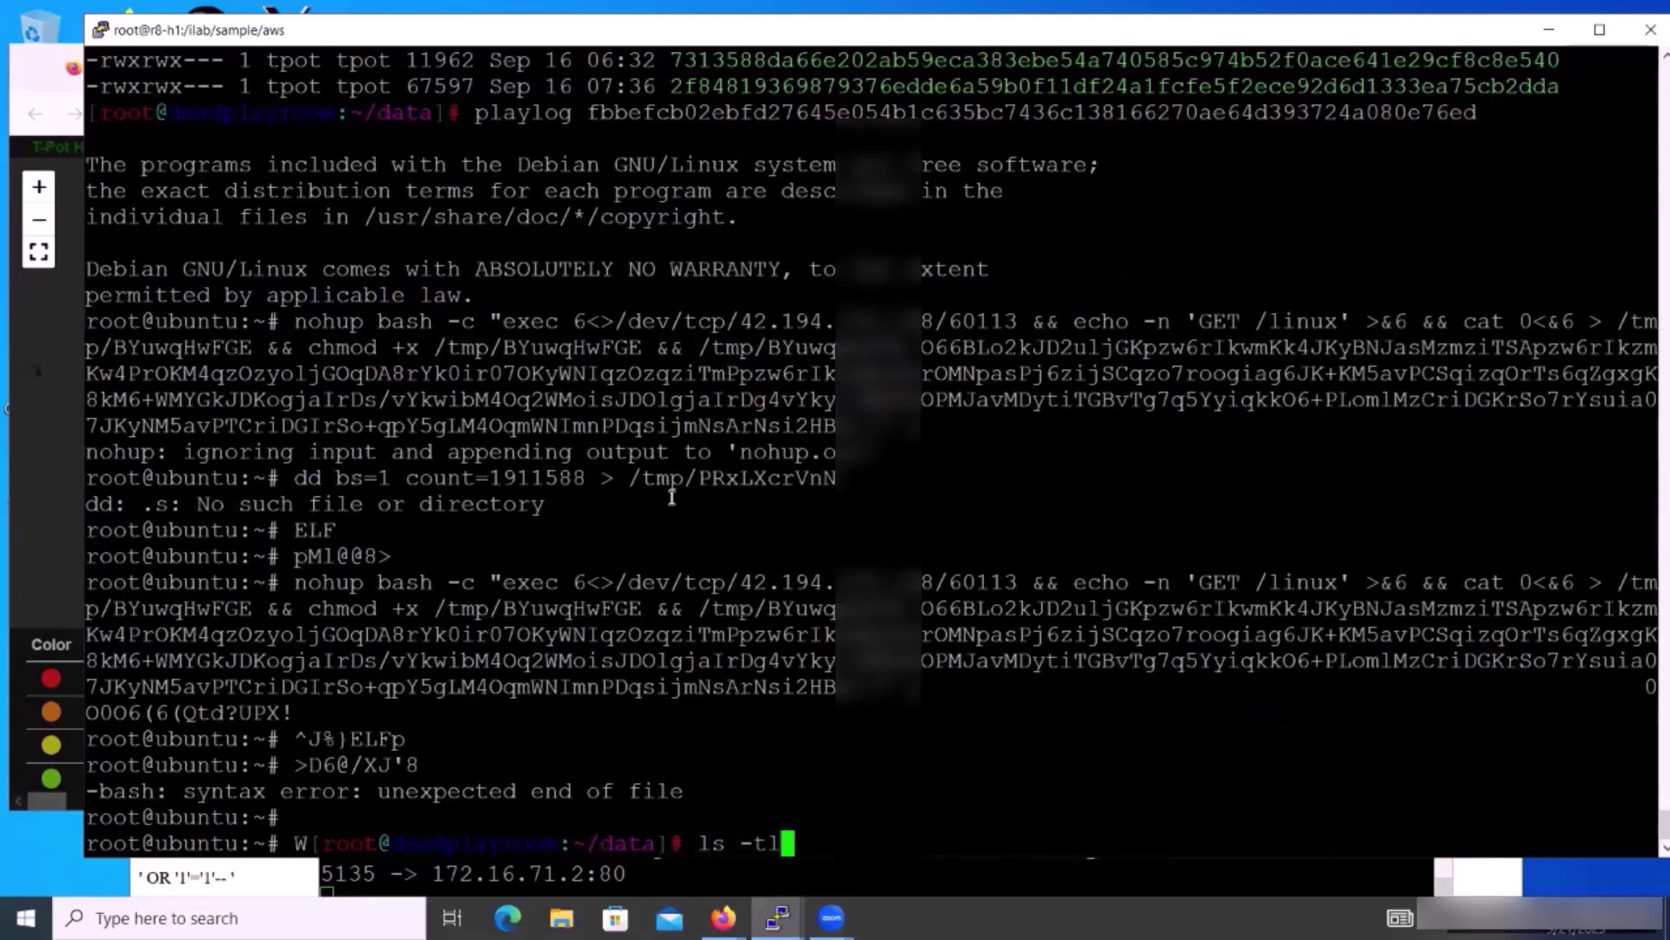
key(Return)
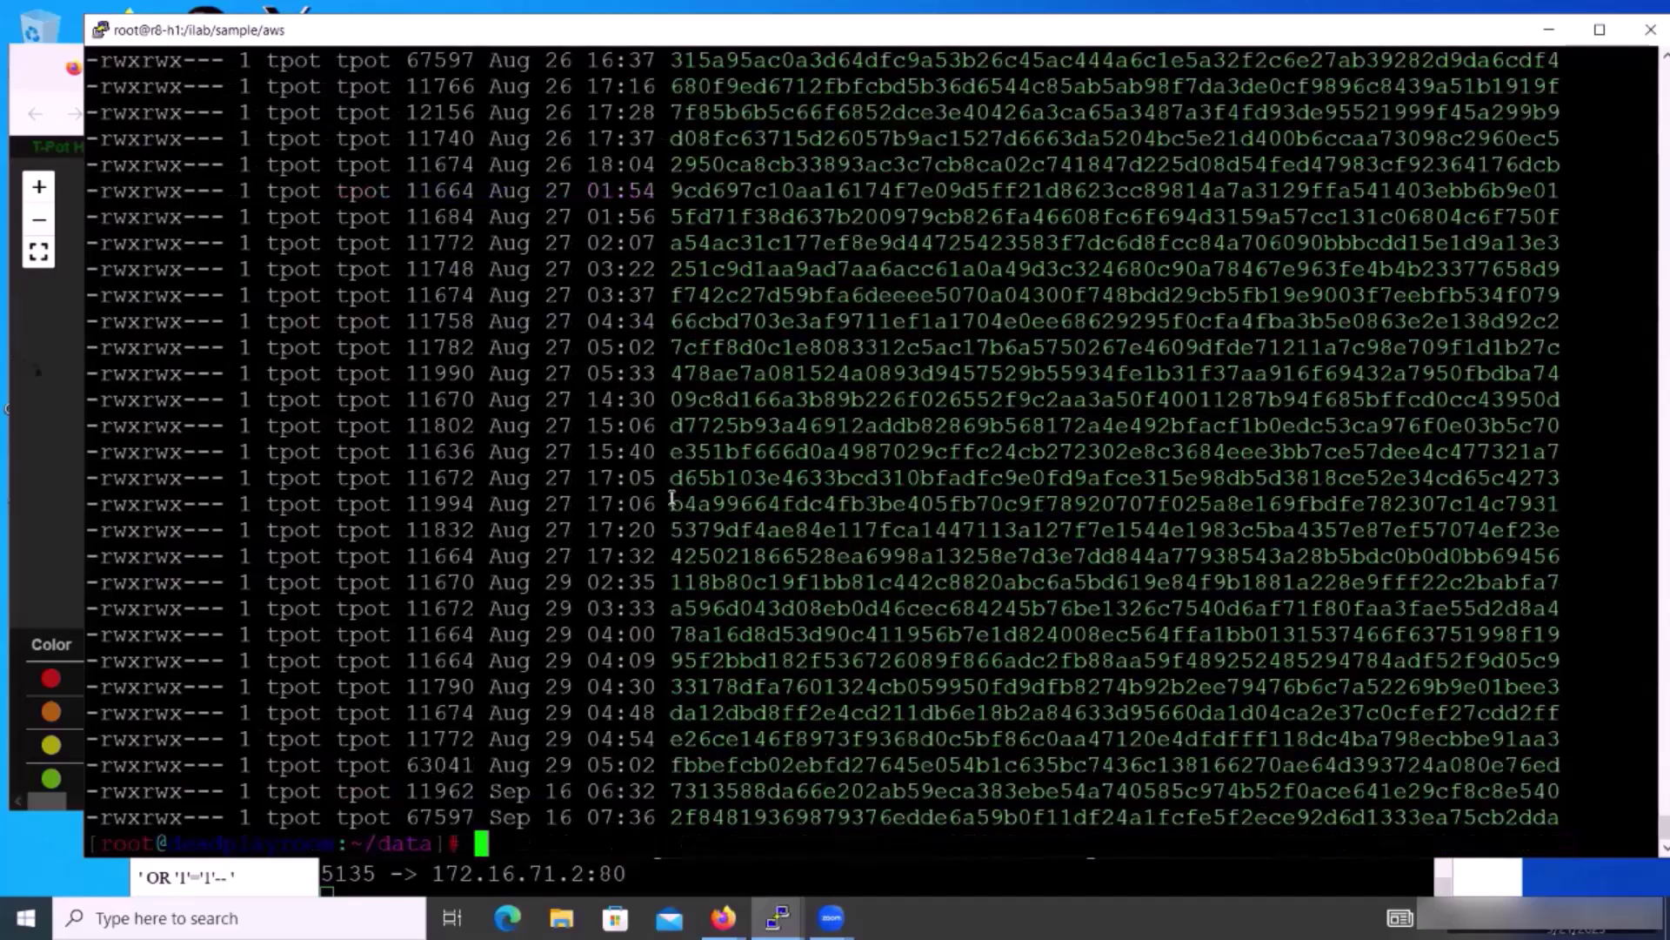
text(play)
text(boo)
scroll(671, 487, up, 10)
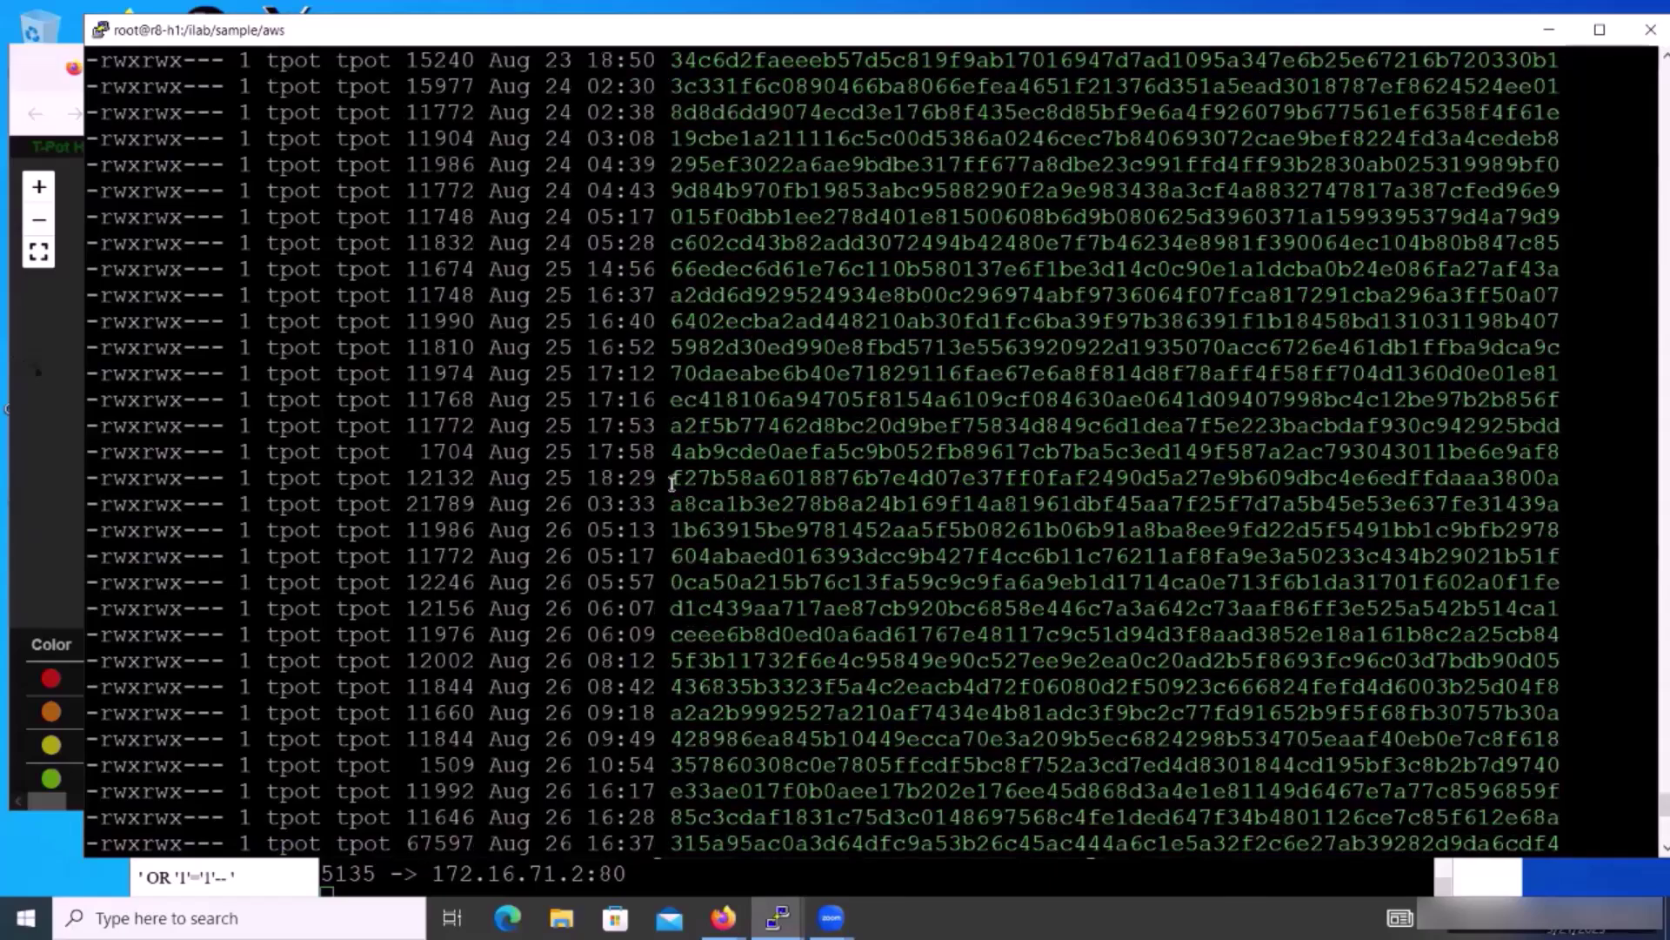
scroll(672, 484, up, 10)
scroll(672, 484, up, 10)
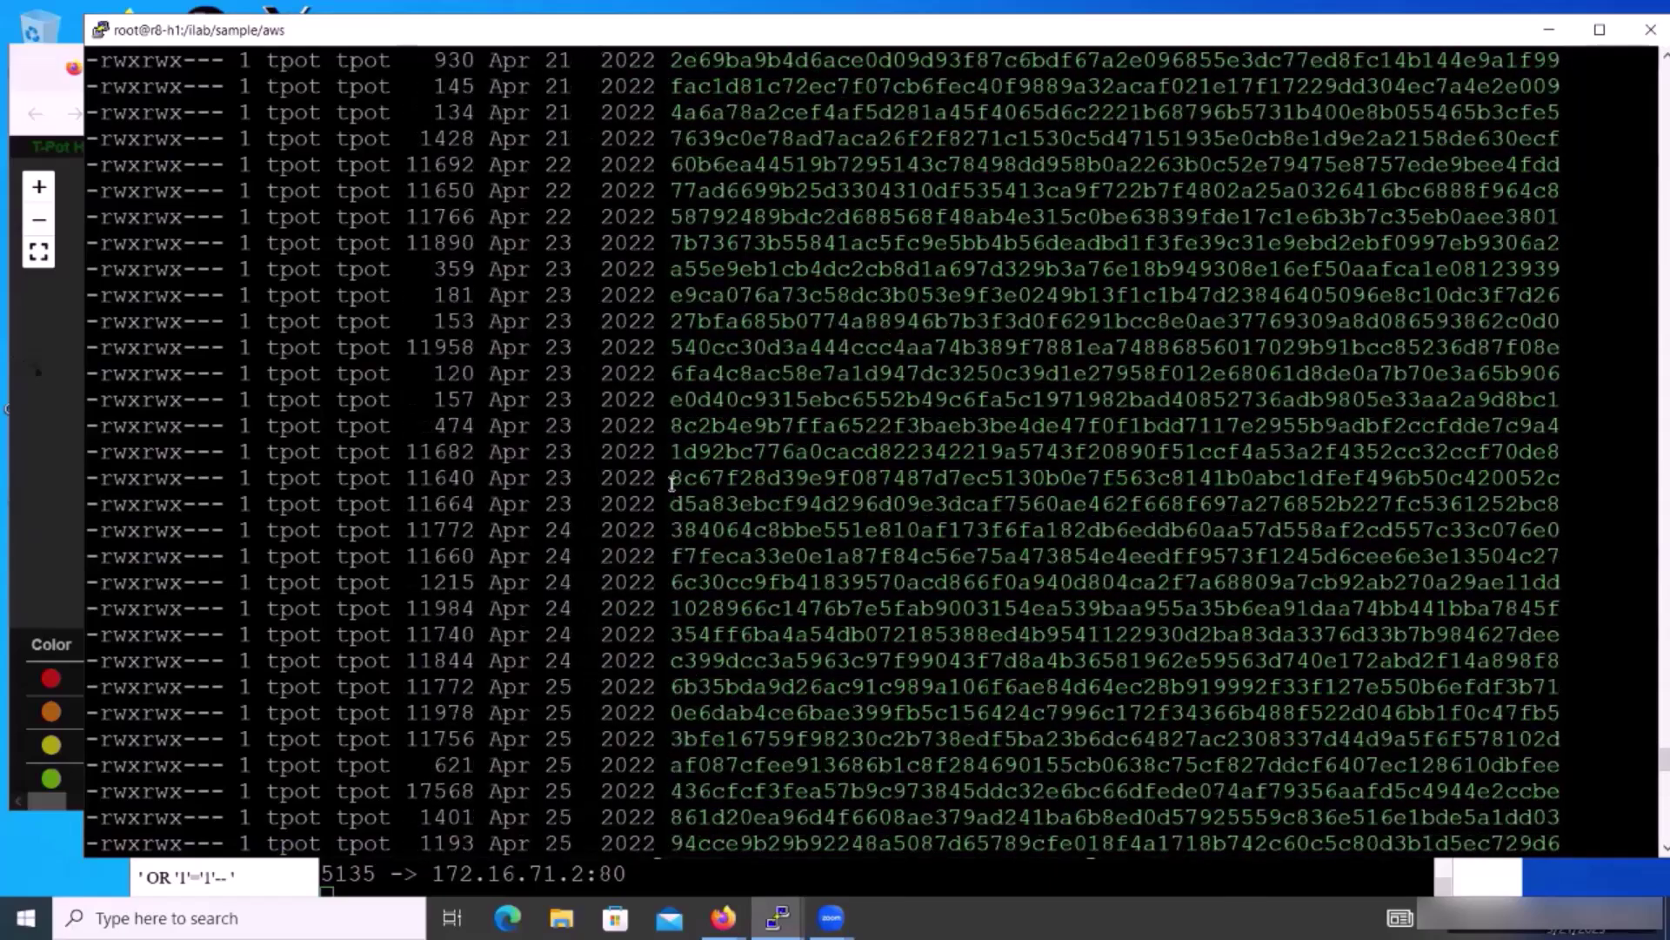
scroll(671, 483, up, 20)
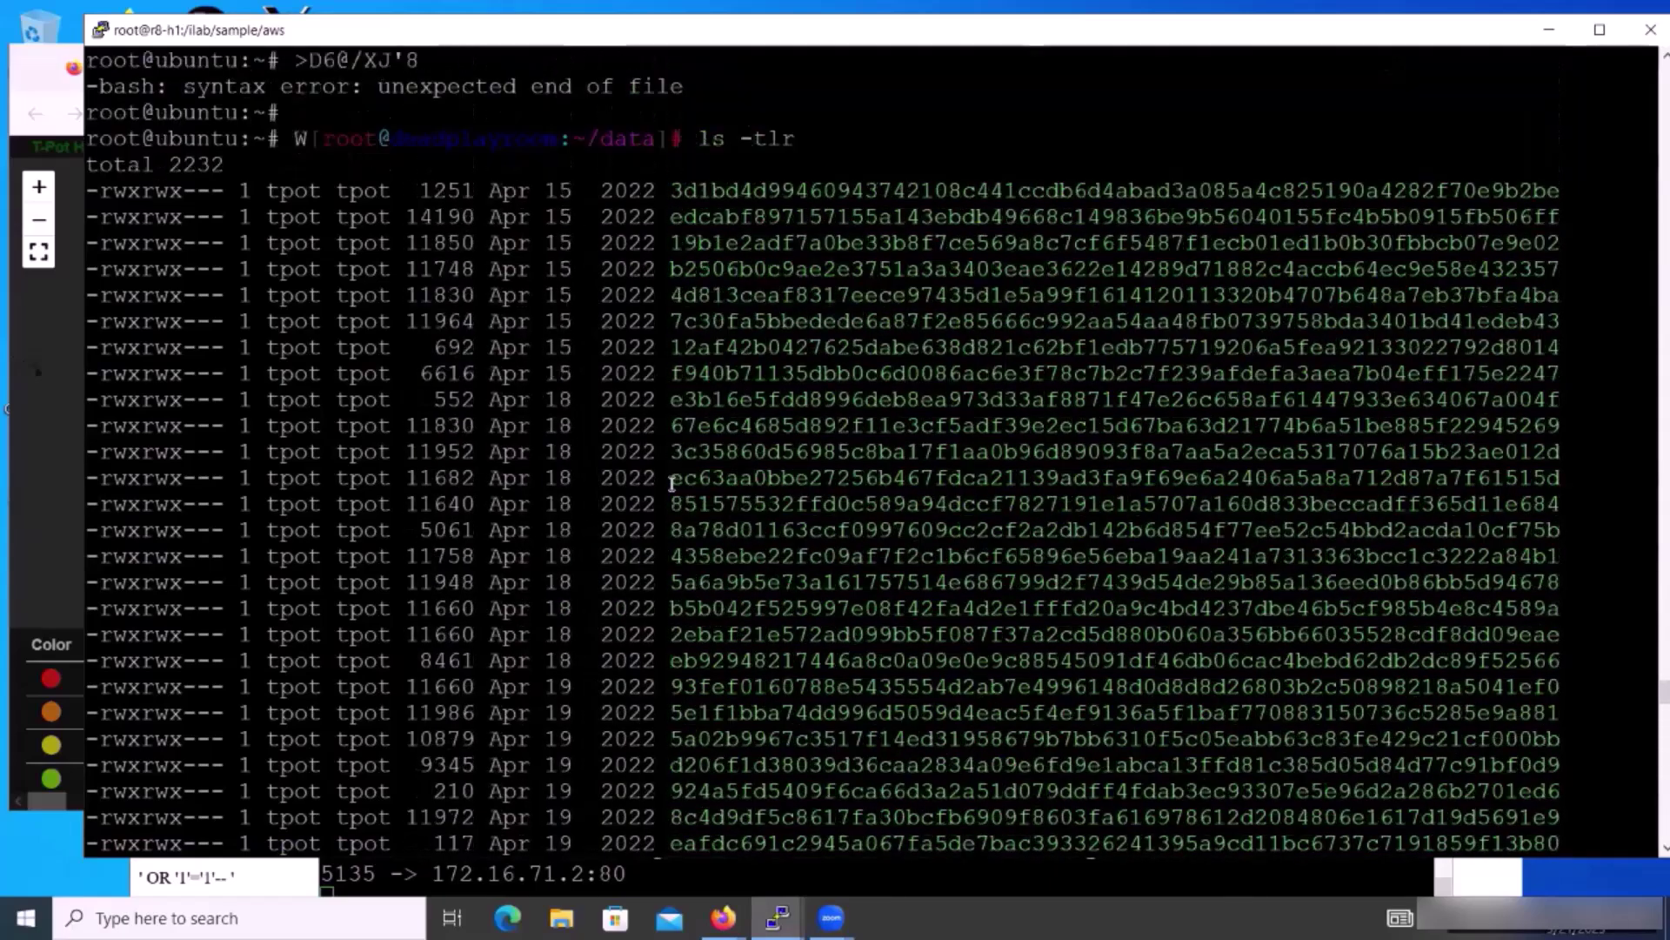
scroll(671, 484, down, 3)
scroll(671, 484, down, 20)
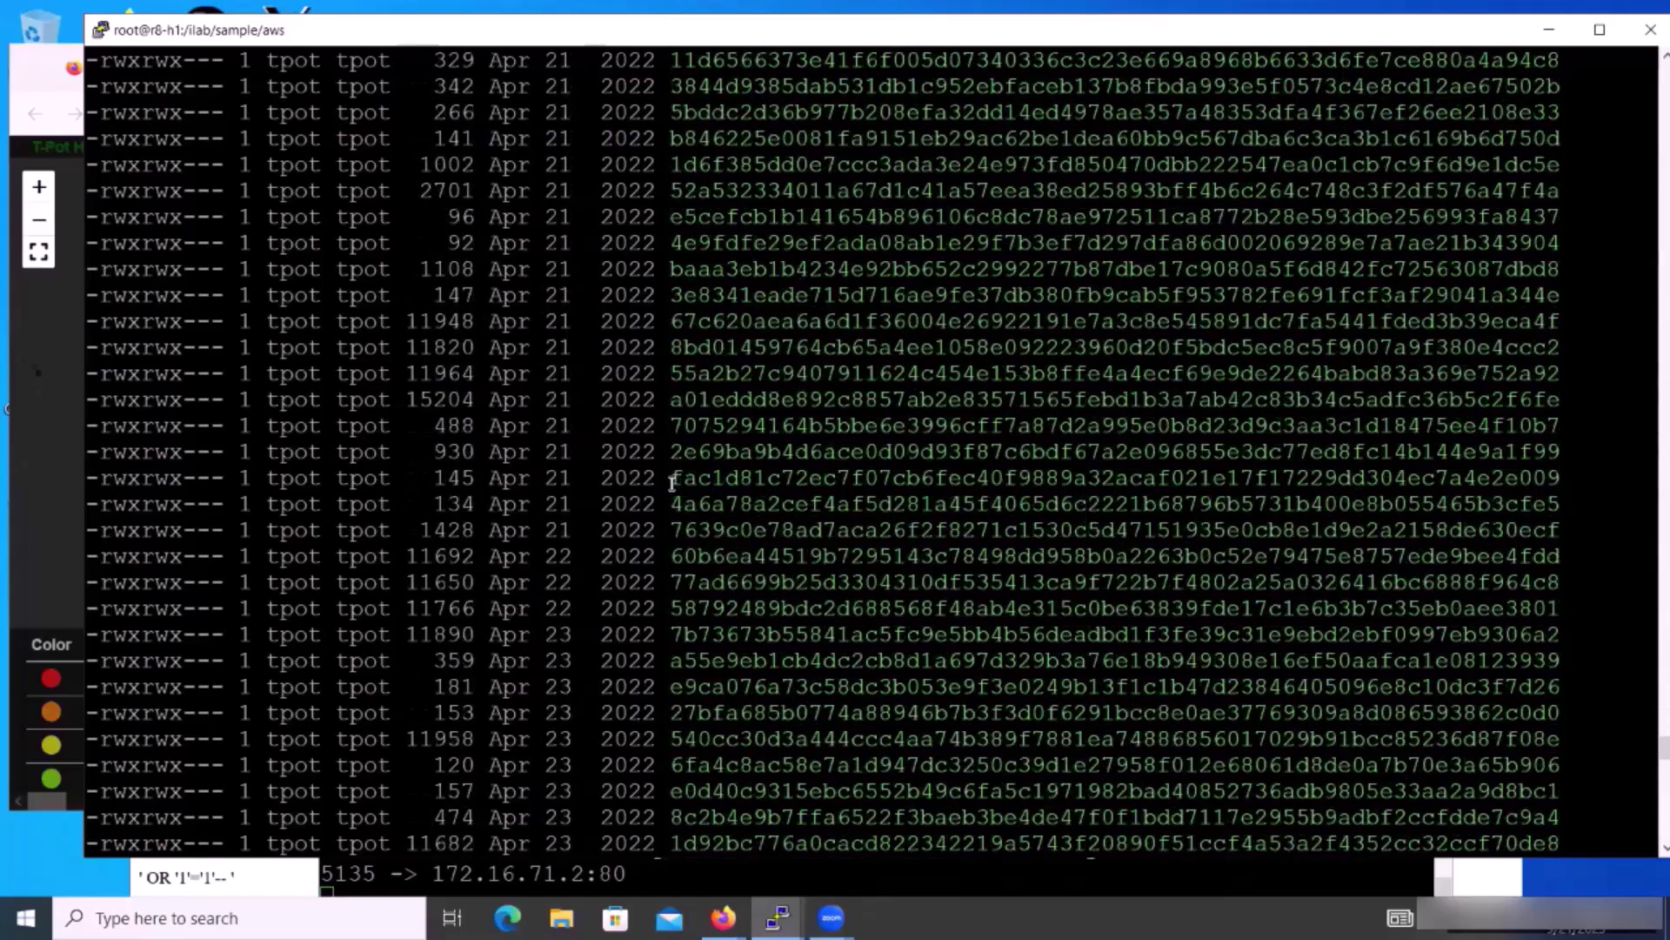
scroll(672, 483, down, 15)
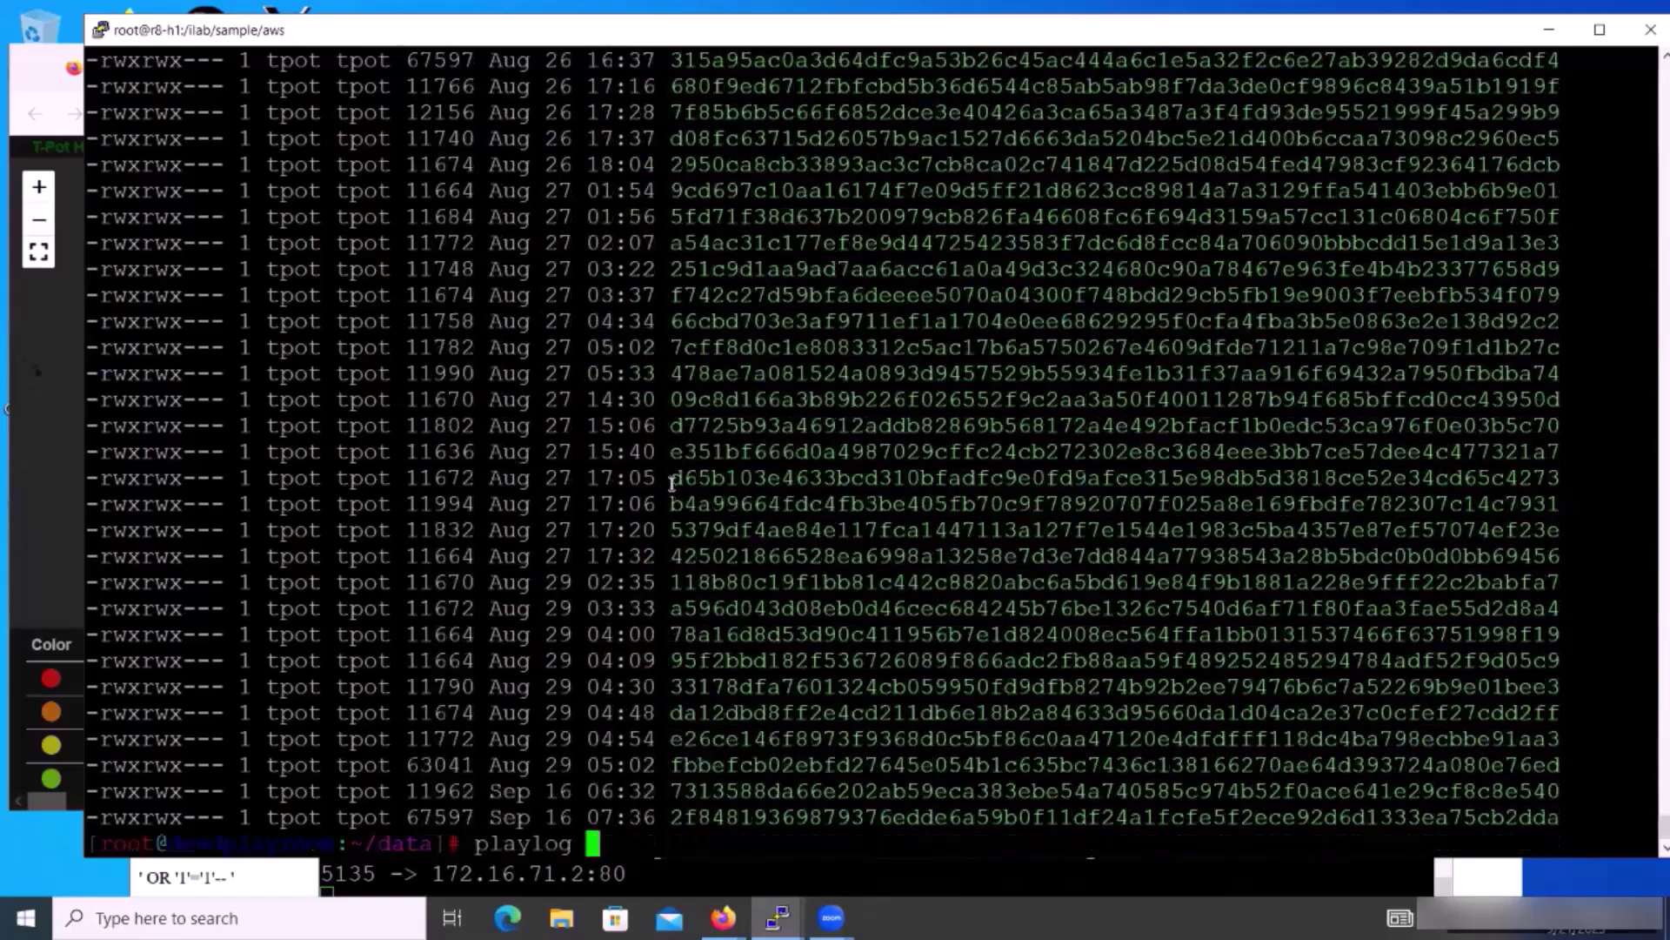
double_click(728, 770)
right_click(792, 726)
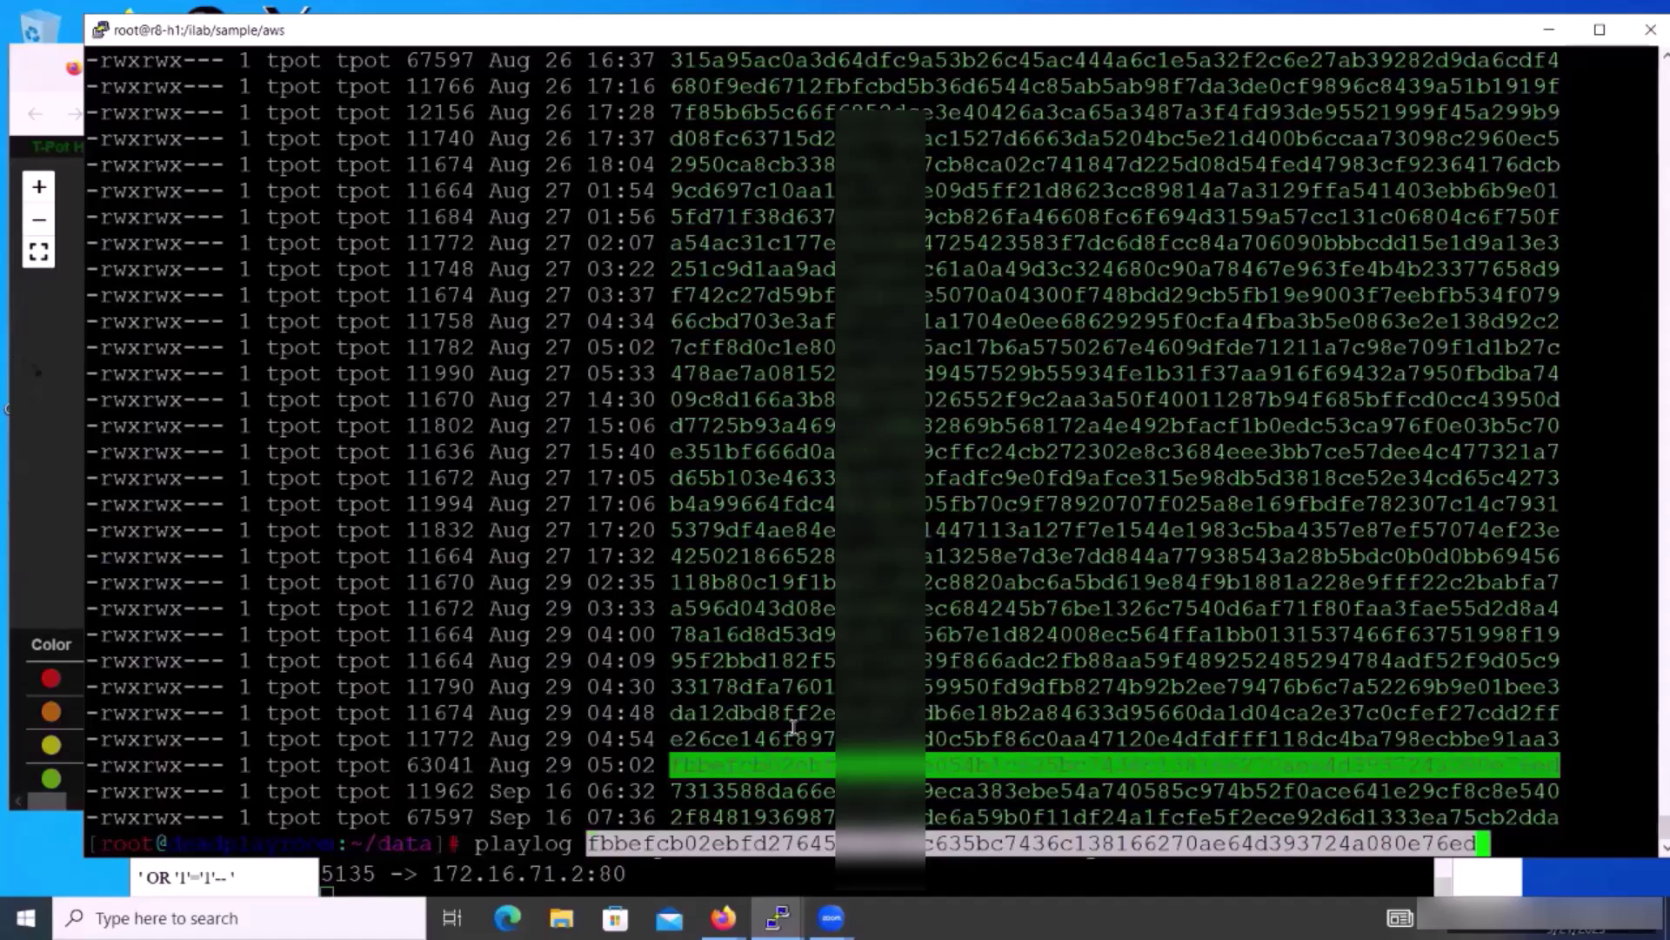
key(Return)
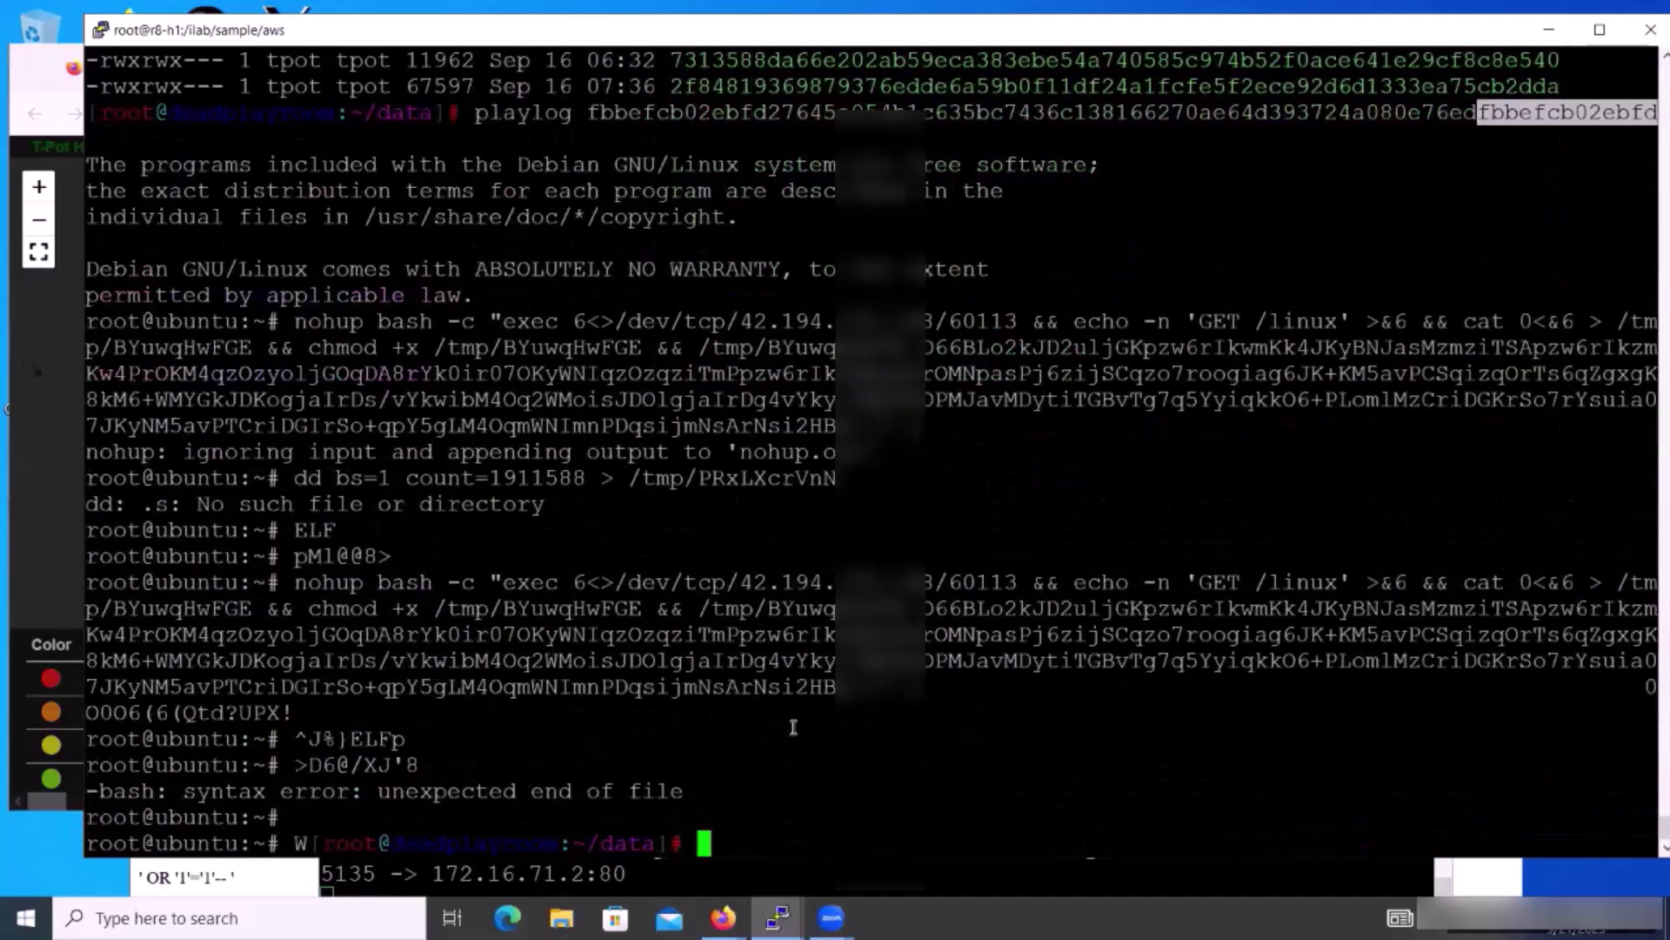
Step: Move into the dlarch folder and list its files oldest first with ls -tlr
key(Return)
key(Return)
key(Return)
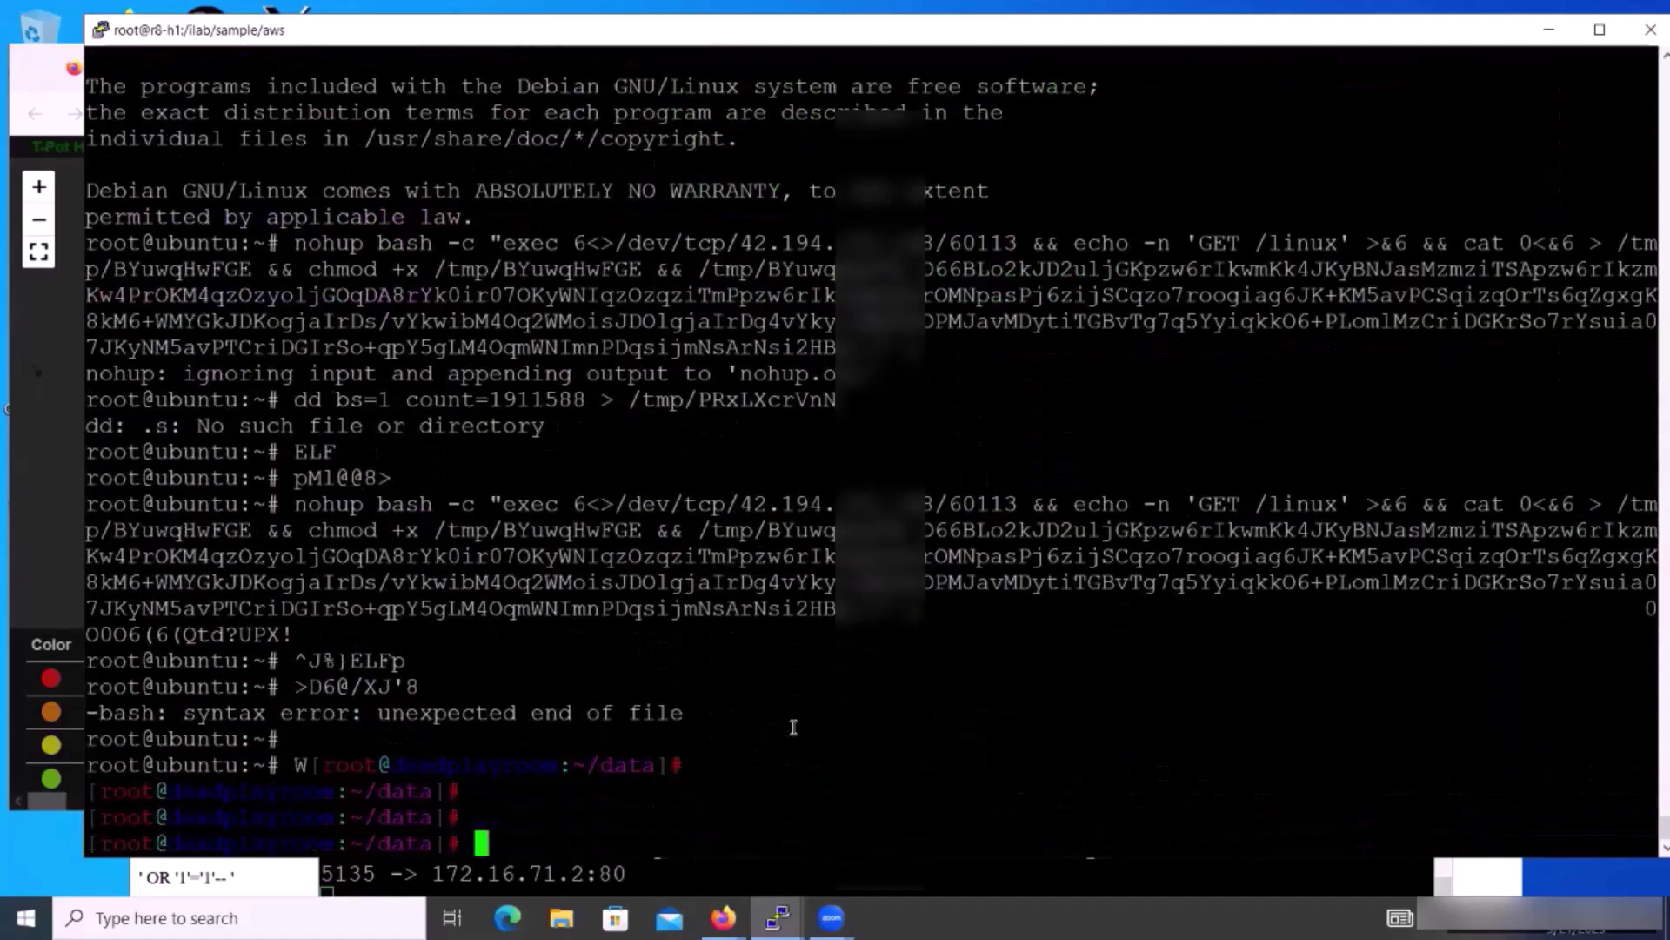
text(cd ..)
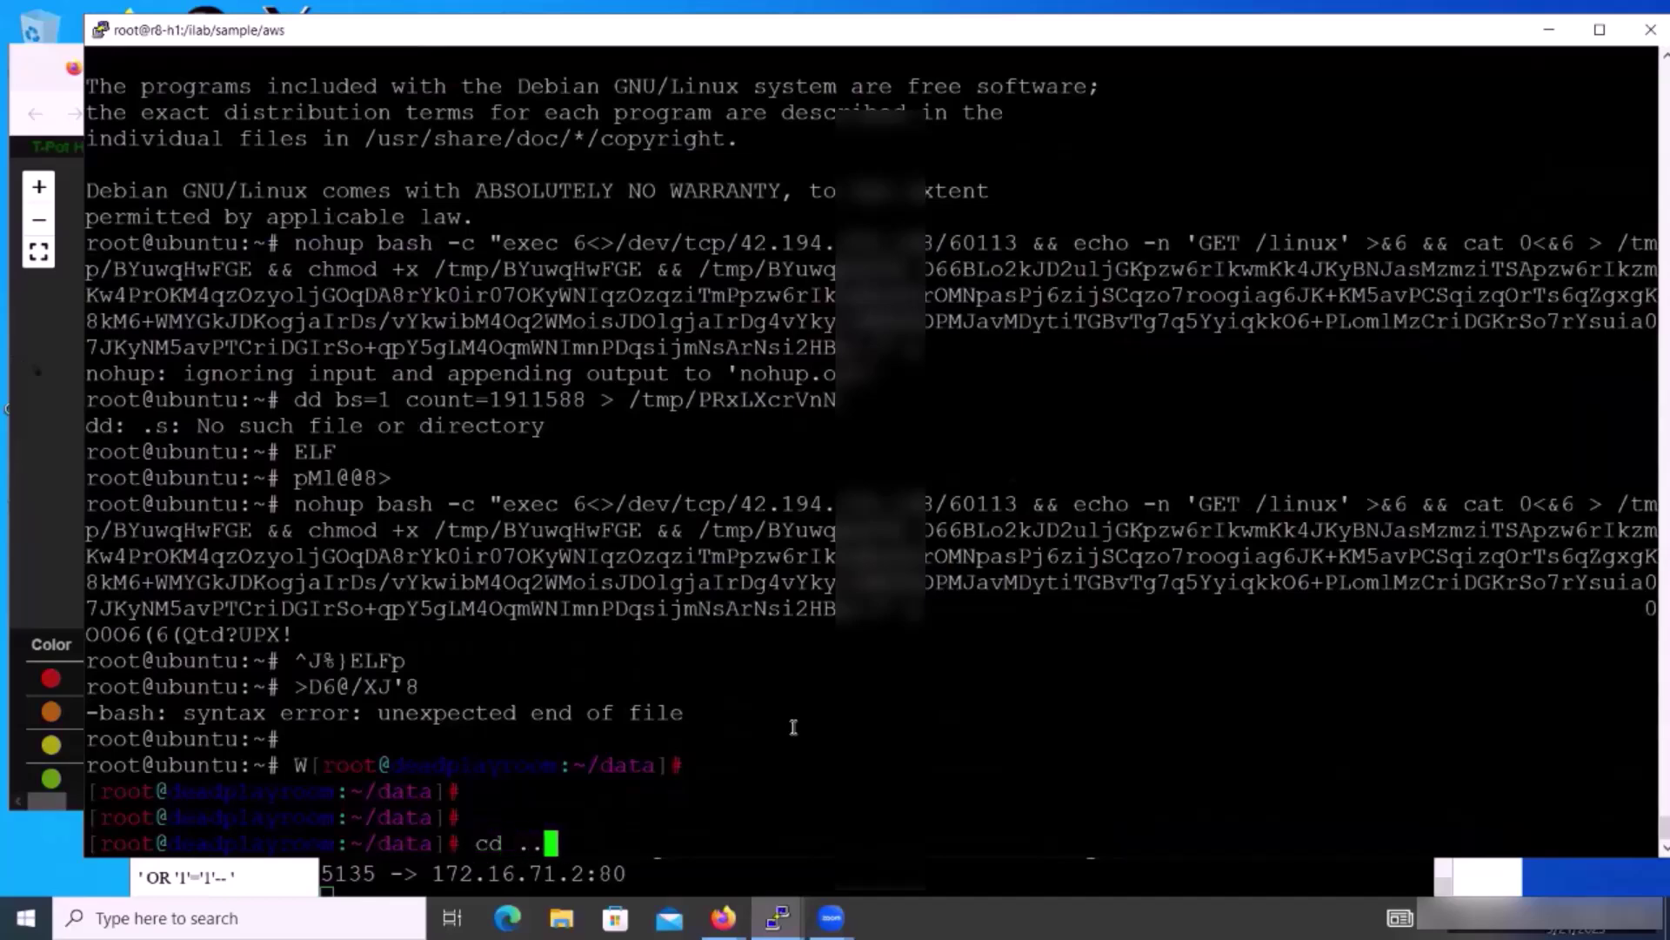
key(Return)
text(ls)
key(Return)
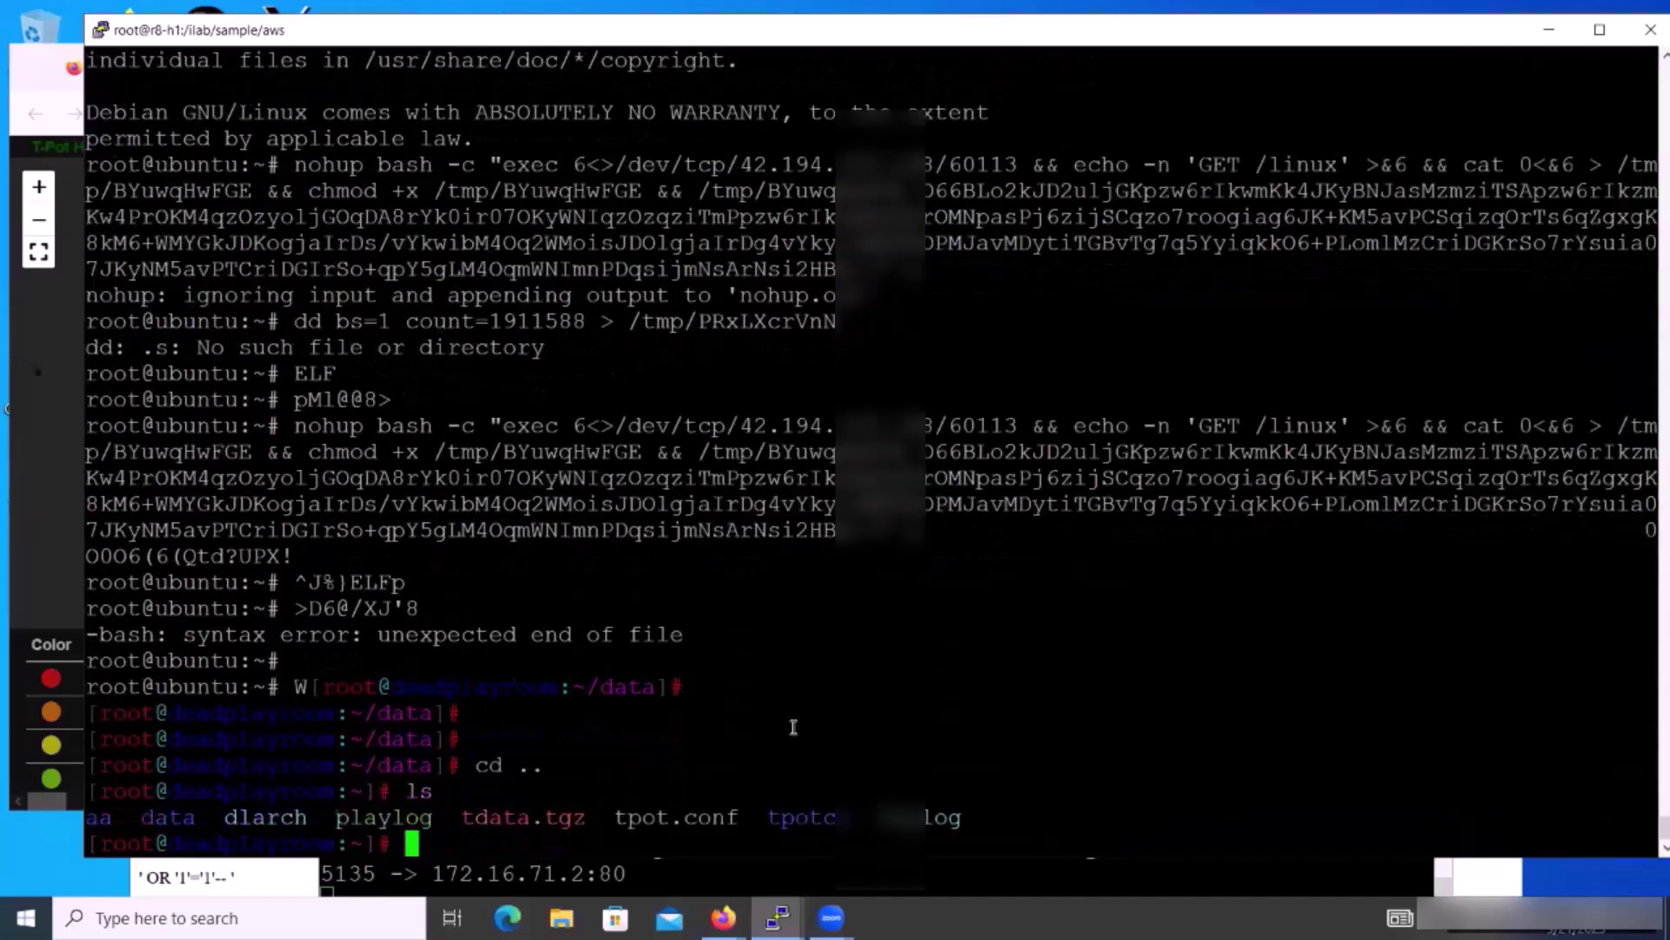
text(cd dlarch)
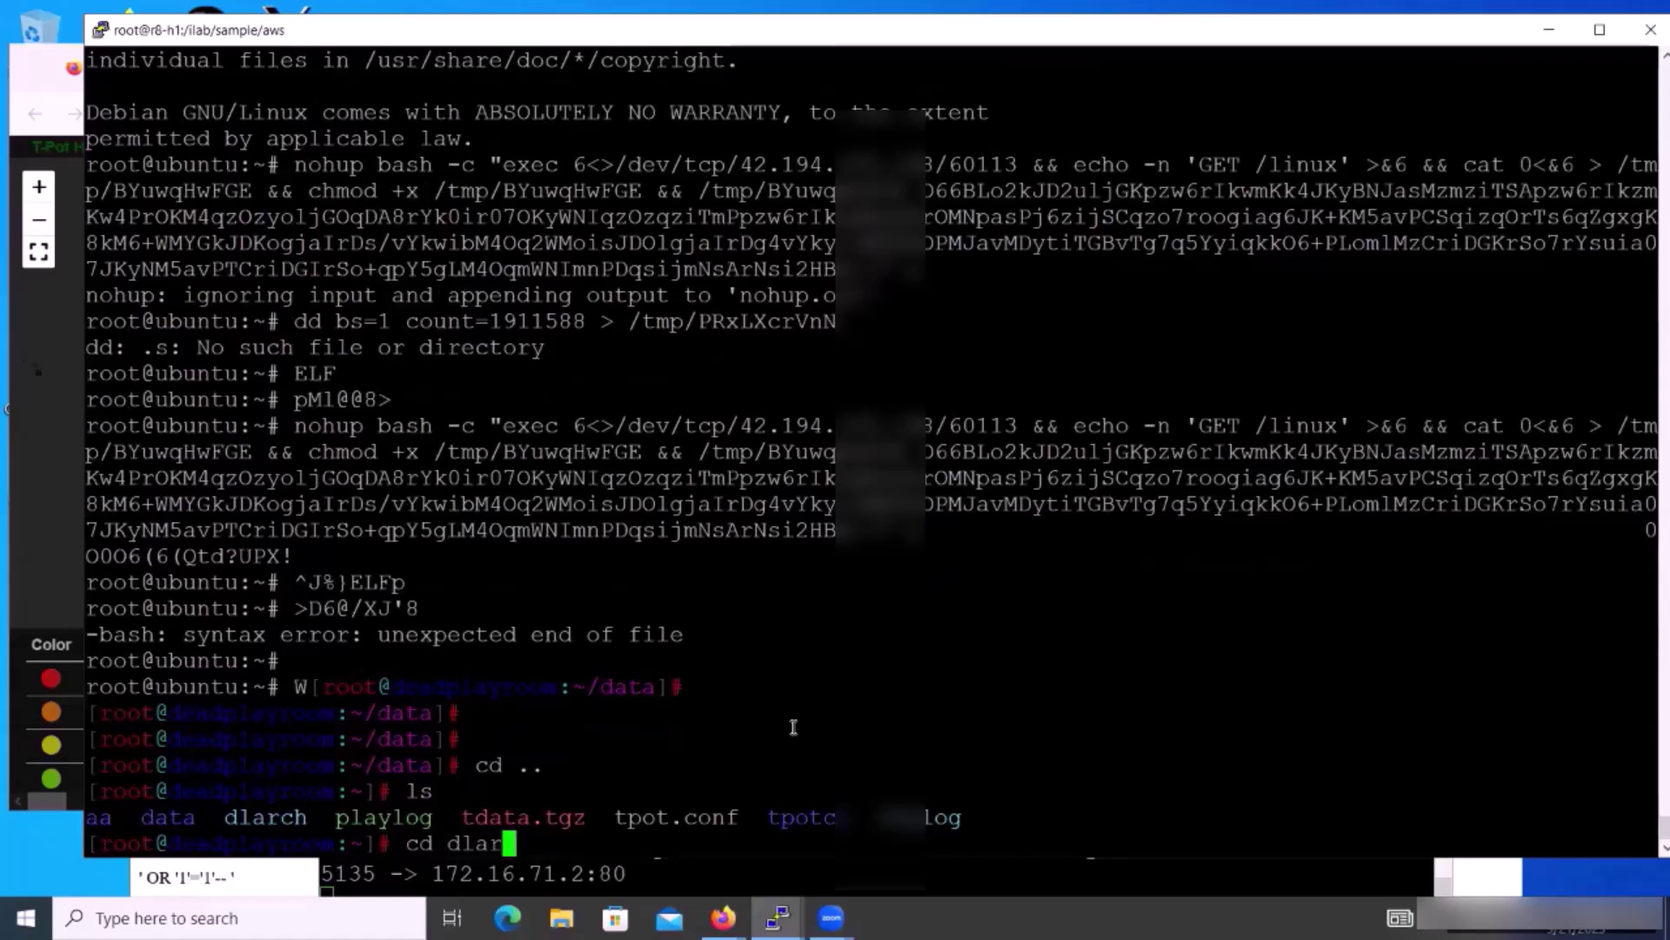
key(Return)
text(ls -tlr)
key(Return)
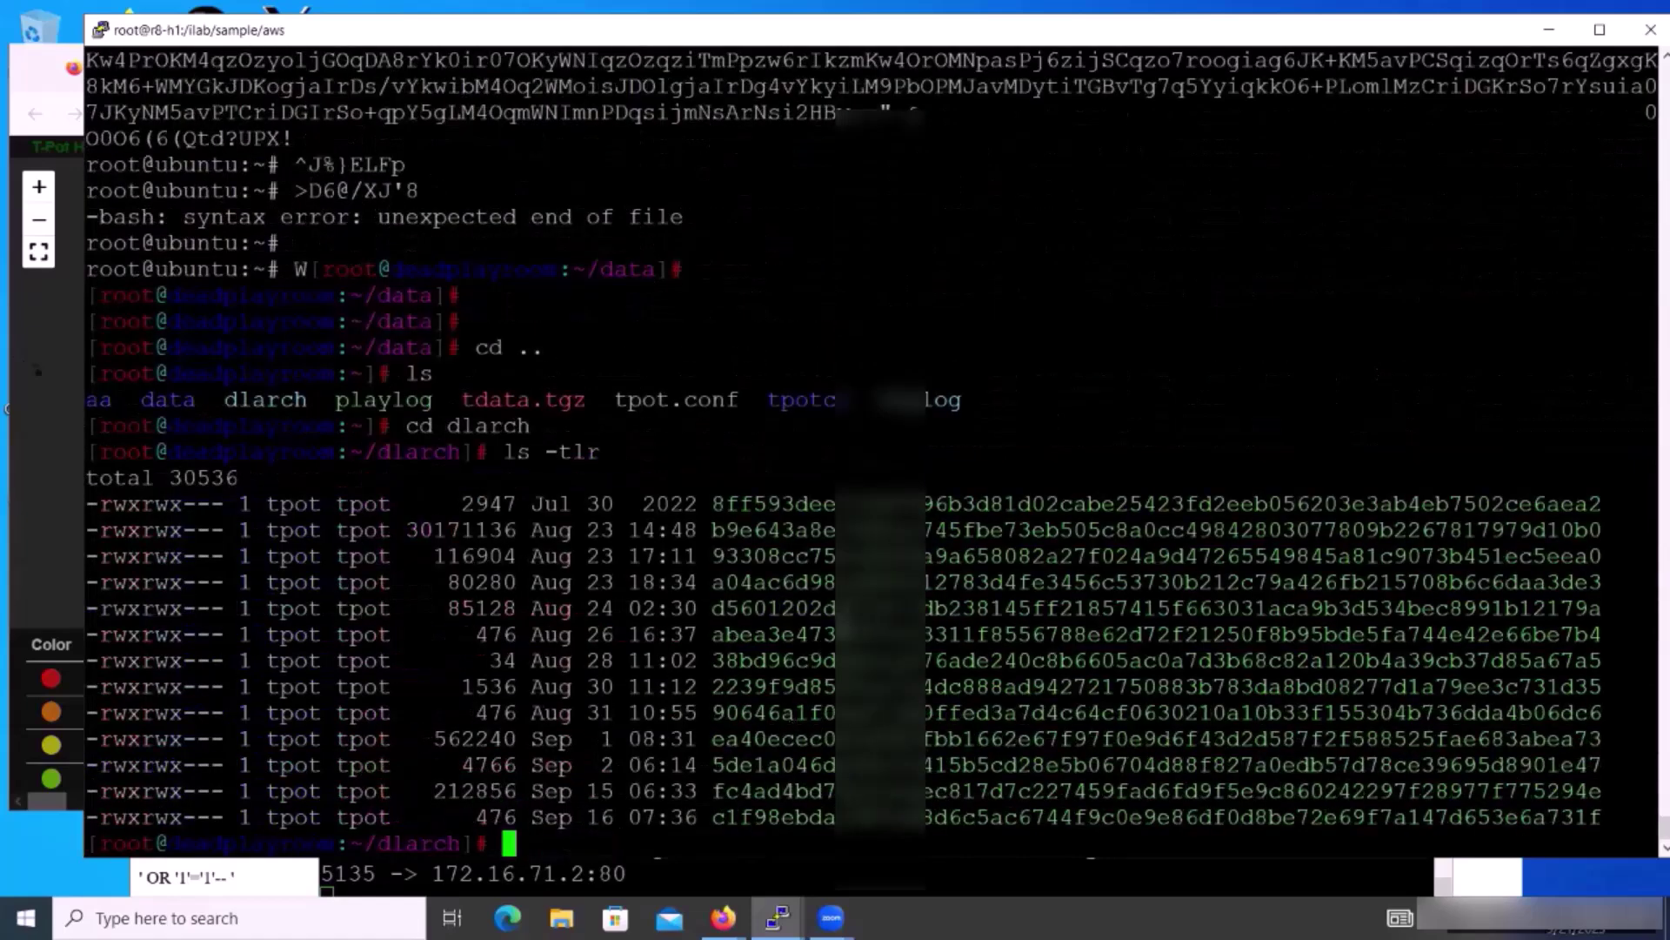
Step: Page through the 2947-byte Jul 30 dropper script with more
text(more)
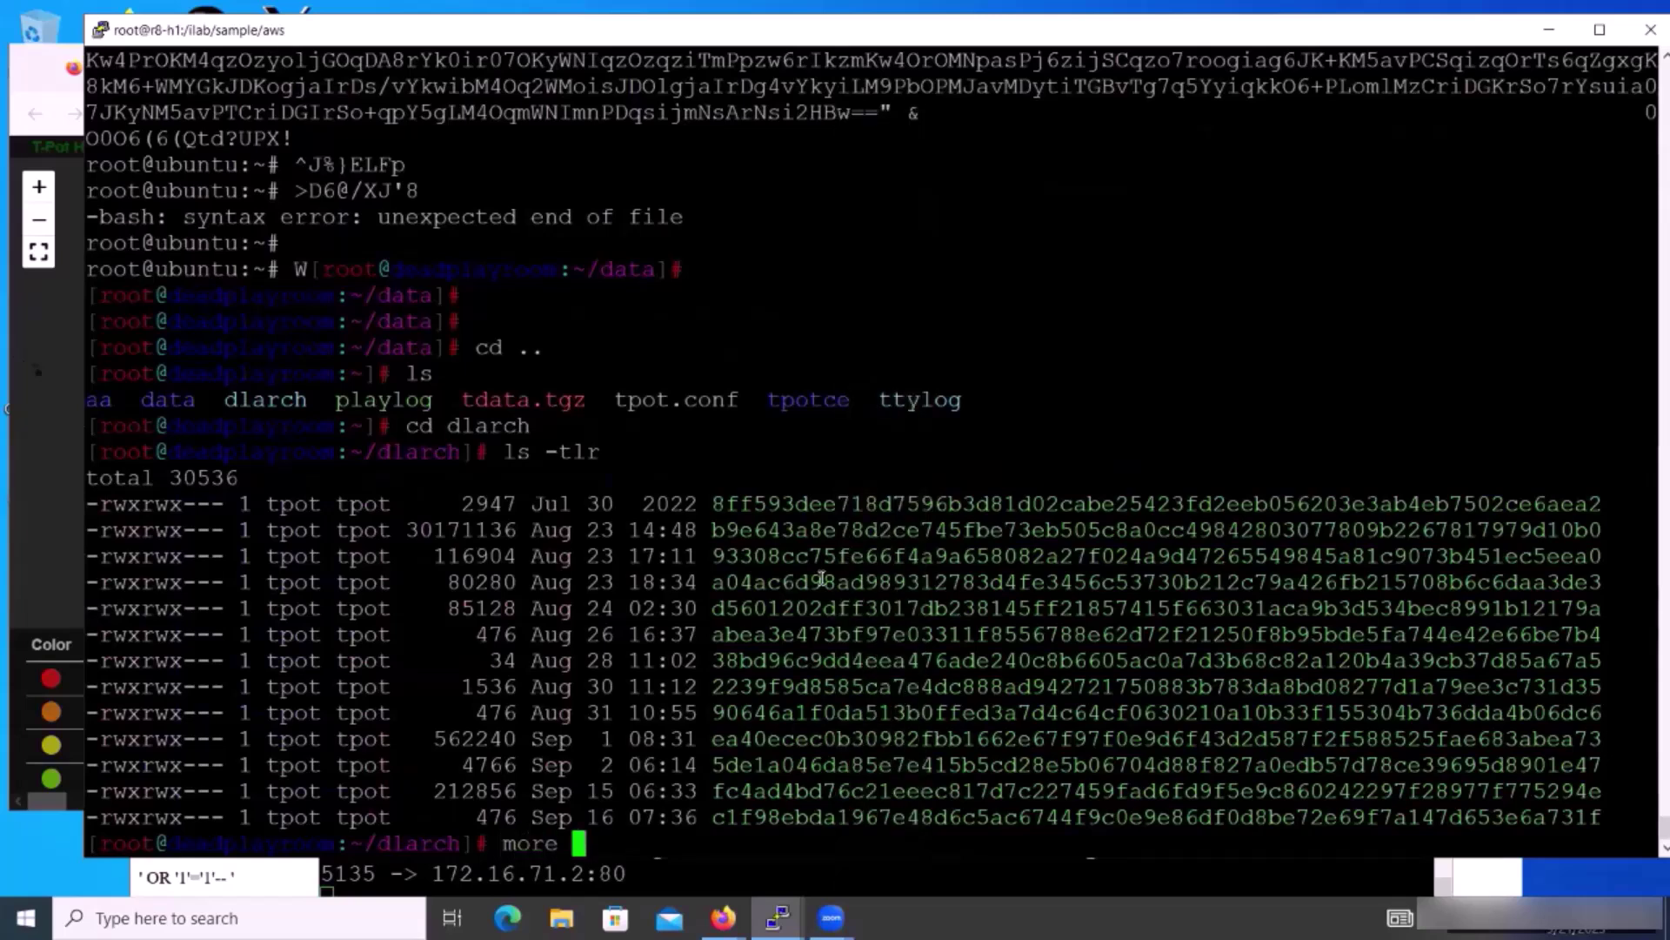
triple_click(814, 501)
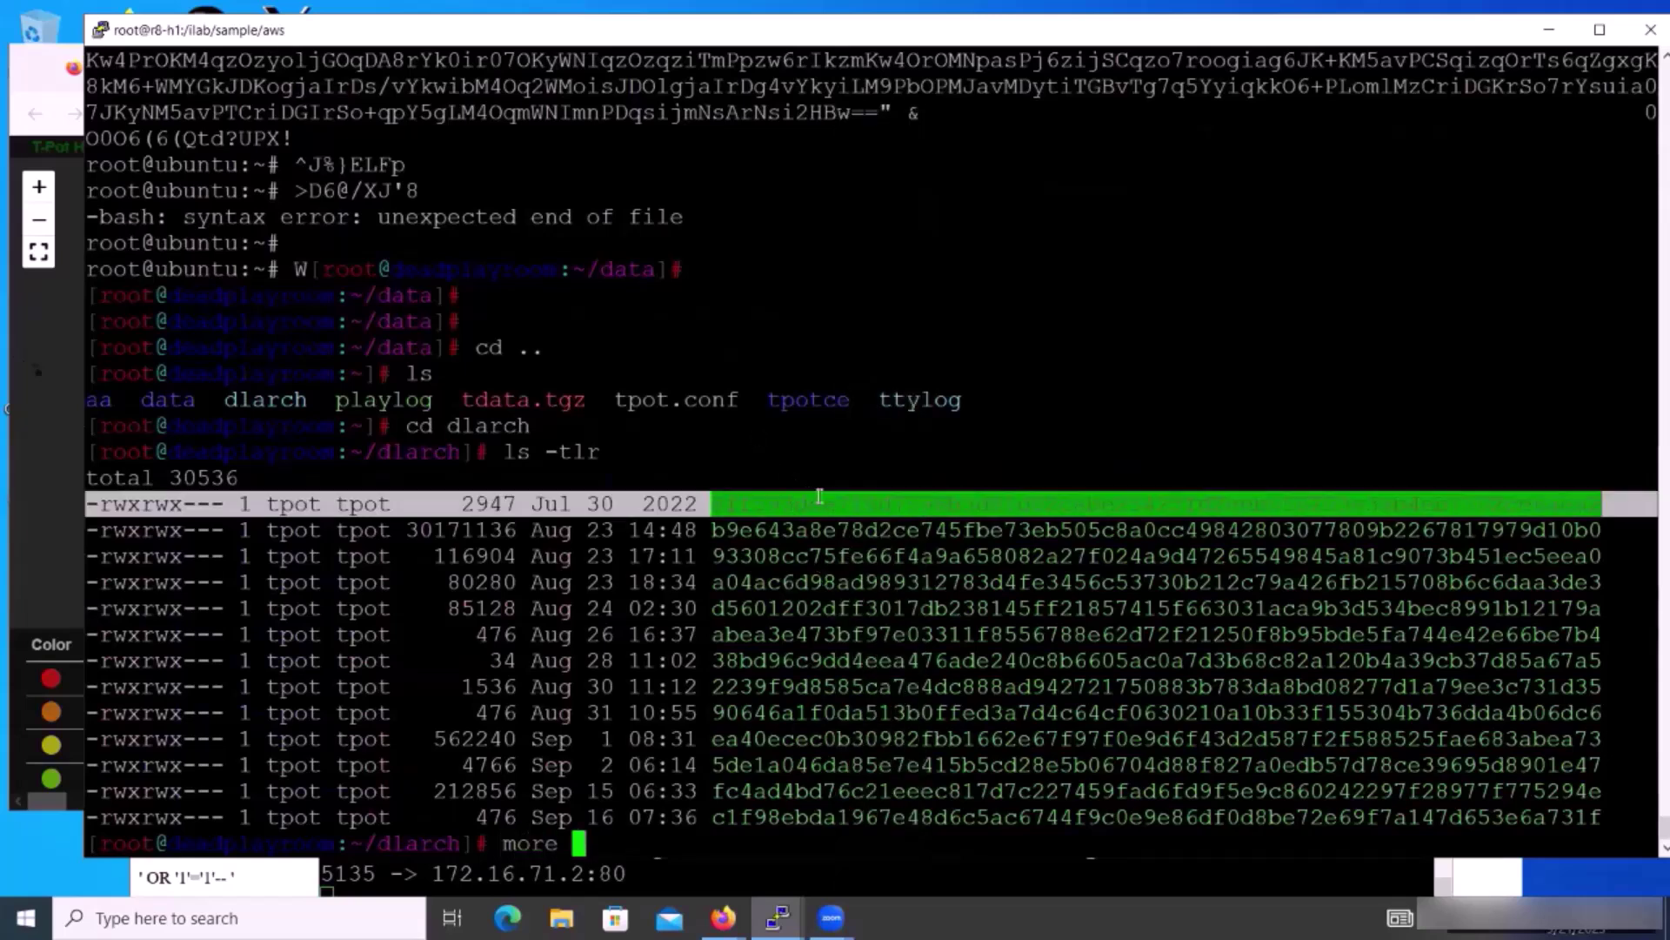
click(828, 503)
double_click(828, 502)
right_click(870, 471)
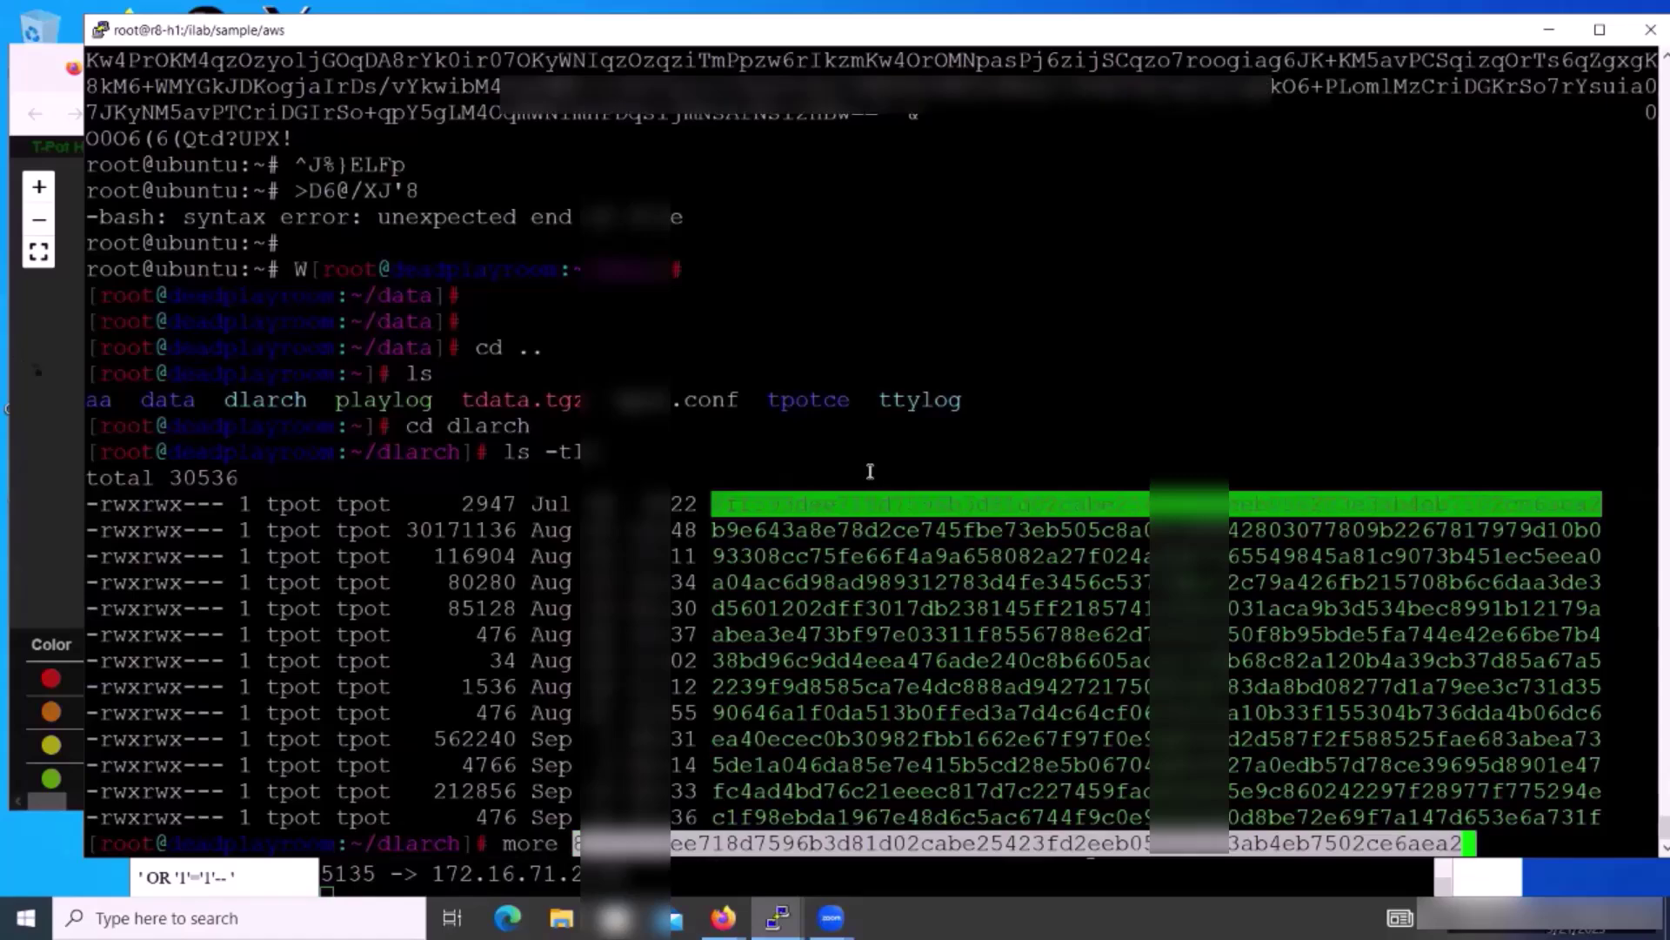
key(Return)
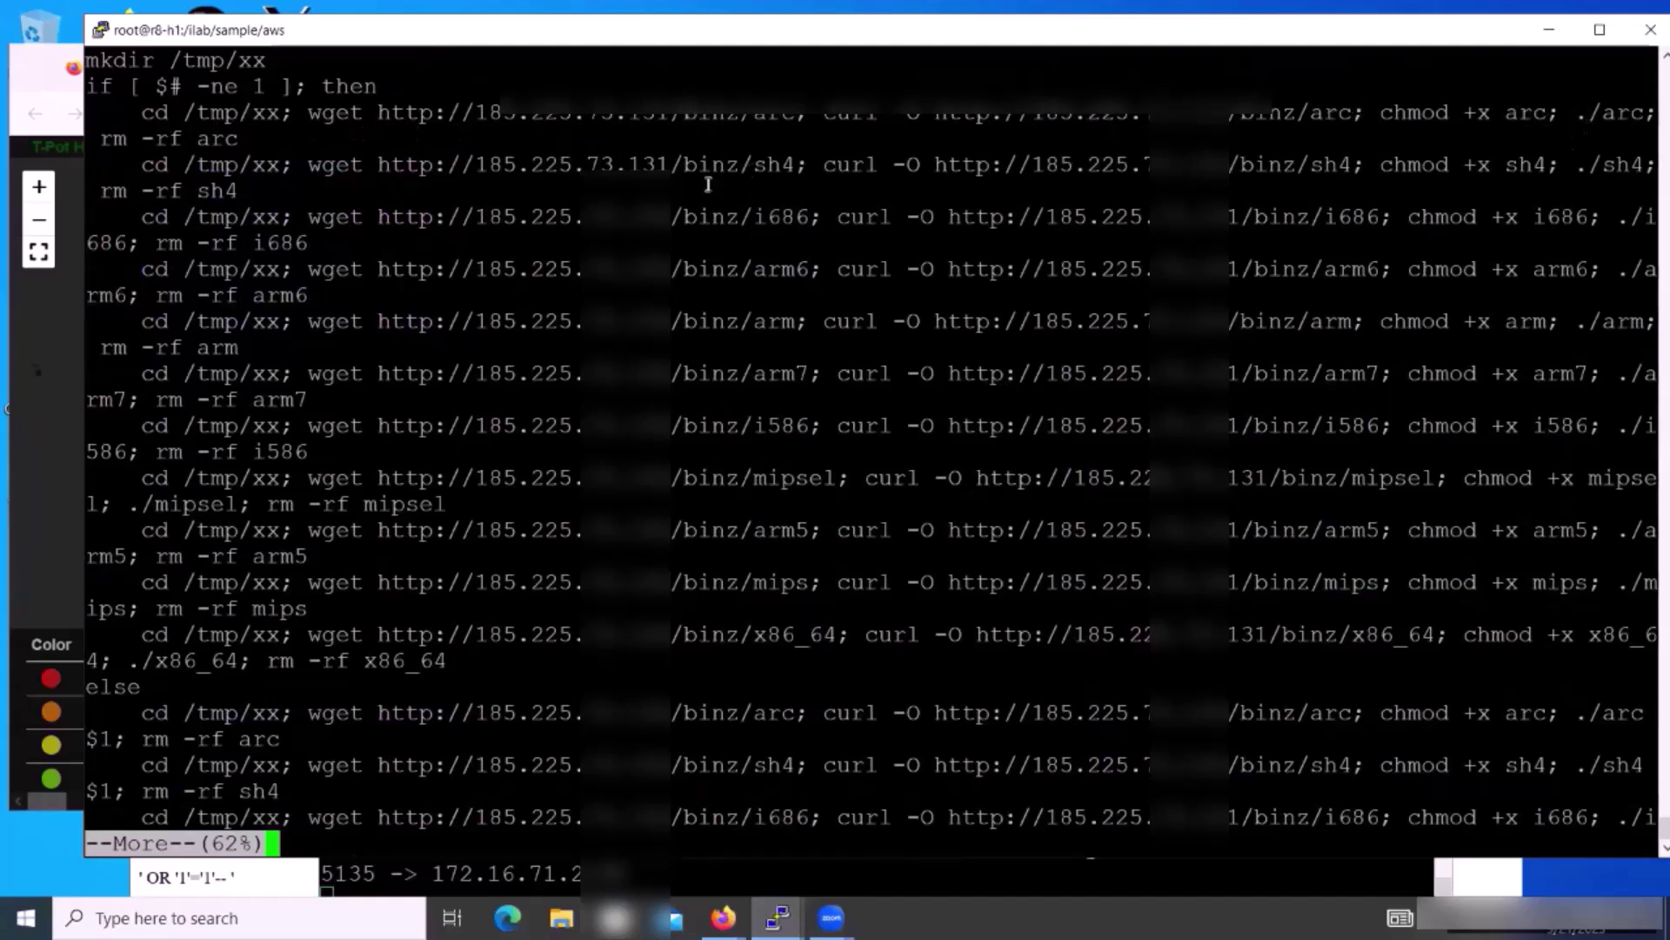
Step: List dlarch by modification time and copy the 30171136-byte sample's hash name
text(qls -tl)
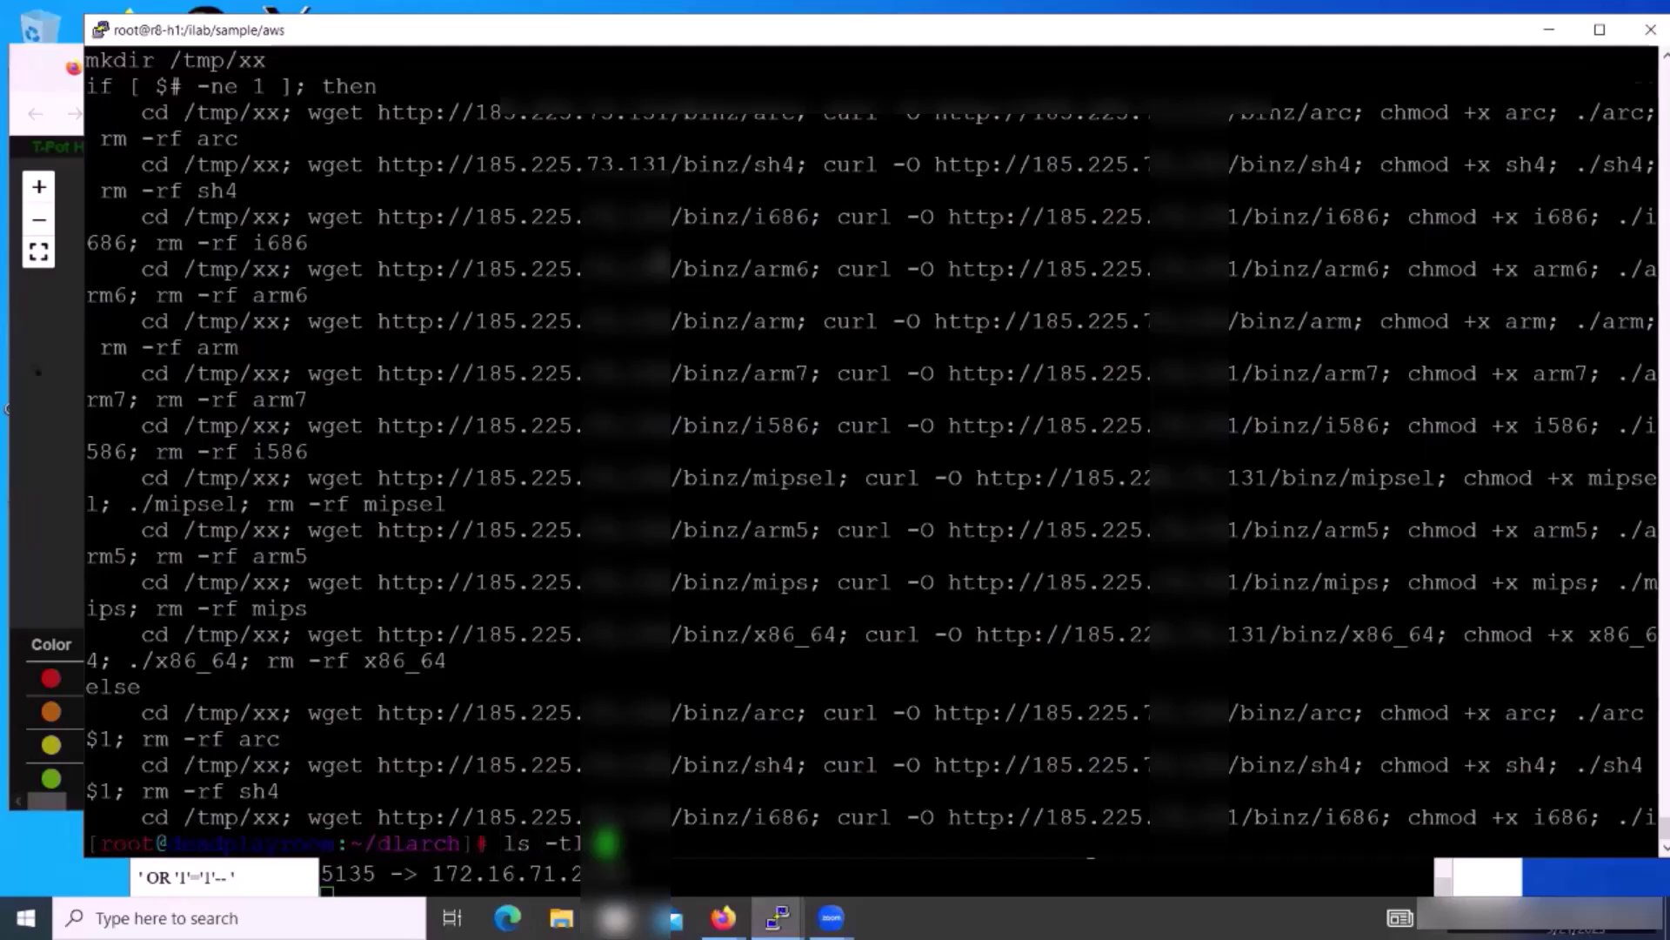
key(Return)
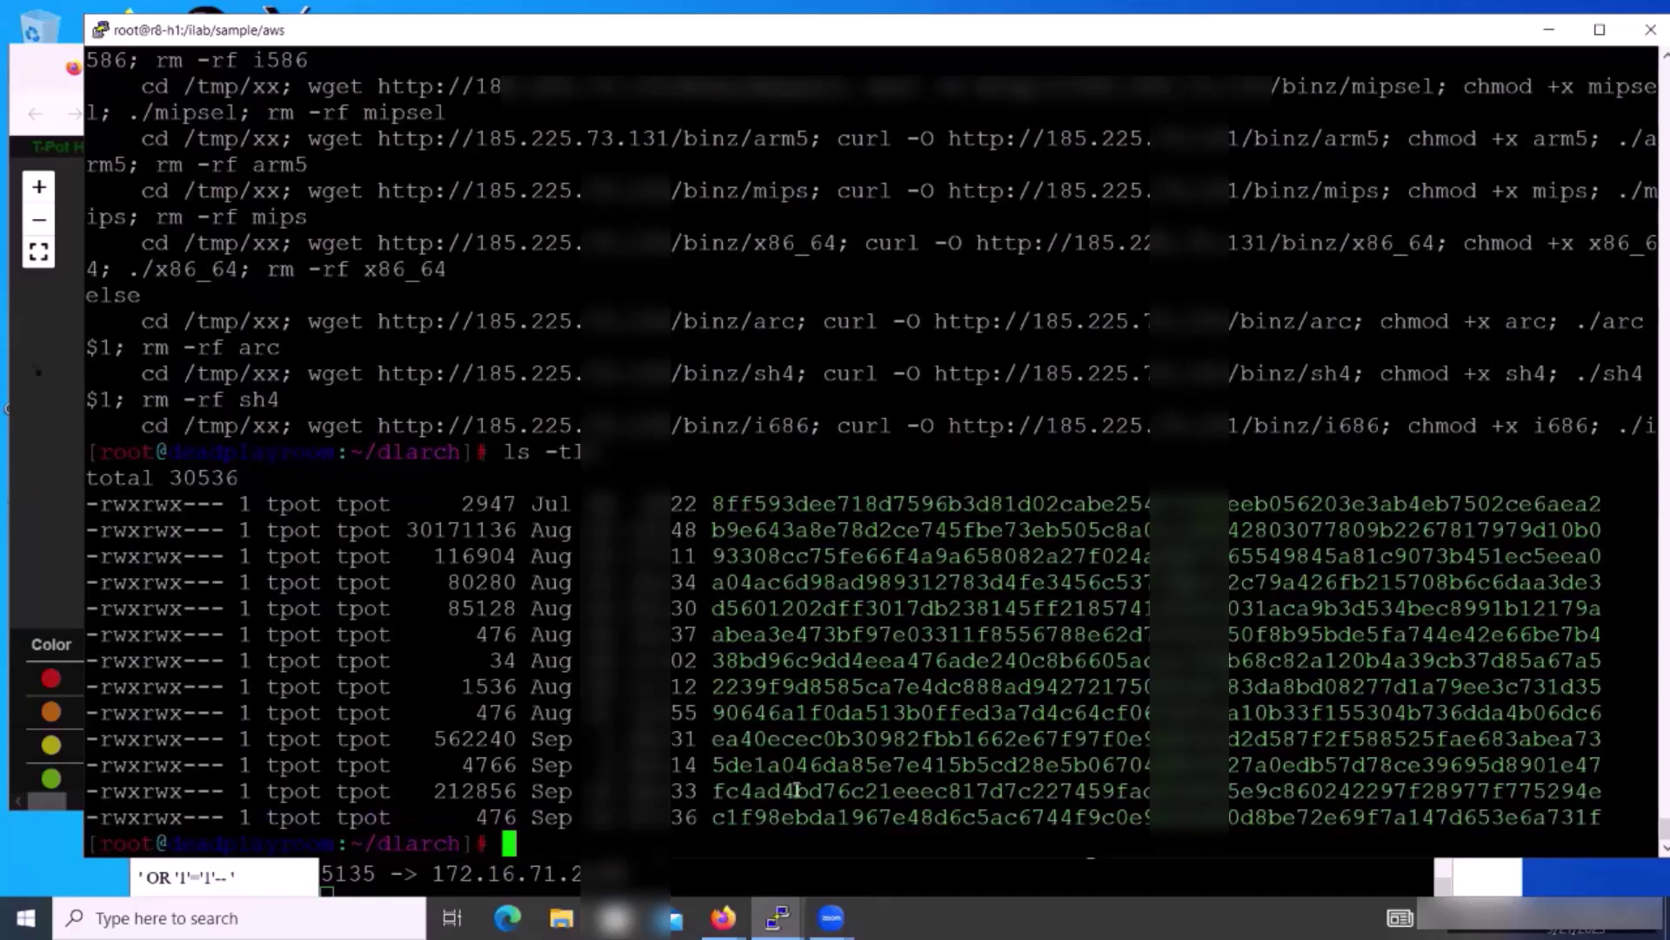
double_click(811, 532)
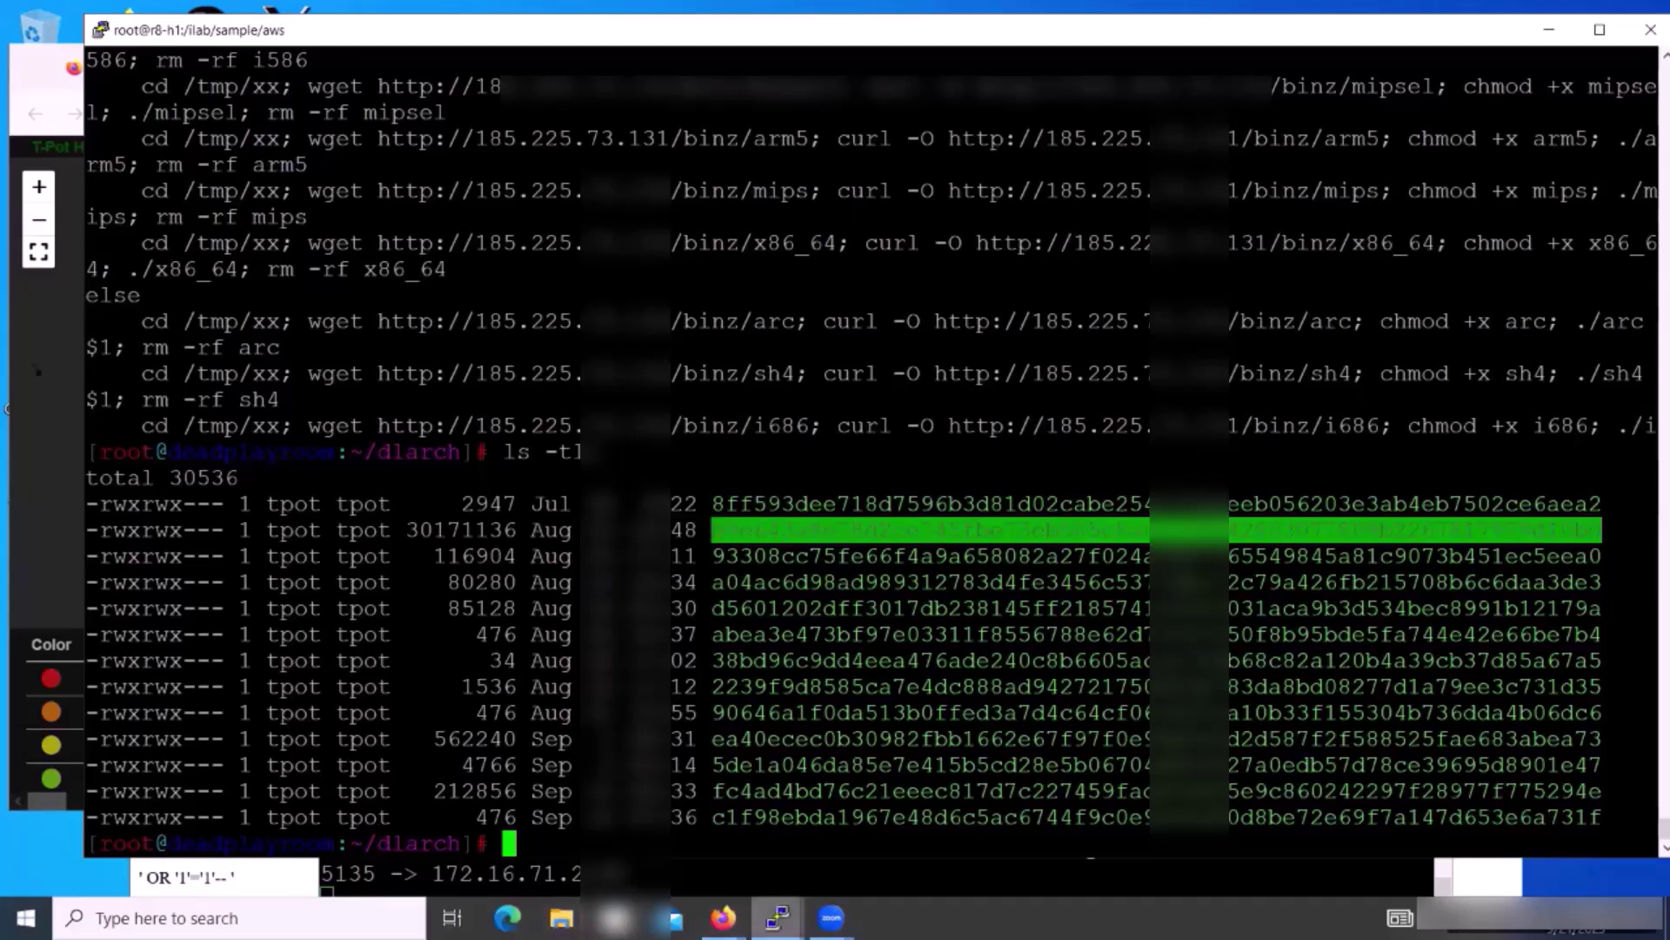
click(727, 907)
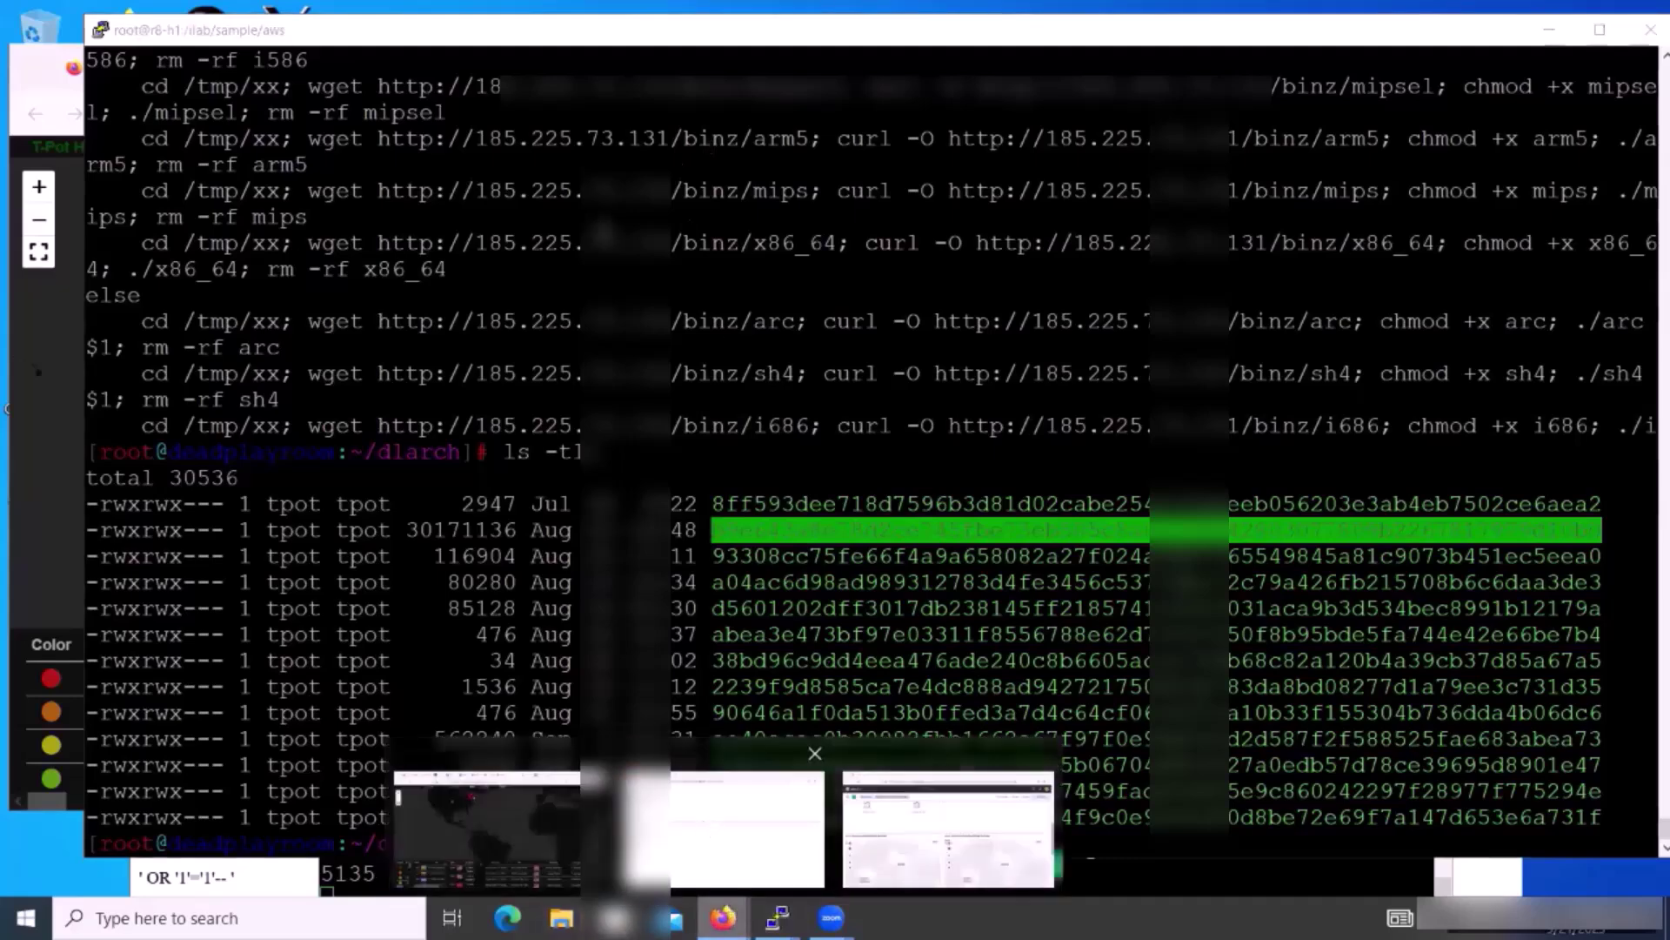
Step: Open the VirusTotal home page in a new Firefox tab via a web search
click(723, 827)
click(489, 375)
text(virus)
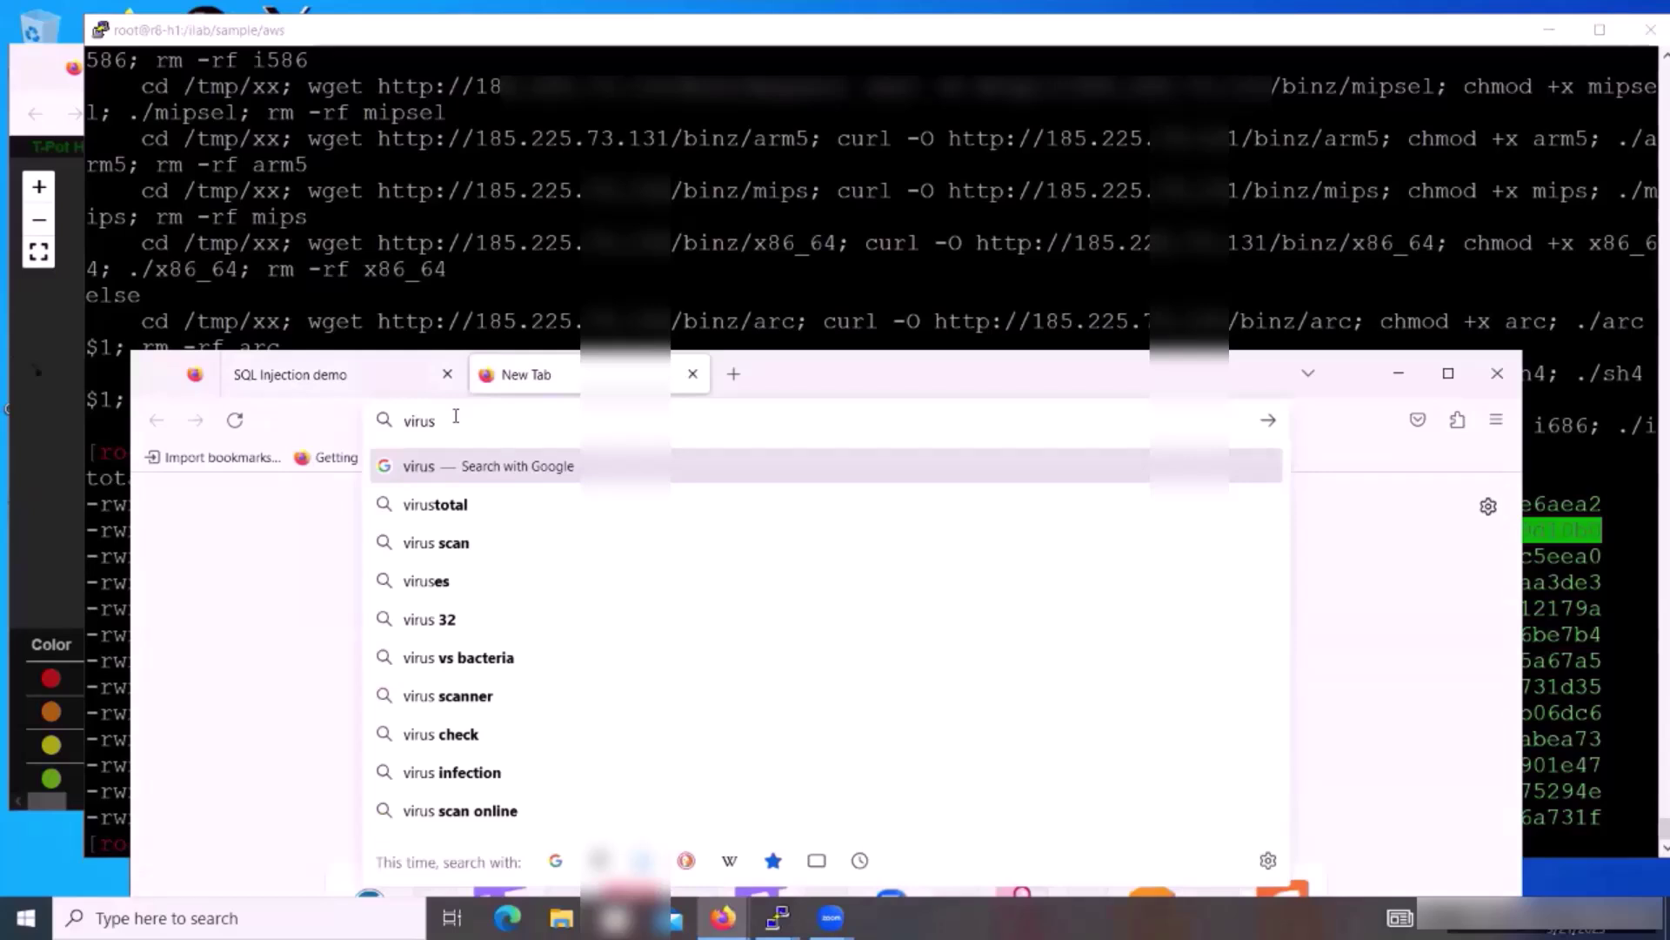
key(Down)
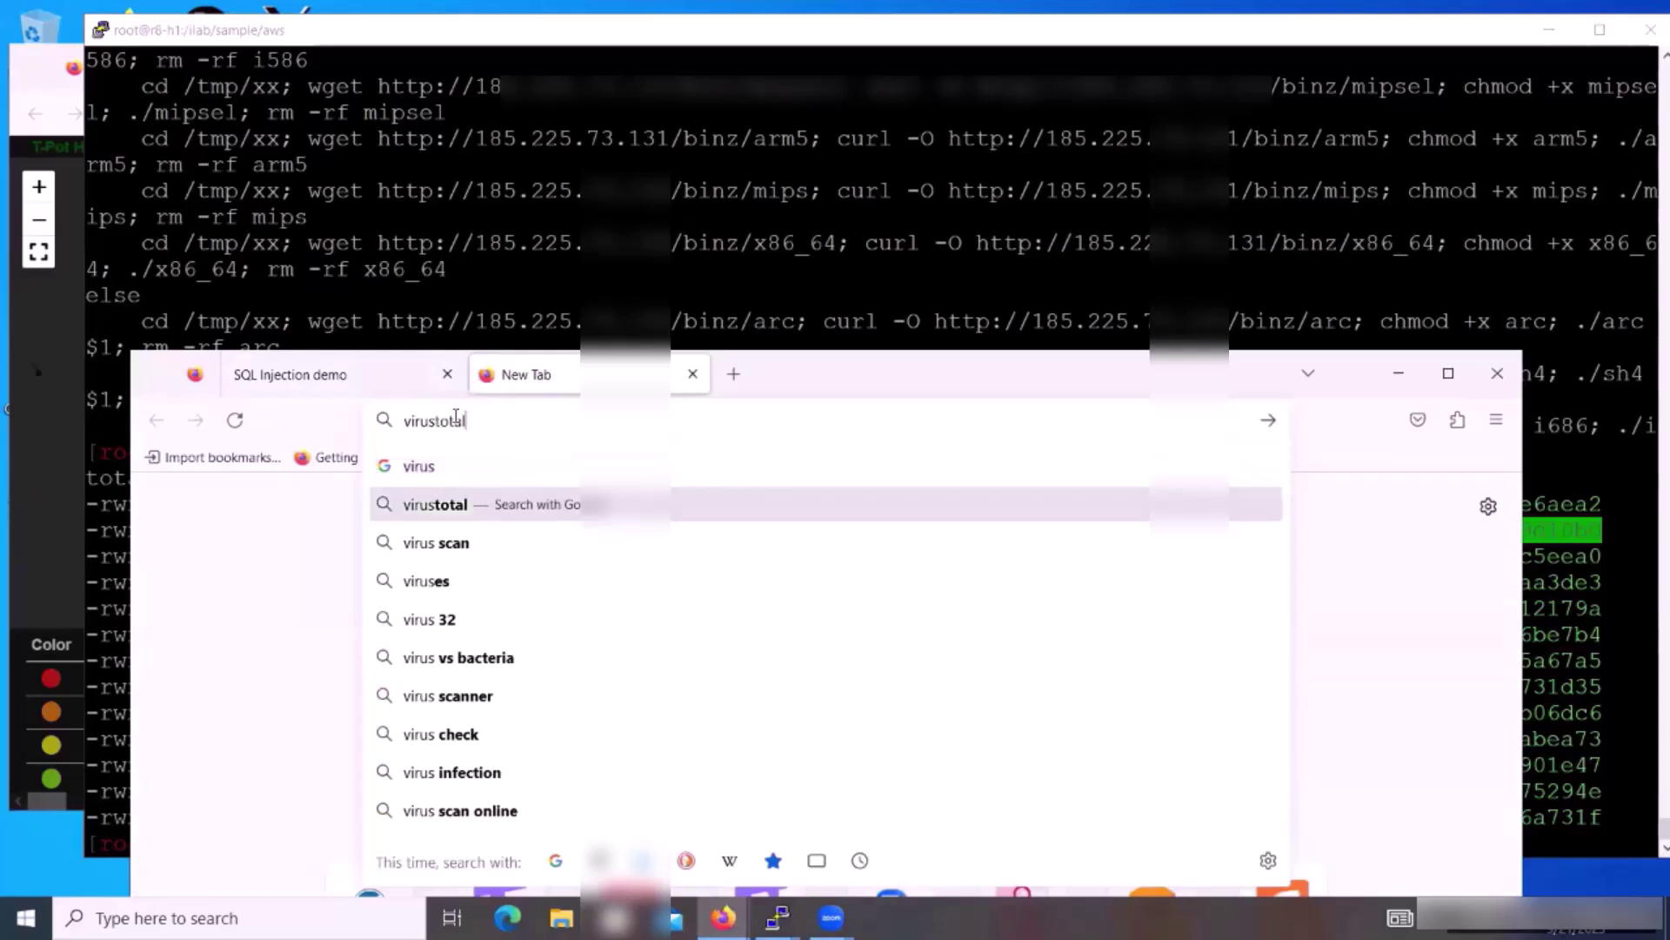
key(Return)
click(299, 728)
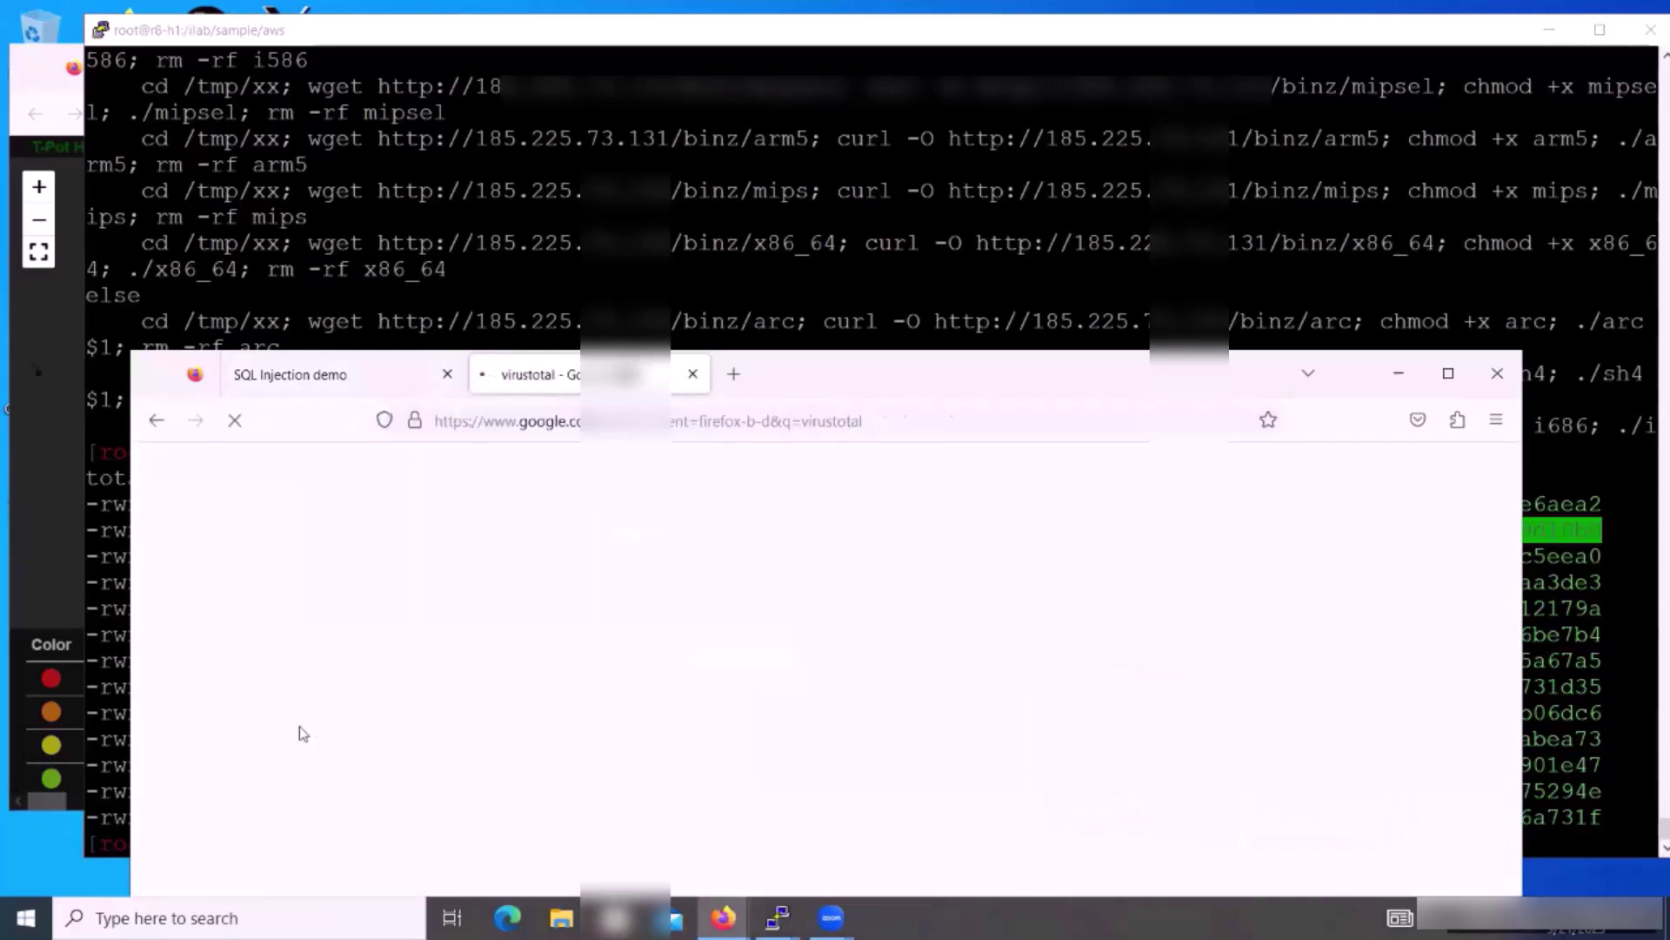
drag(961, 374, 973, 144)
Step: Search the copied hash on VirusTotal and review the 35/62 trojan coin miner (panchan) verdict
click(1092, 561)
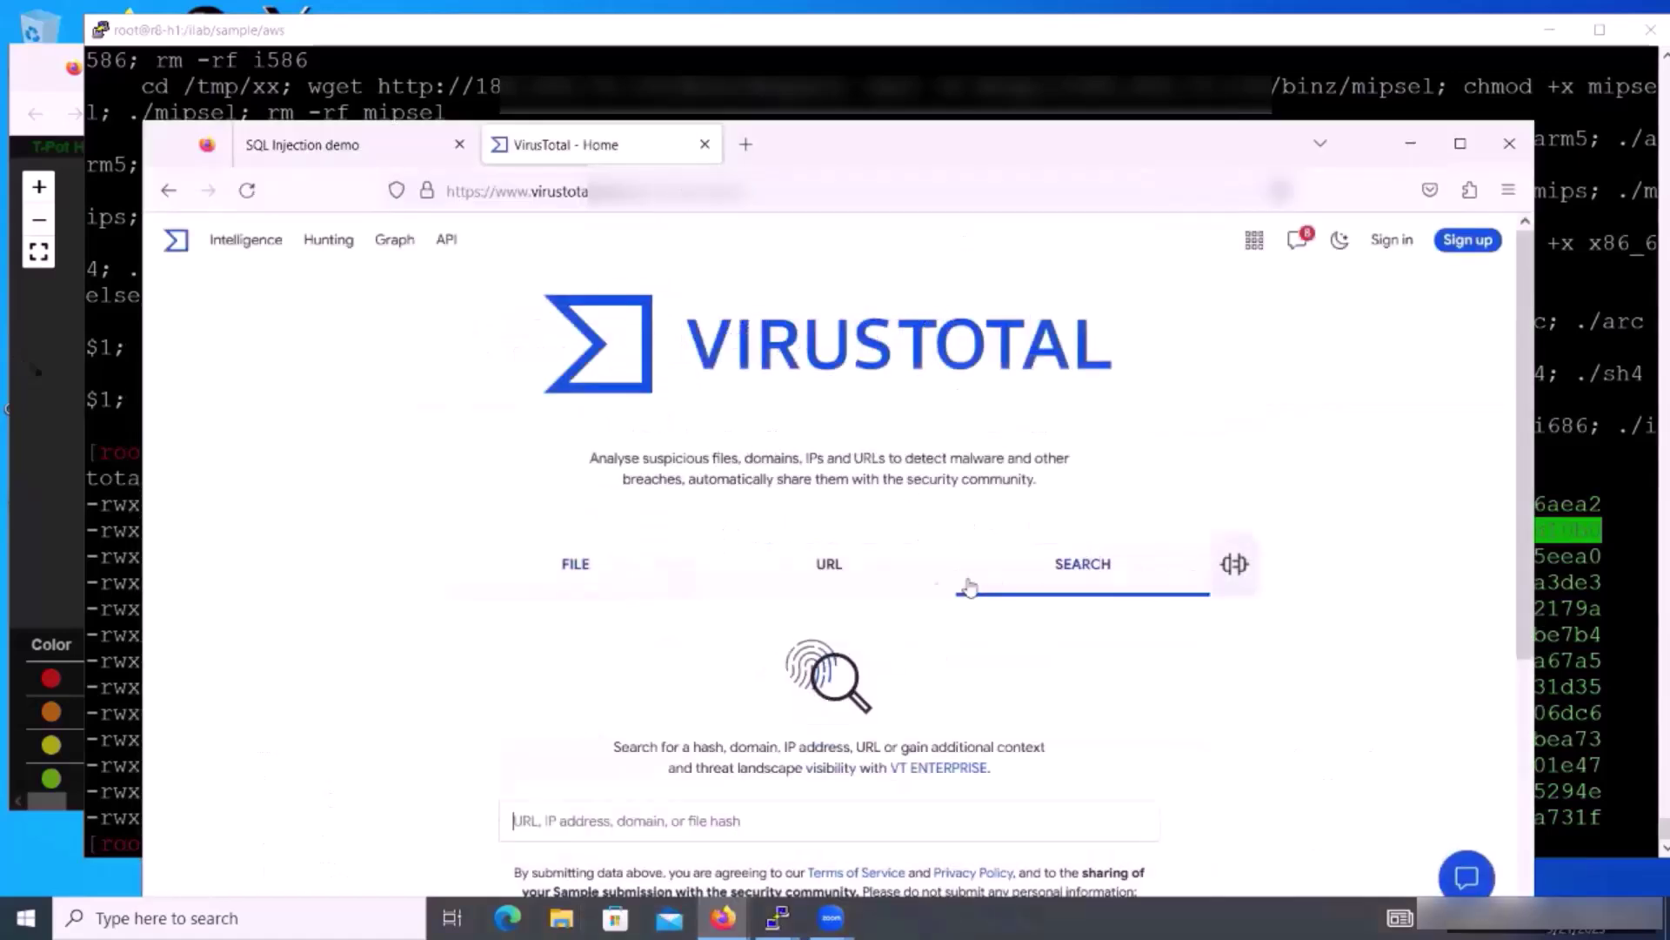
scroll(771, 701, down, 3)
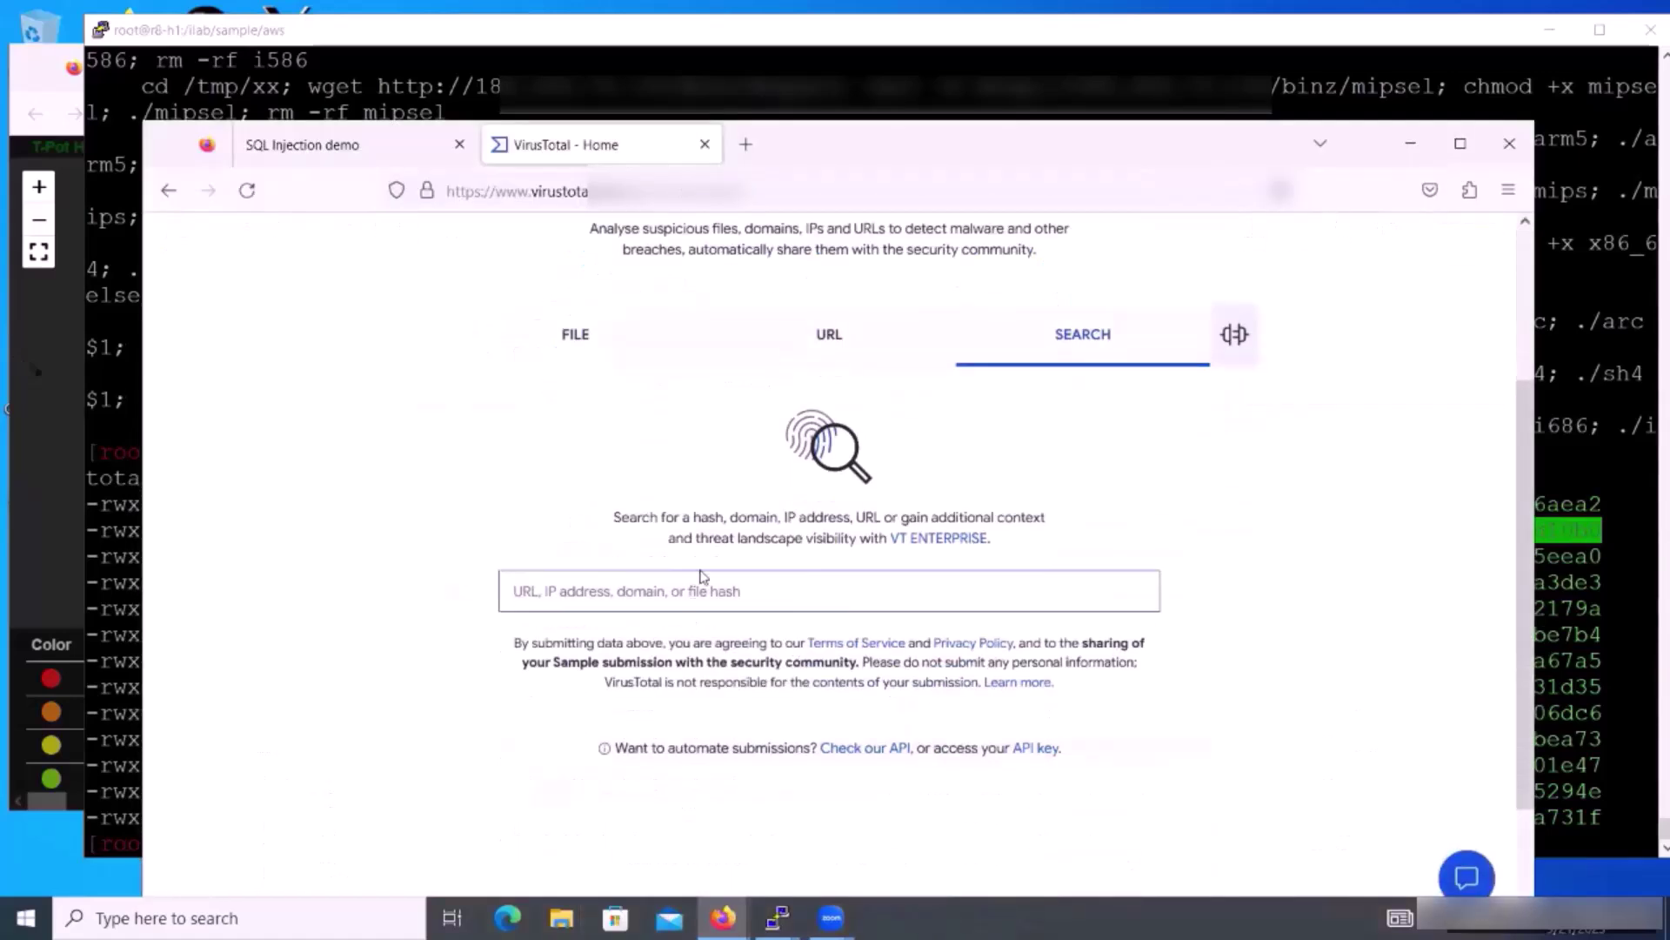
key(ctrl+v)
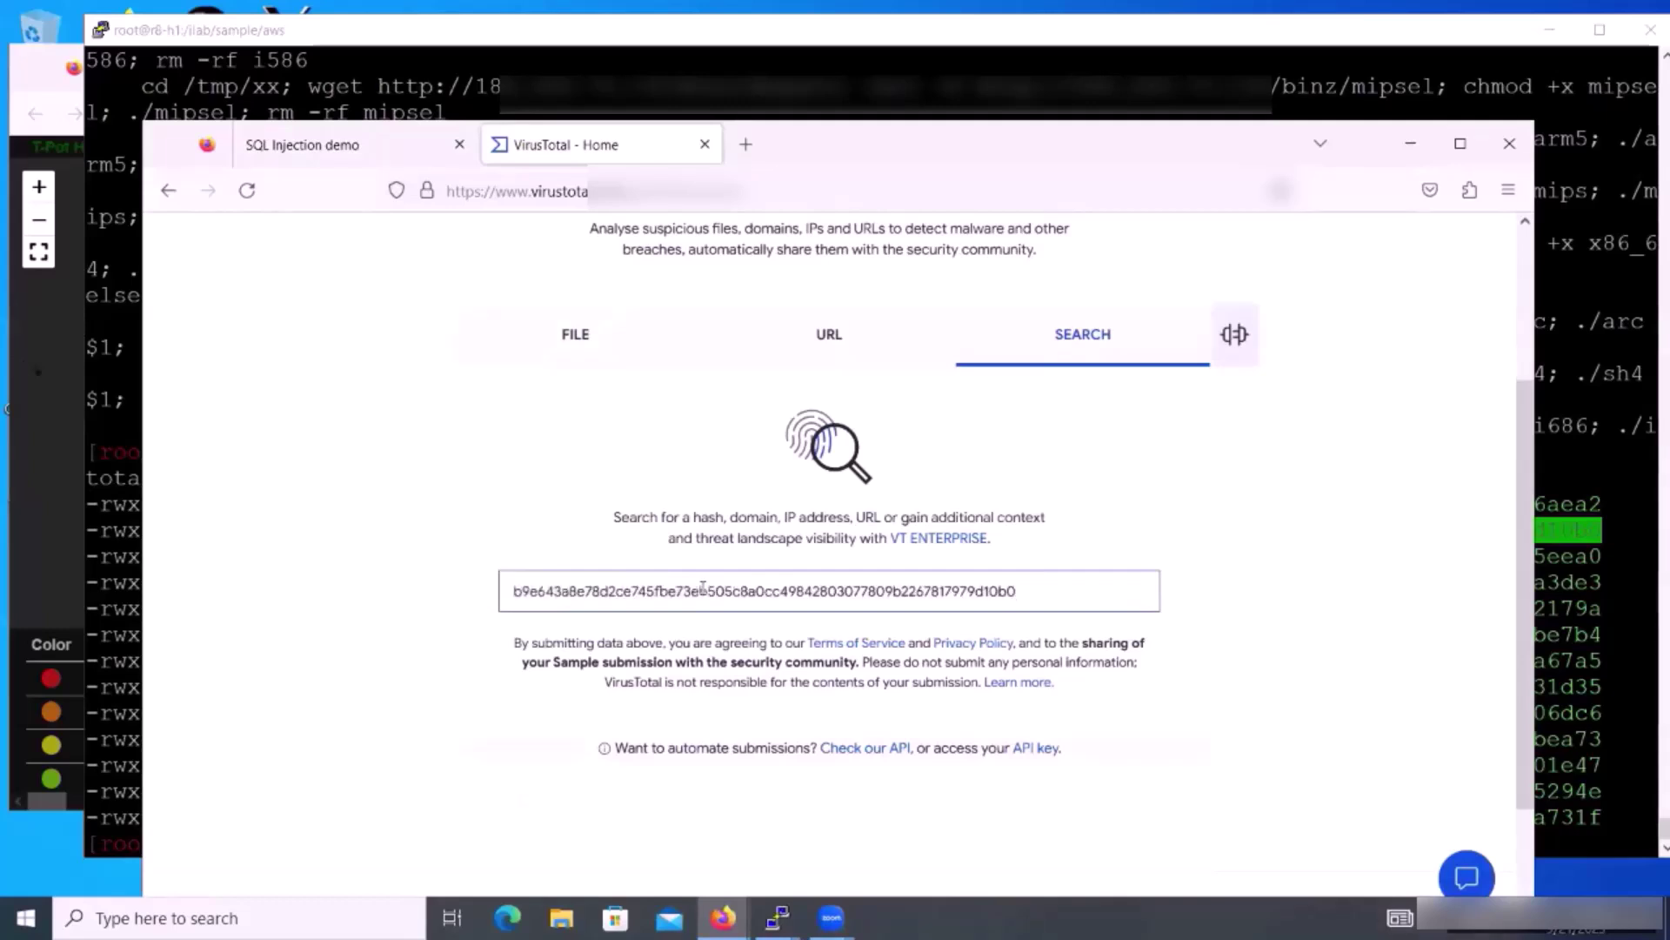
key(Return)
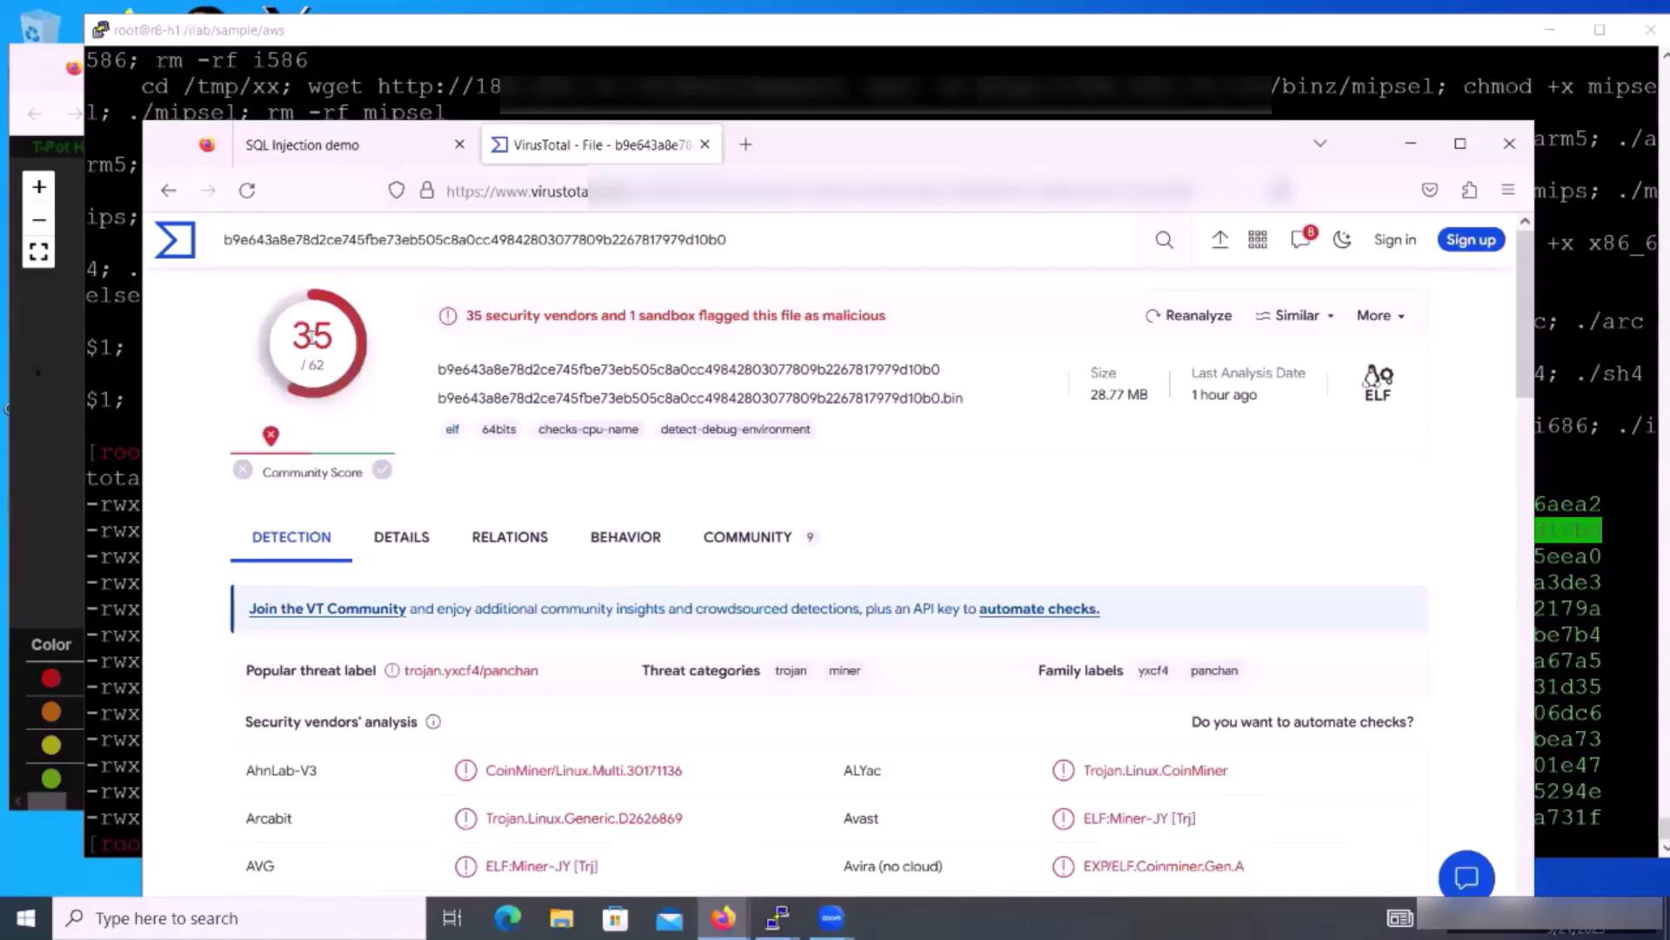
scroll(553, 729, down, 5)
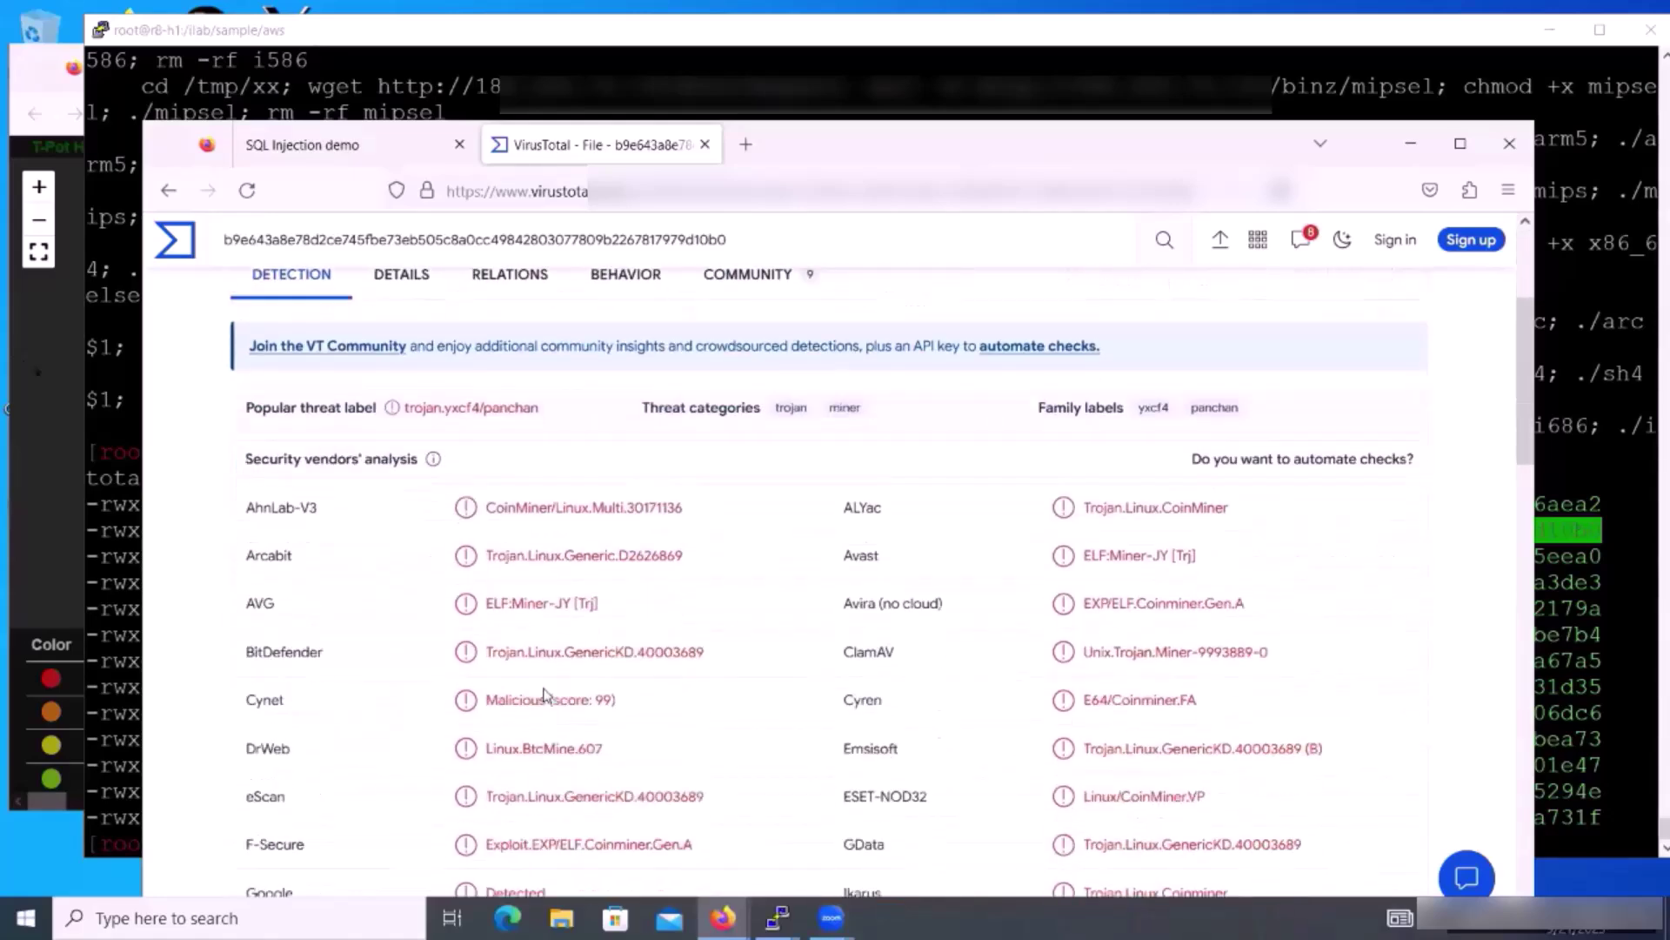
scroll(539, 670, down, 3)
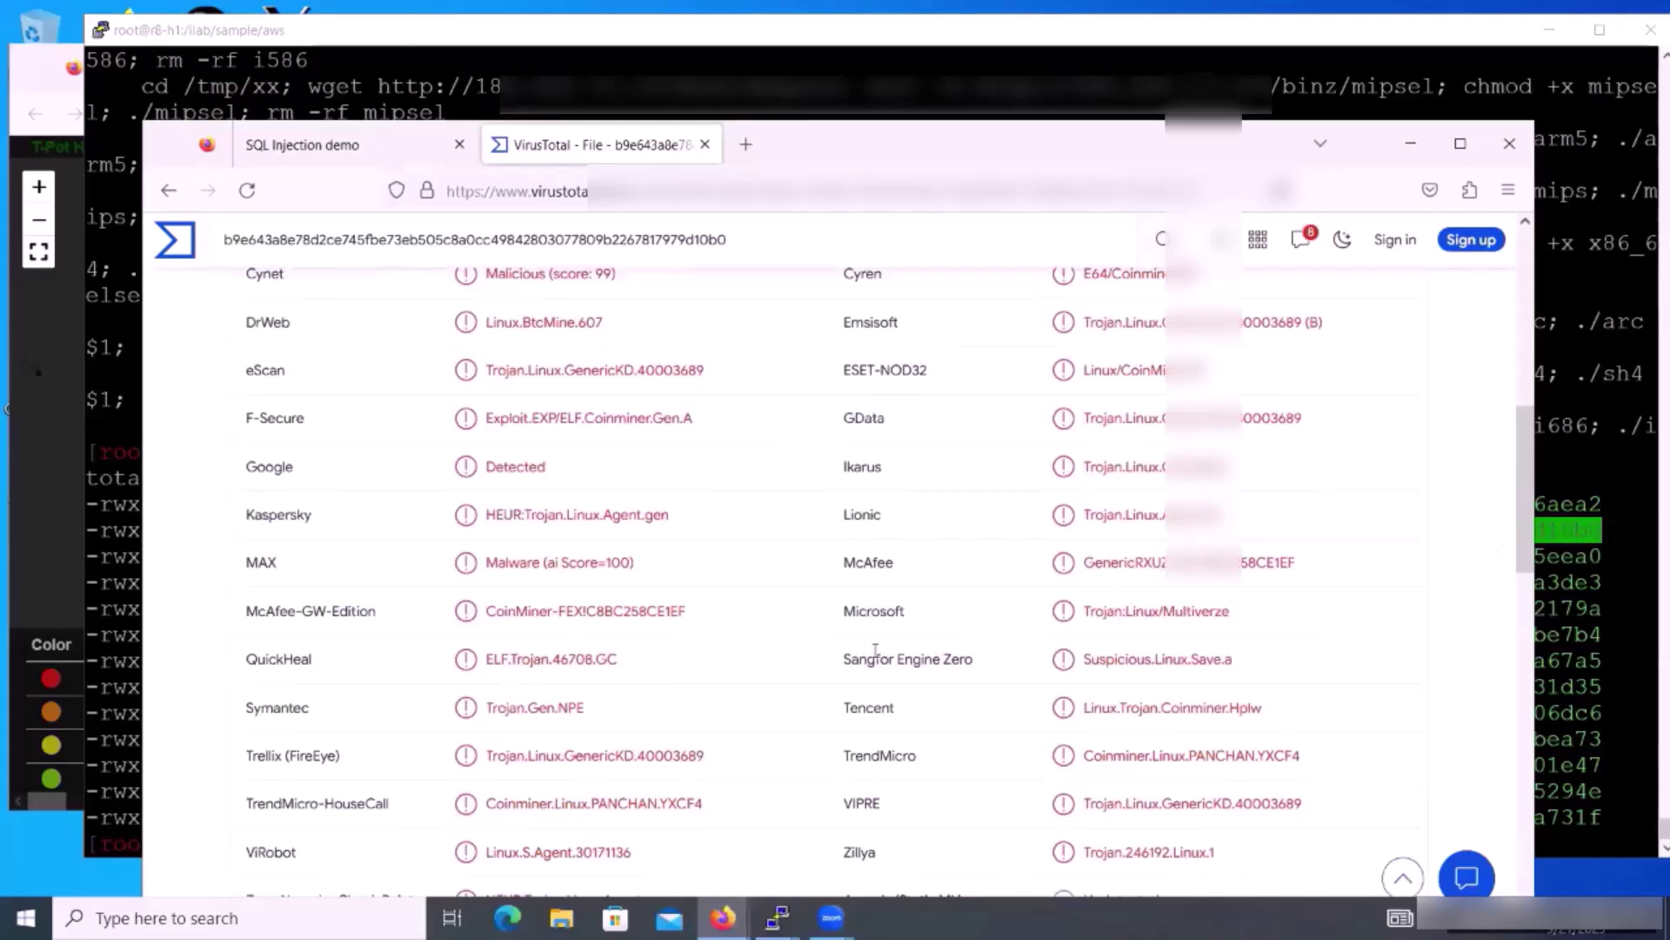
key(alt+Tab)
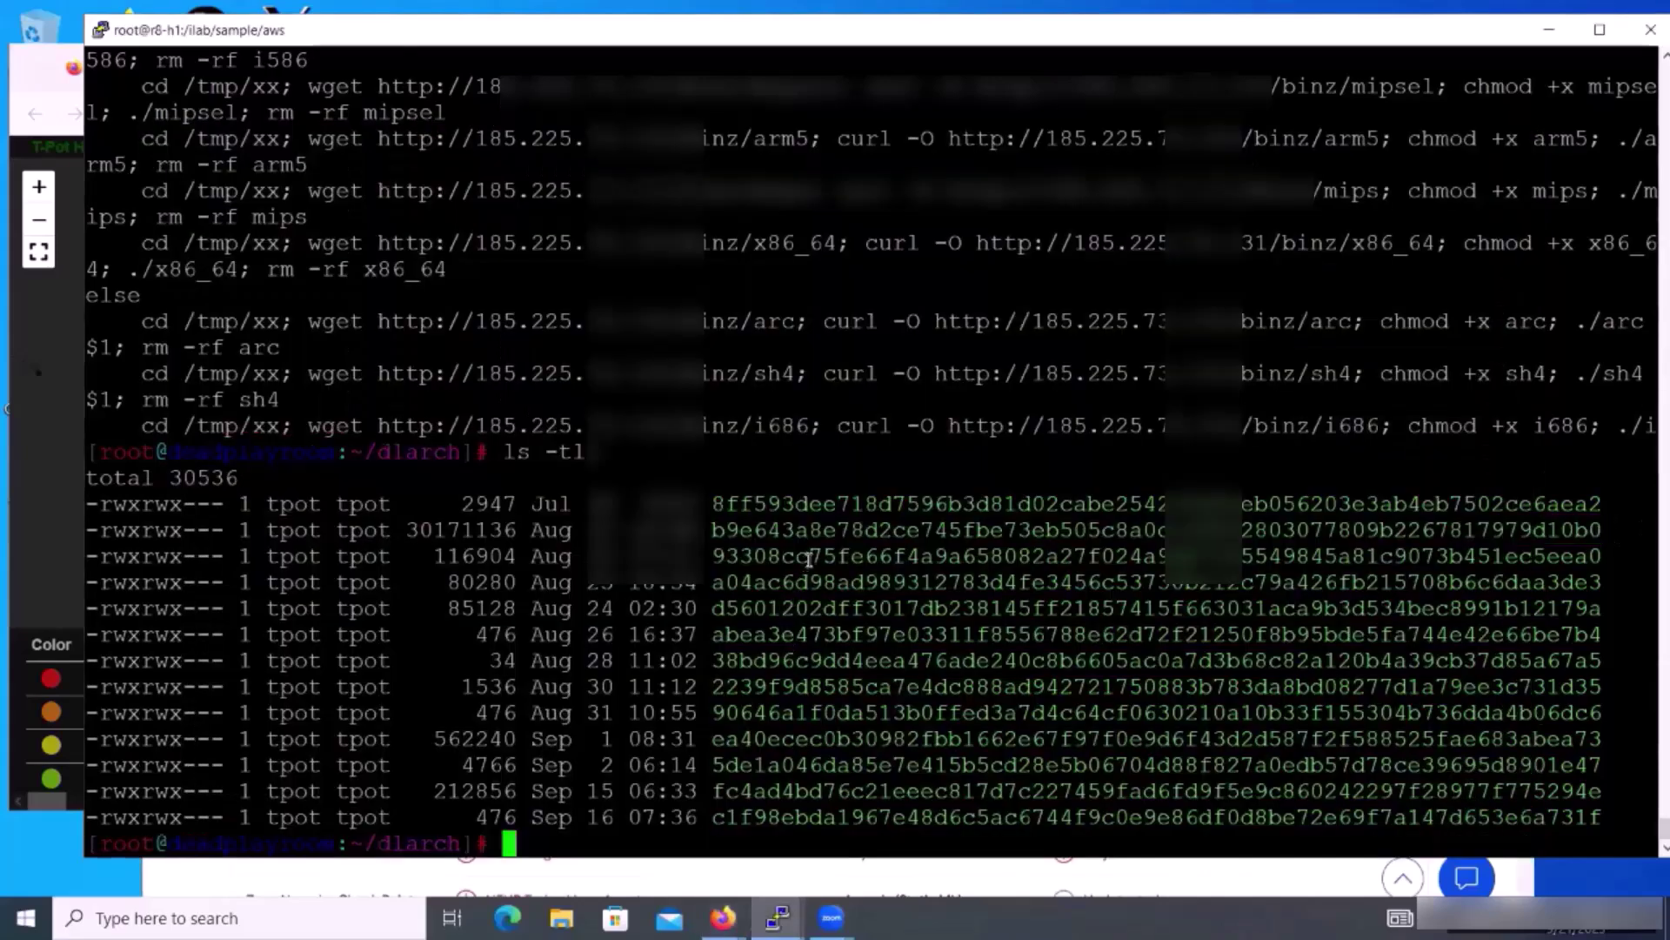
Step: Look up the 562240-byte Sep 1 sample's hash on VirusTotal, showing 45/62 XorDDoS detections
double_click(837, 739)
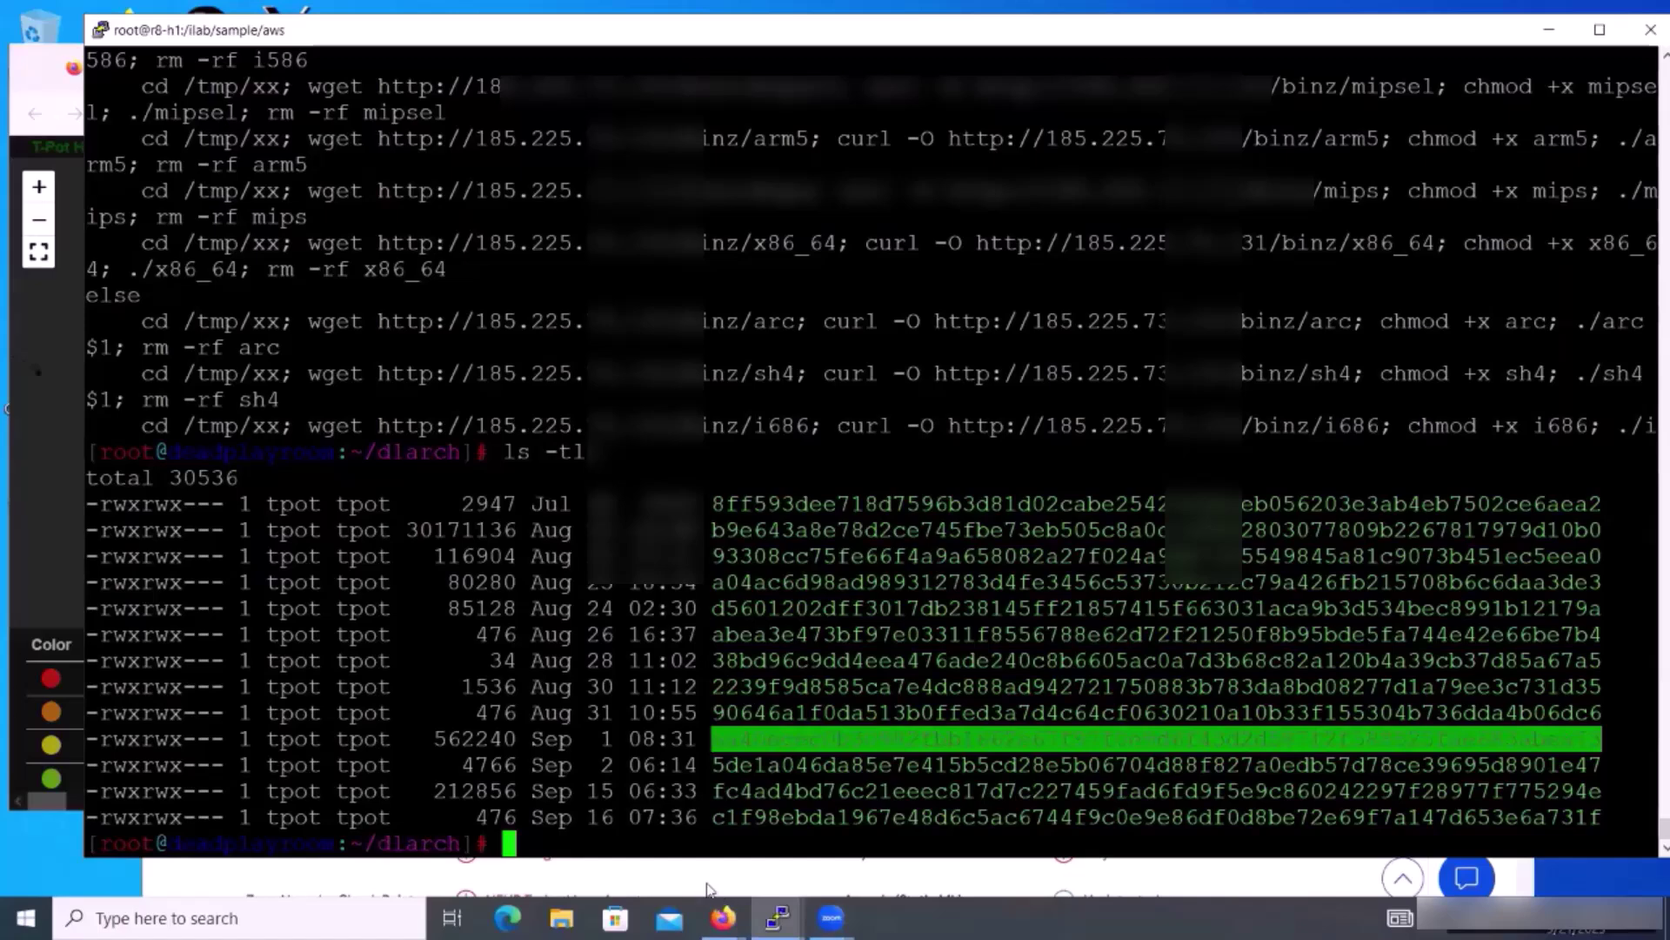
click(723, 917)
click(176, 233)
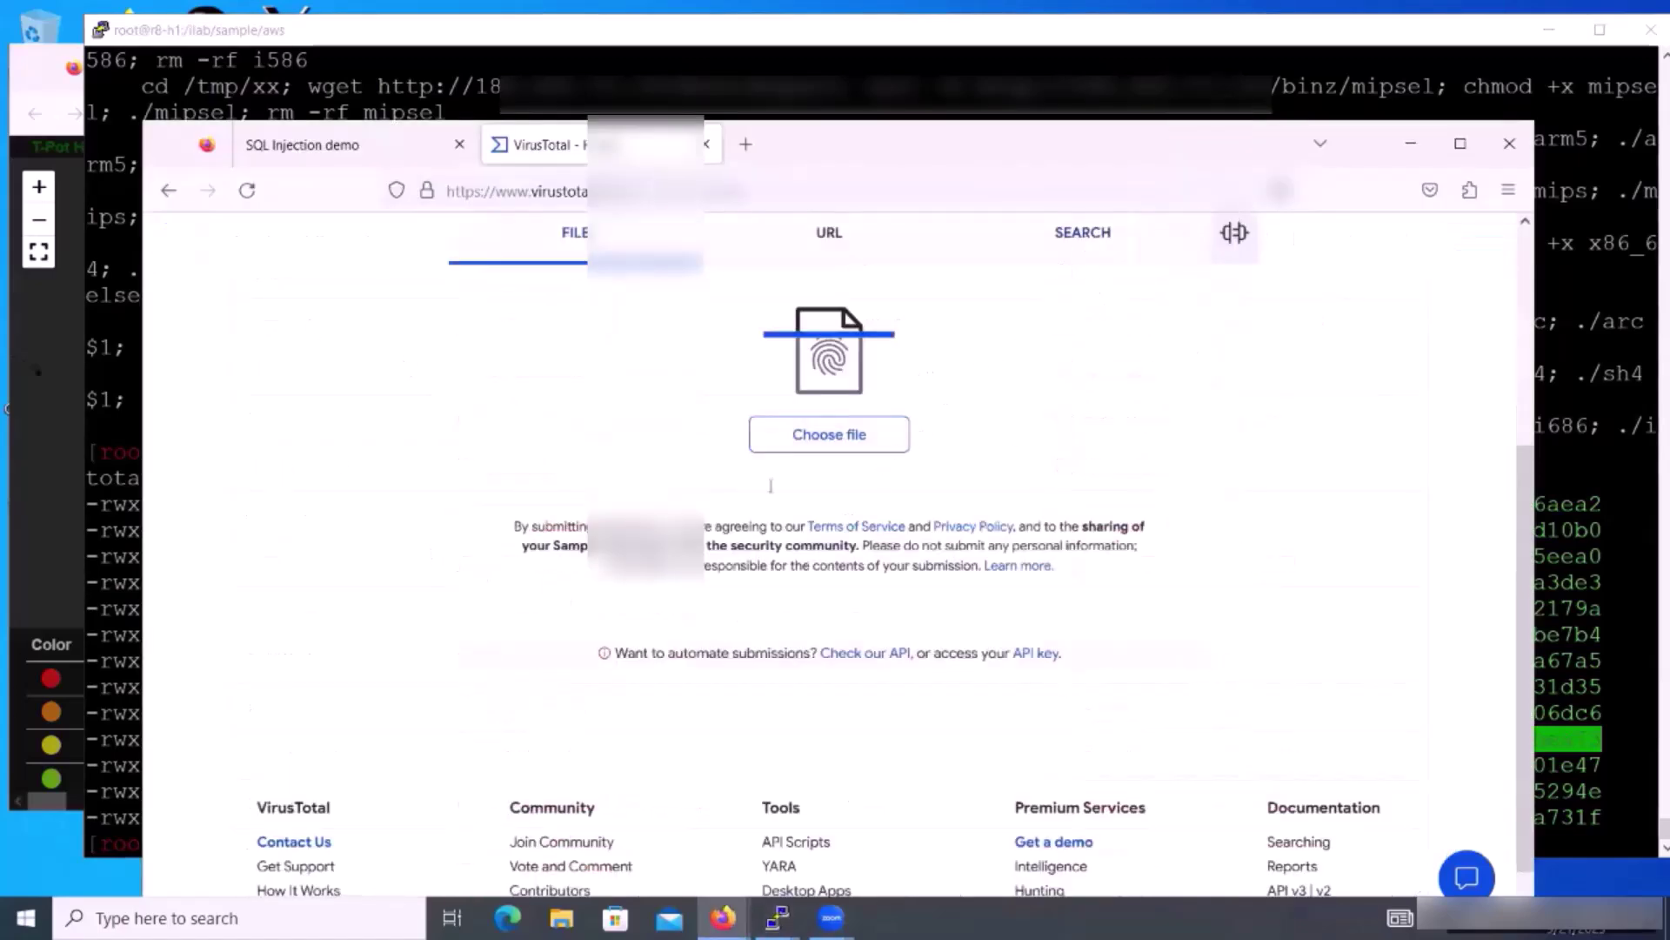
click(1083, 233)
key(ctrl+v)
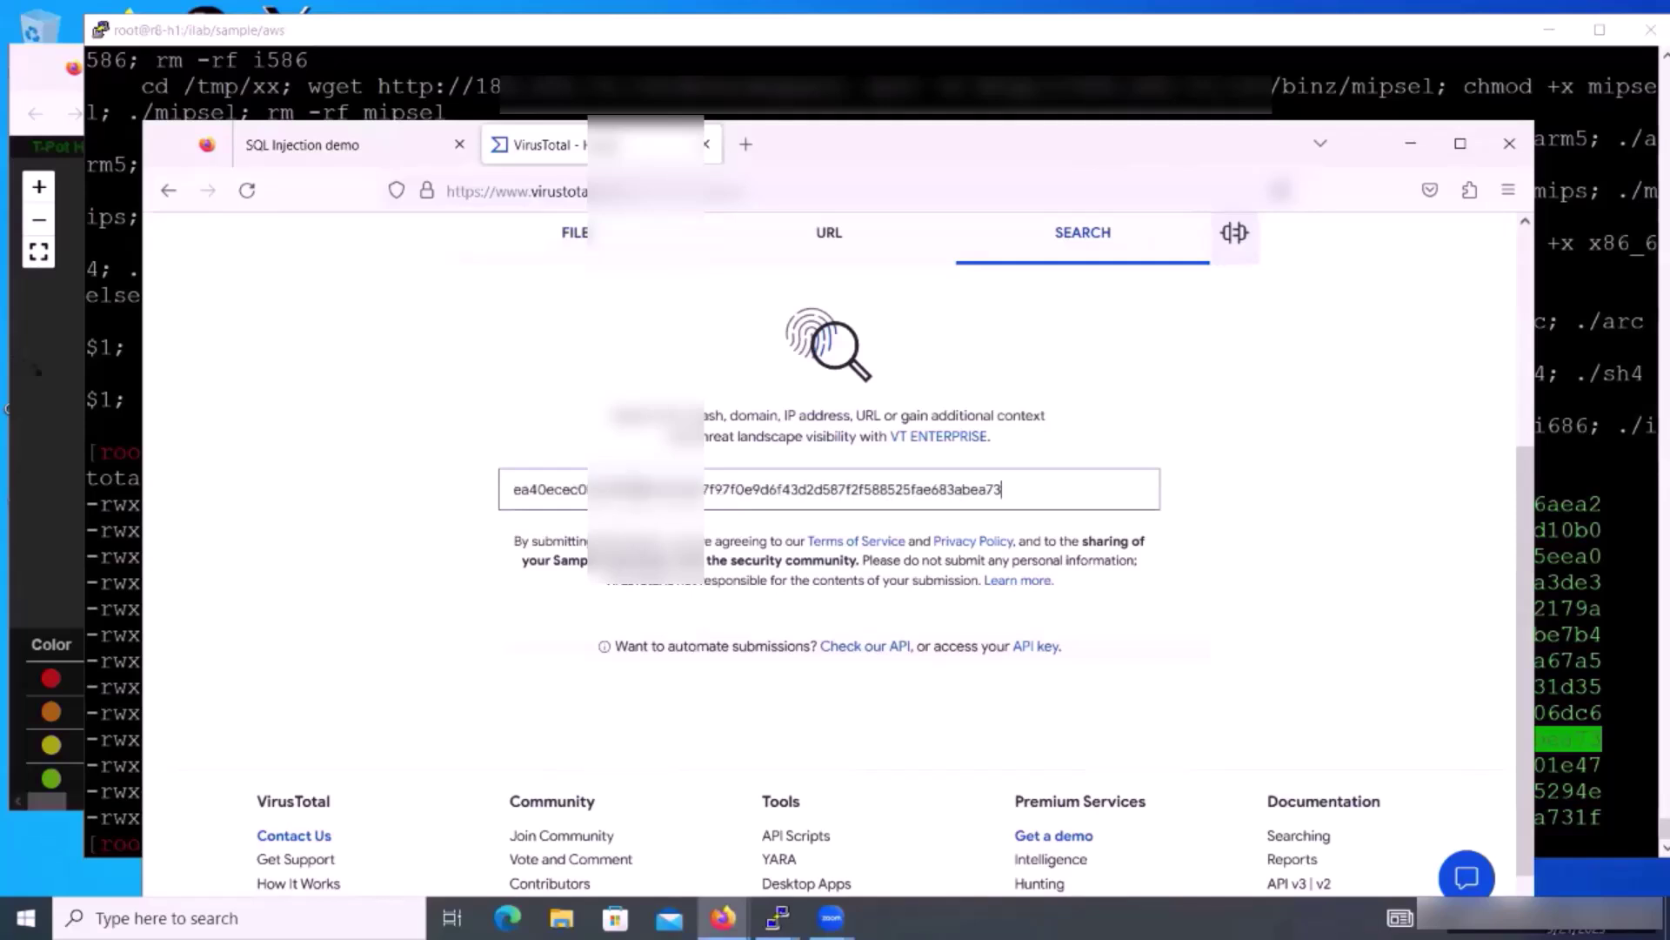
key(Return)
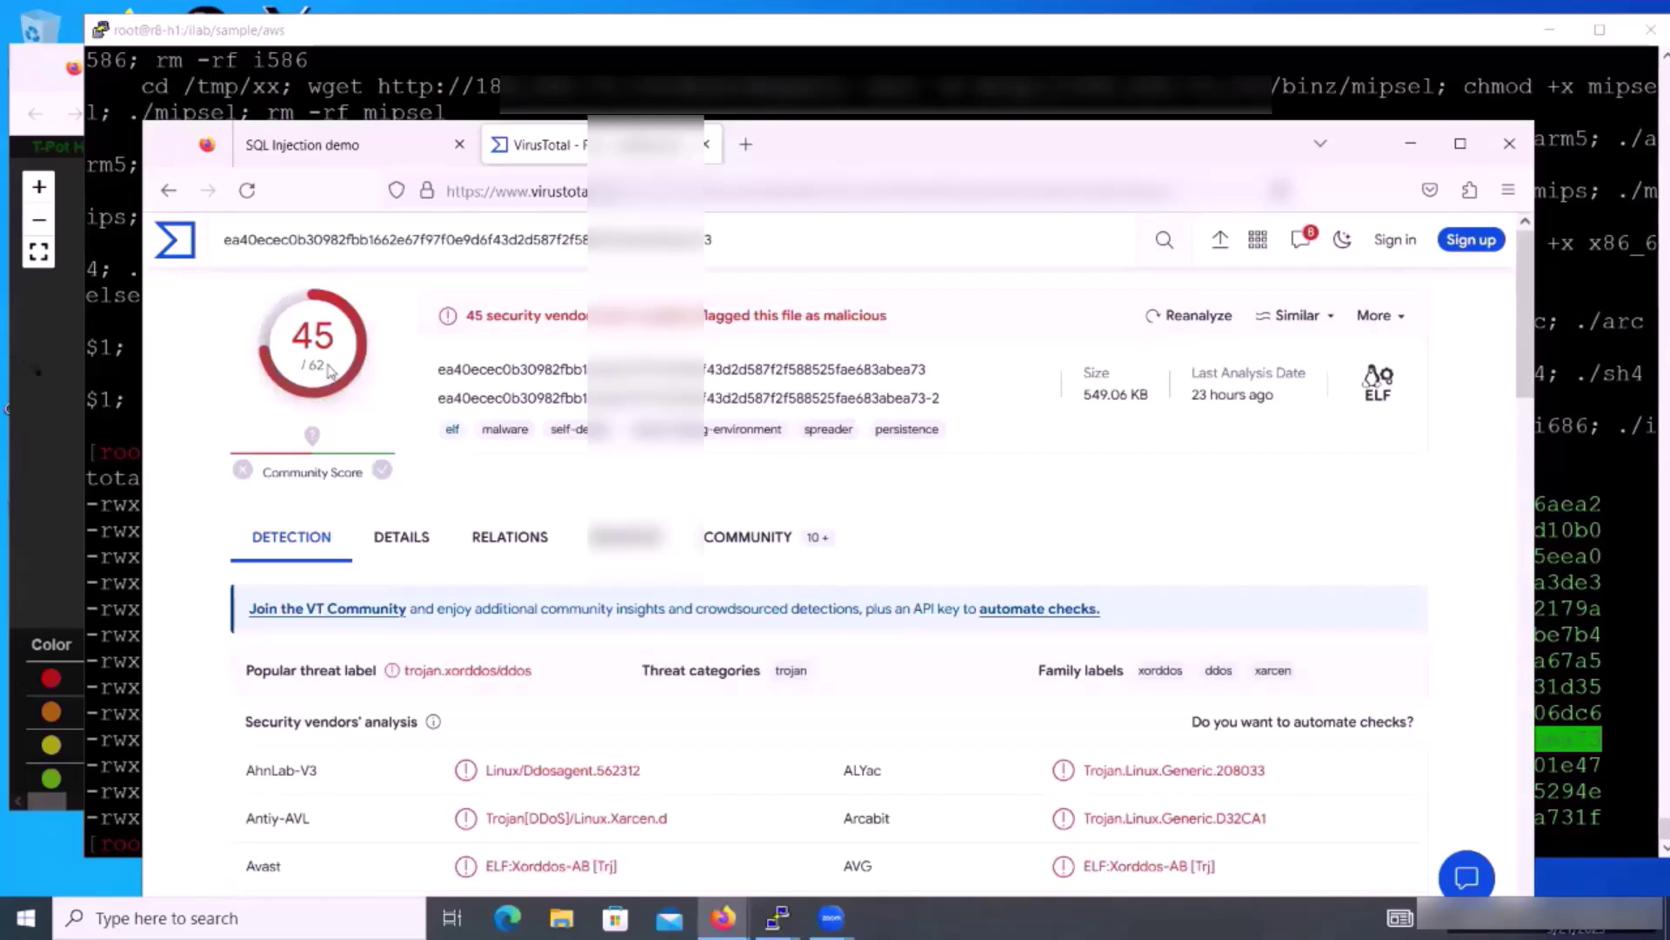
scroll(486, 649, down, 5)
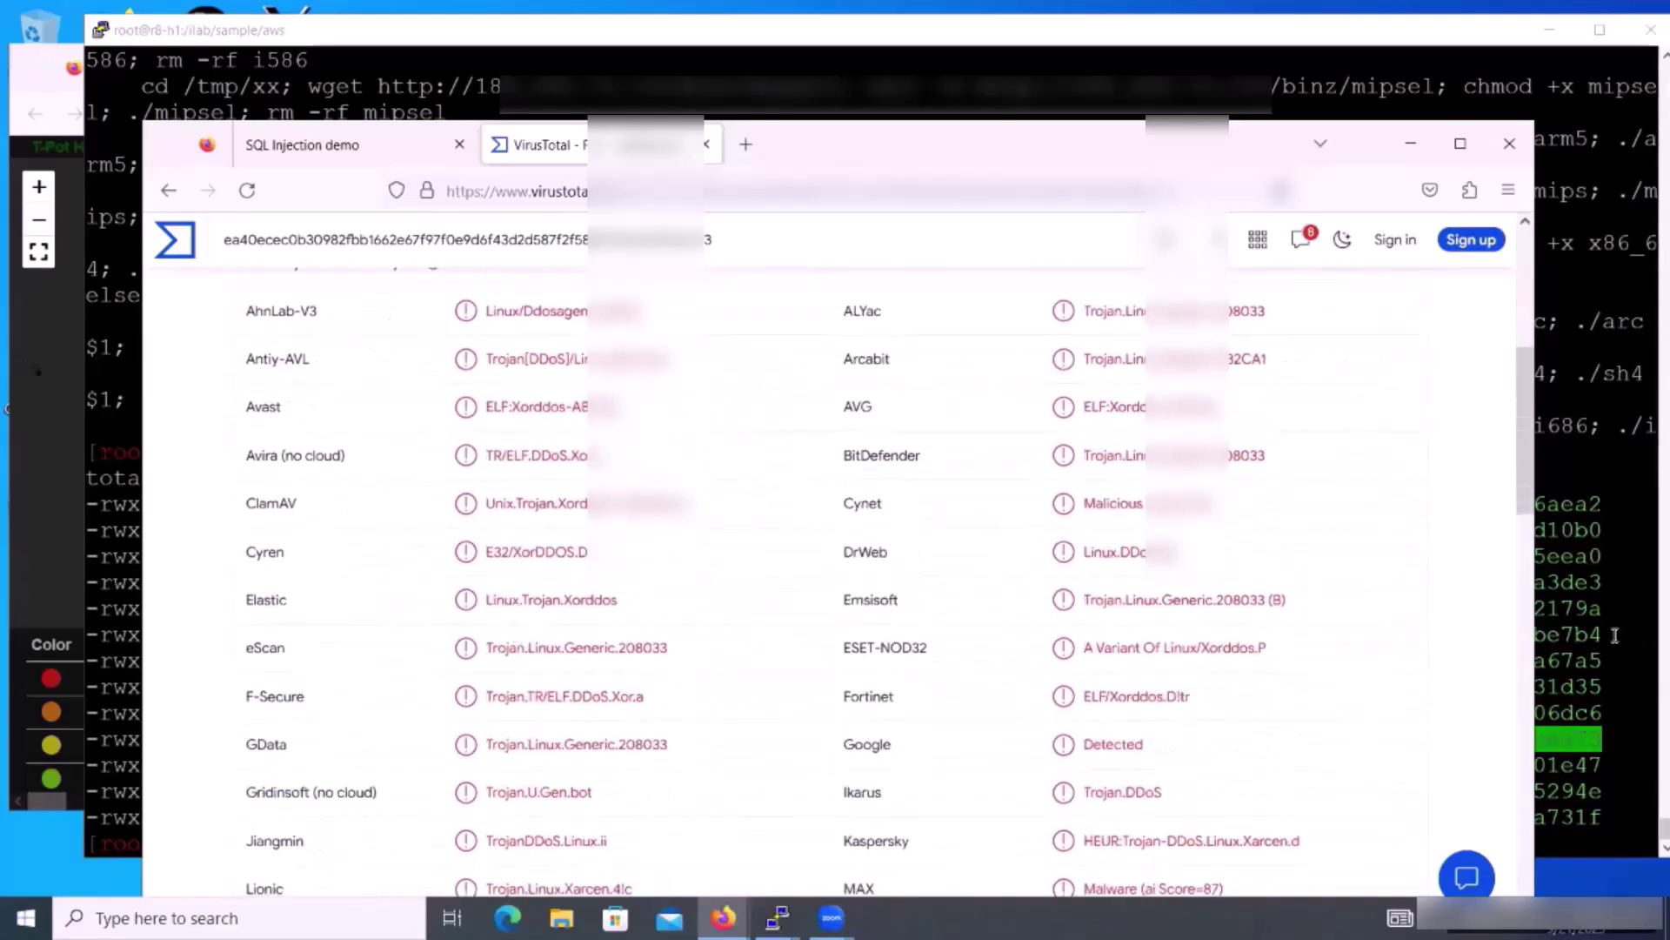
key(alt+Tab)
text(sting)
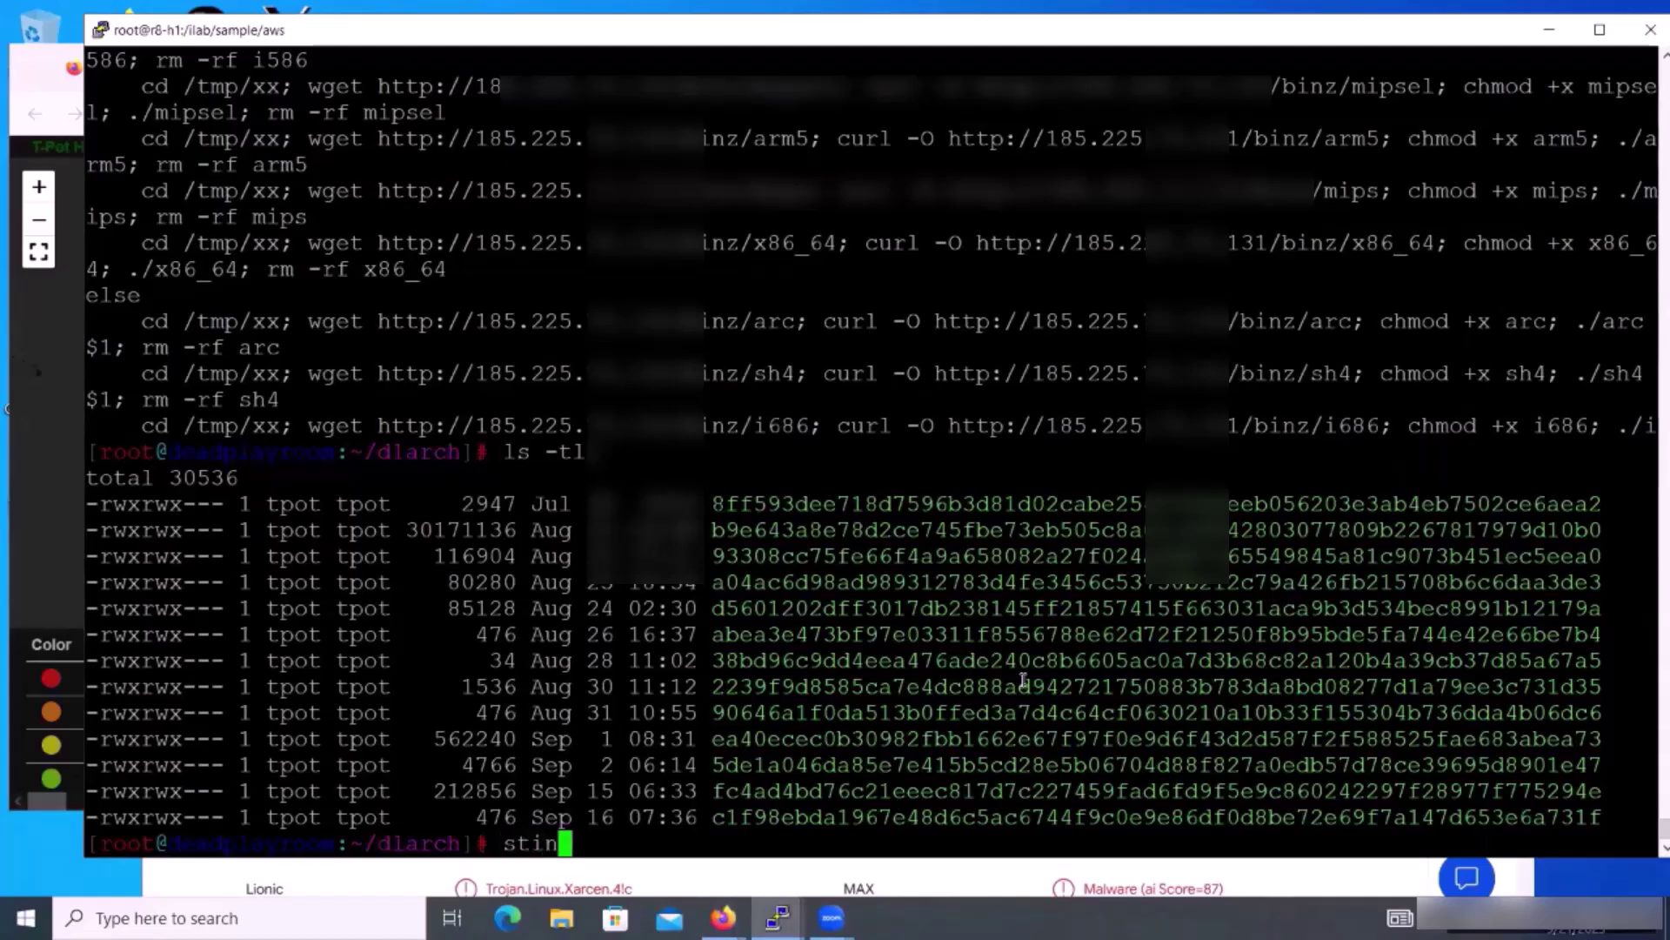
Step: Fix the misspelt command and run strings on the 116904-byte sample
key(BackSpace)
key(BackSpace)
key(BackSpace)
key(BackSpace)
key(BackSpace)
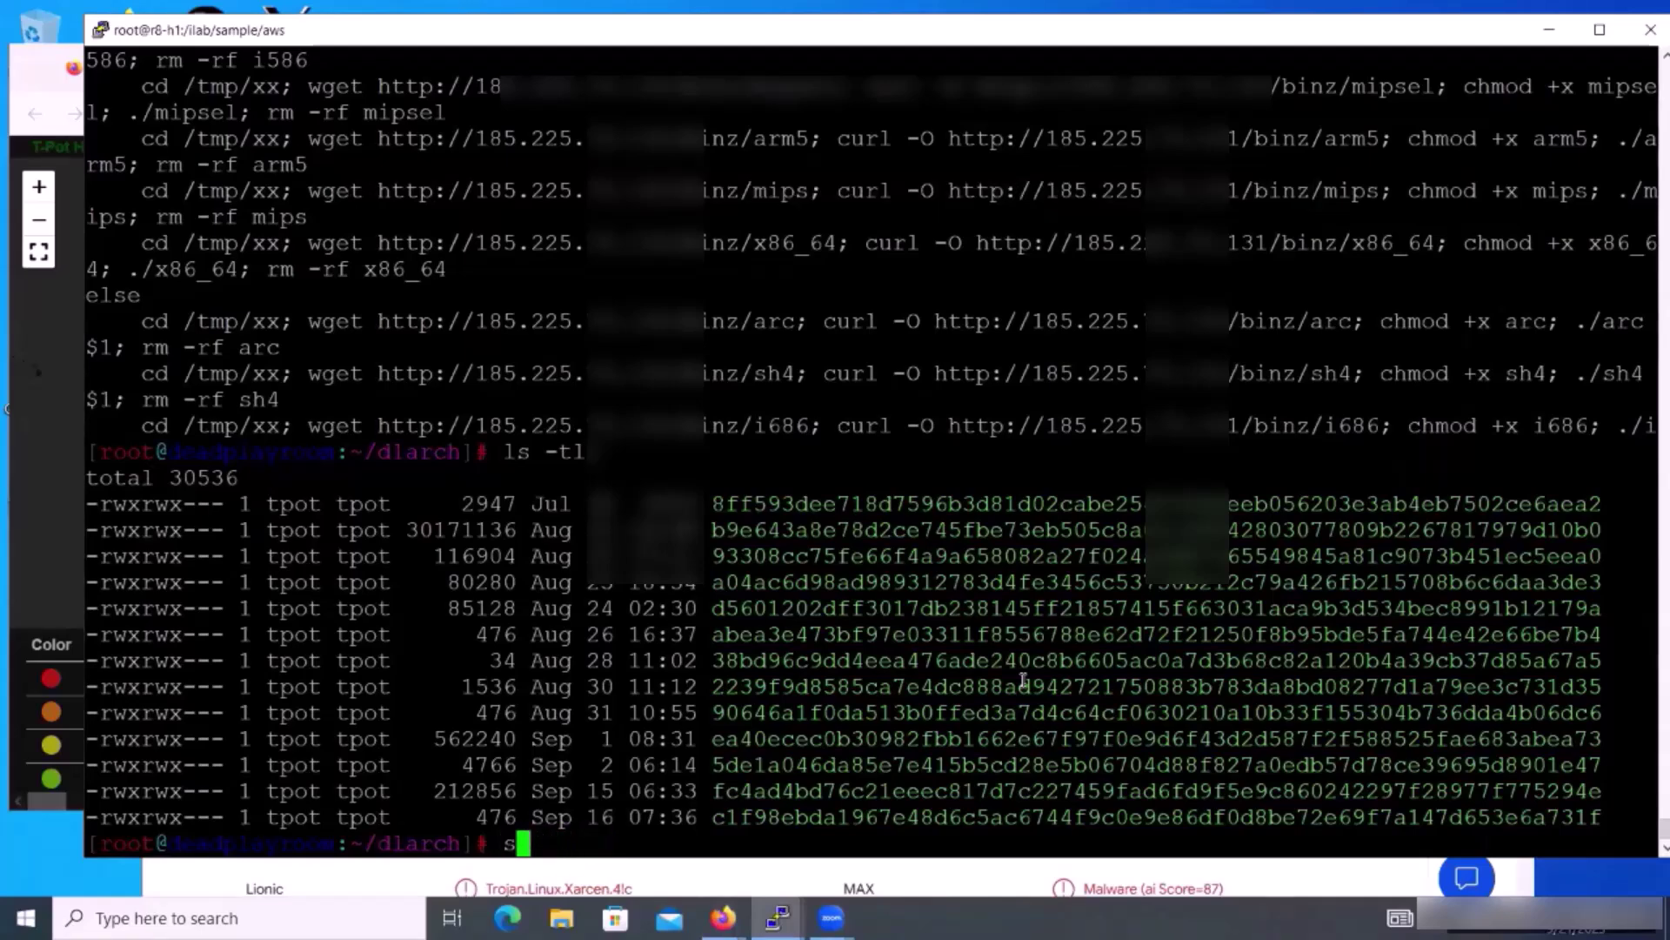
text(sting)
key(BackSpace)
key(BackSpace)
key(BackSpace)
key(BackSpace)
text(trings)
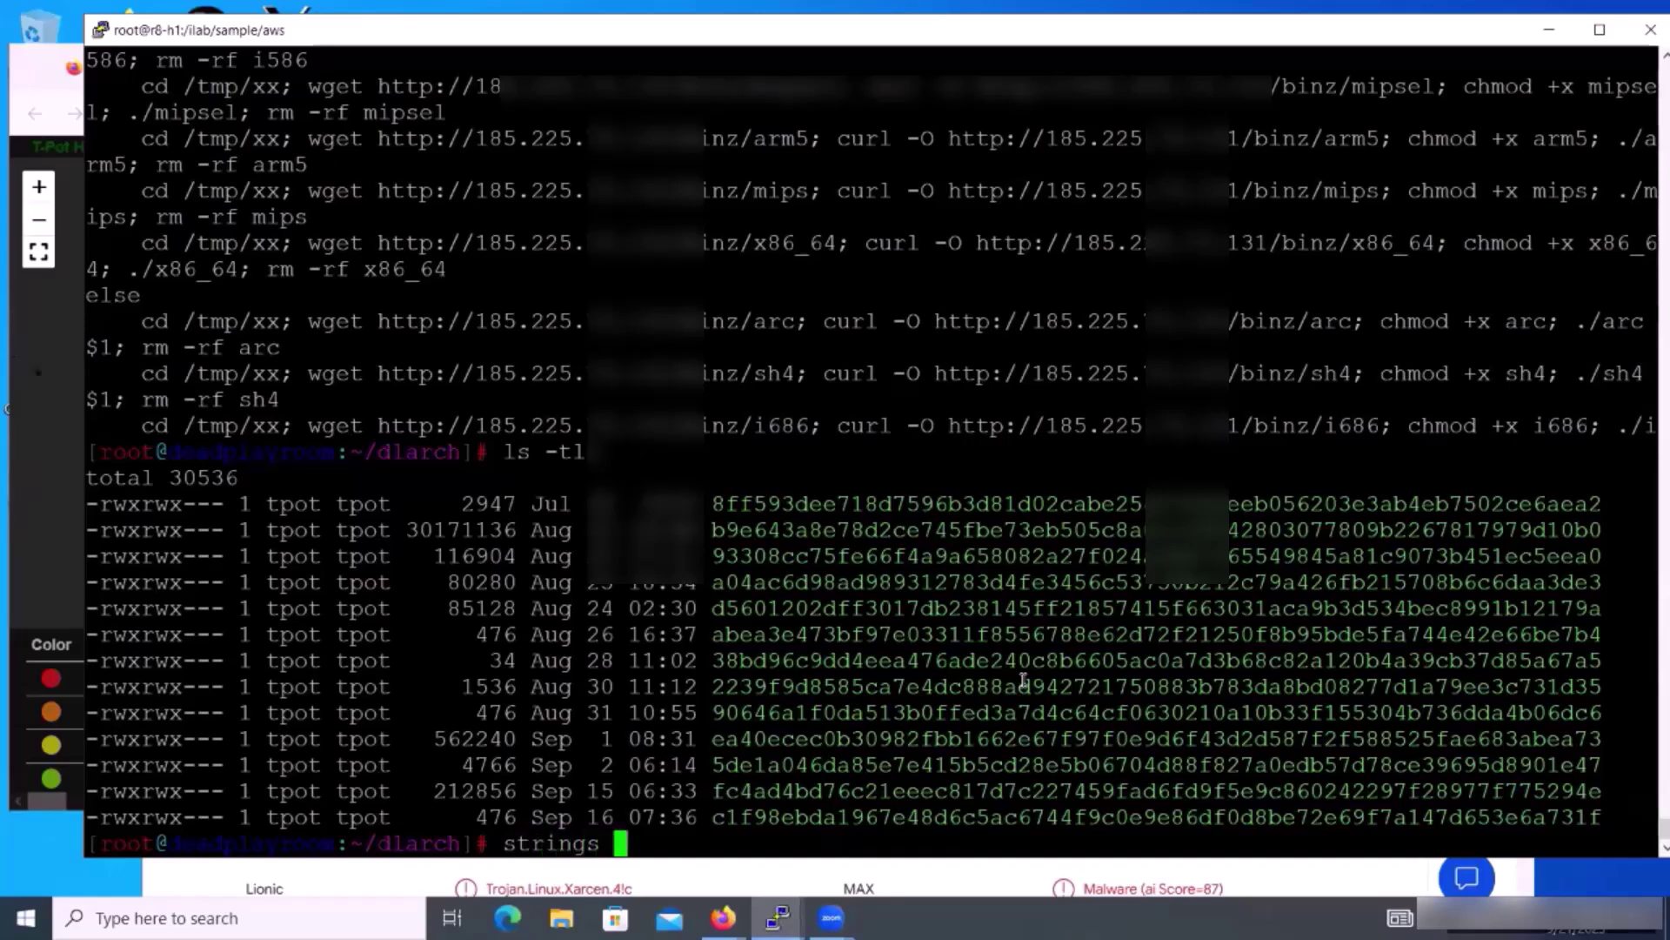
double_click(943, 562)
right_click(943, 562)
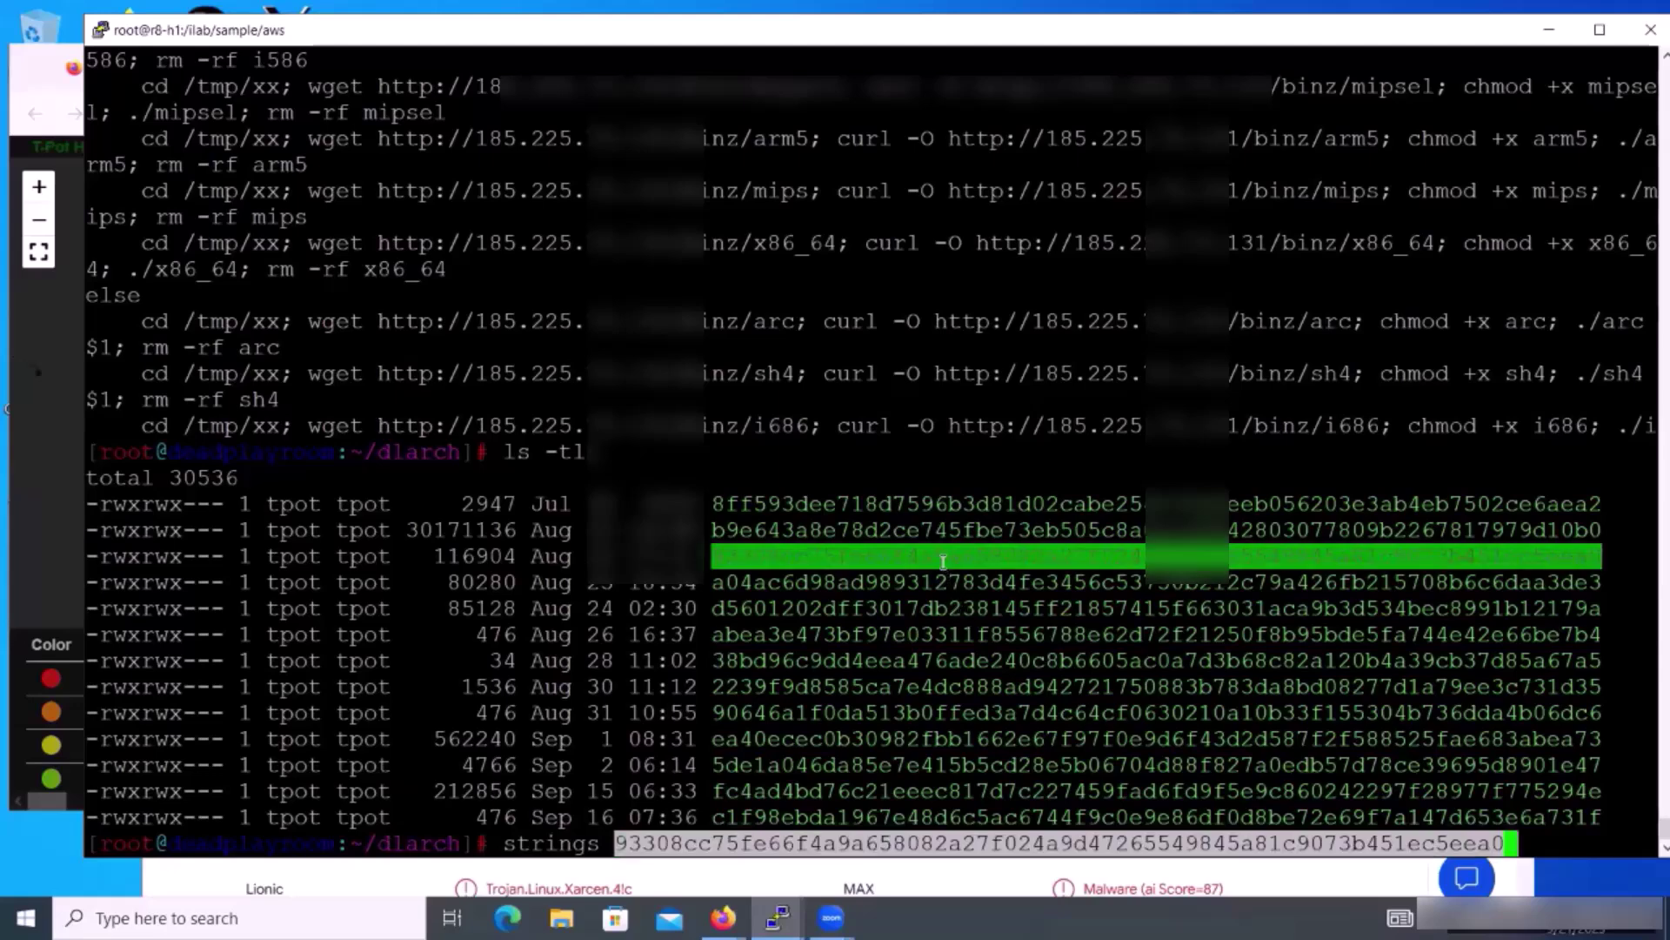
key(Return)
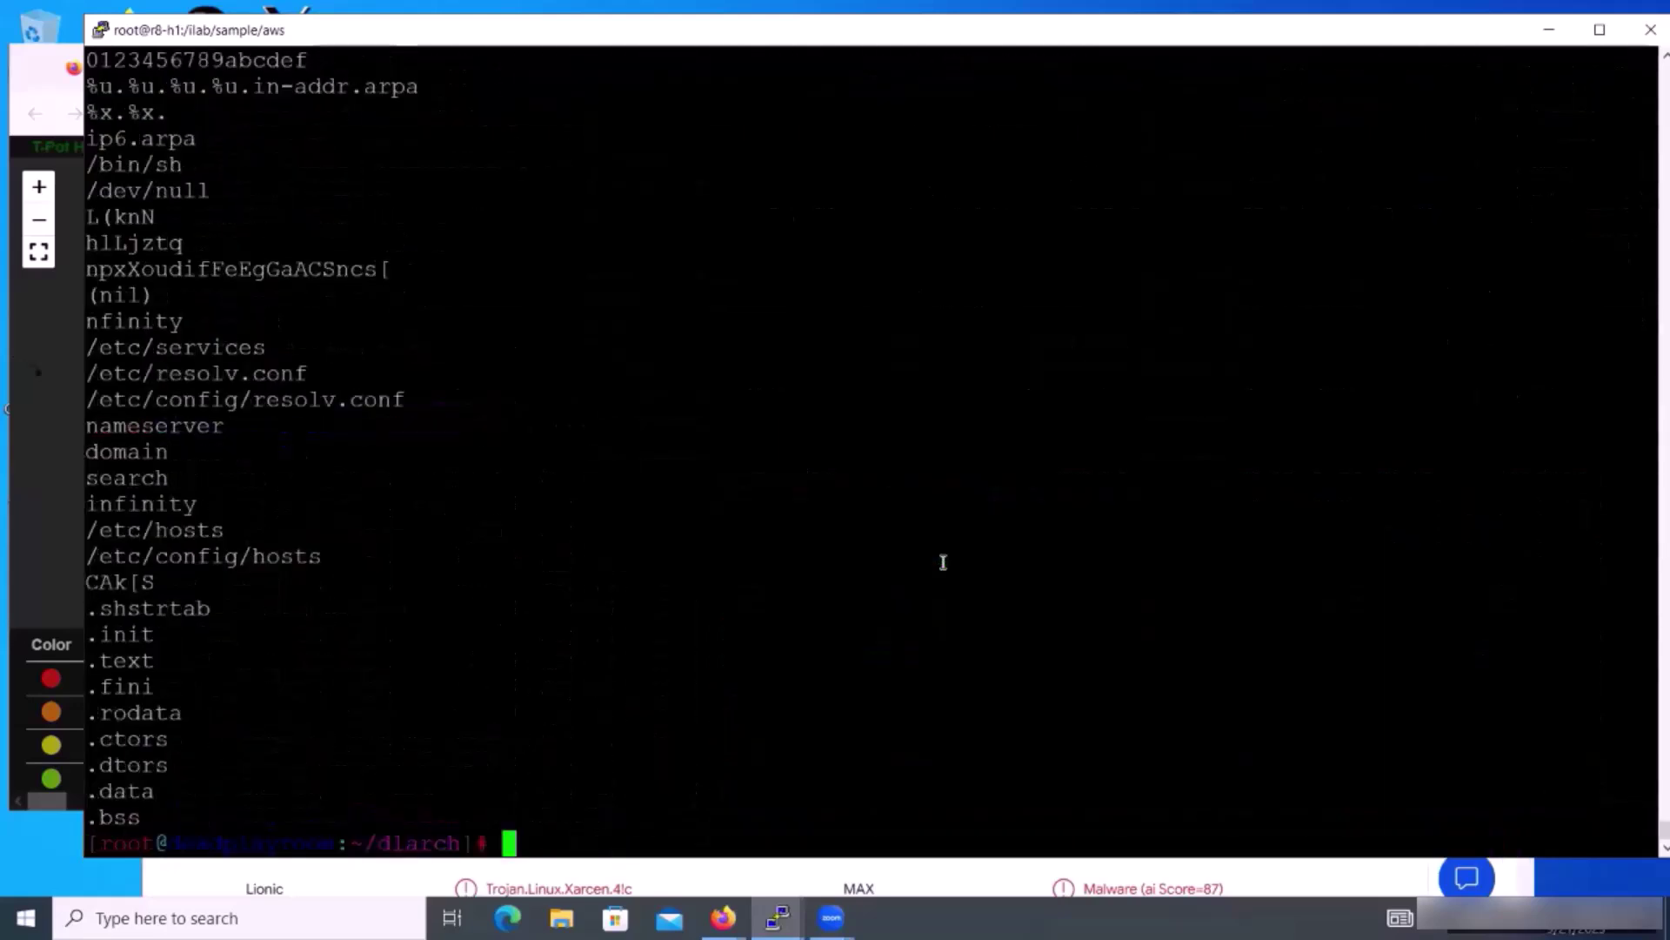
Step: Scan the strings output, then return to the VirusTotal XorDDoS report in Firefox
scroll(943, 562, up, 15)
scroll(399, 478, down, 15)
click(723, 917)
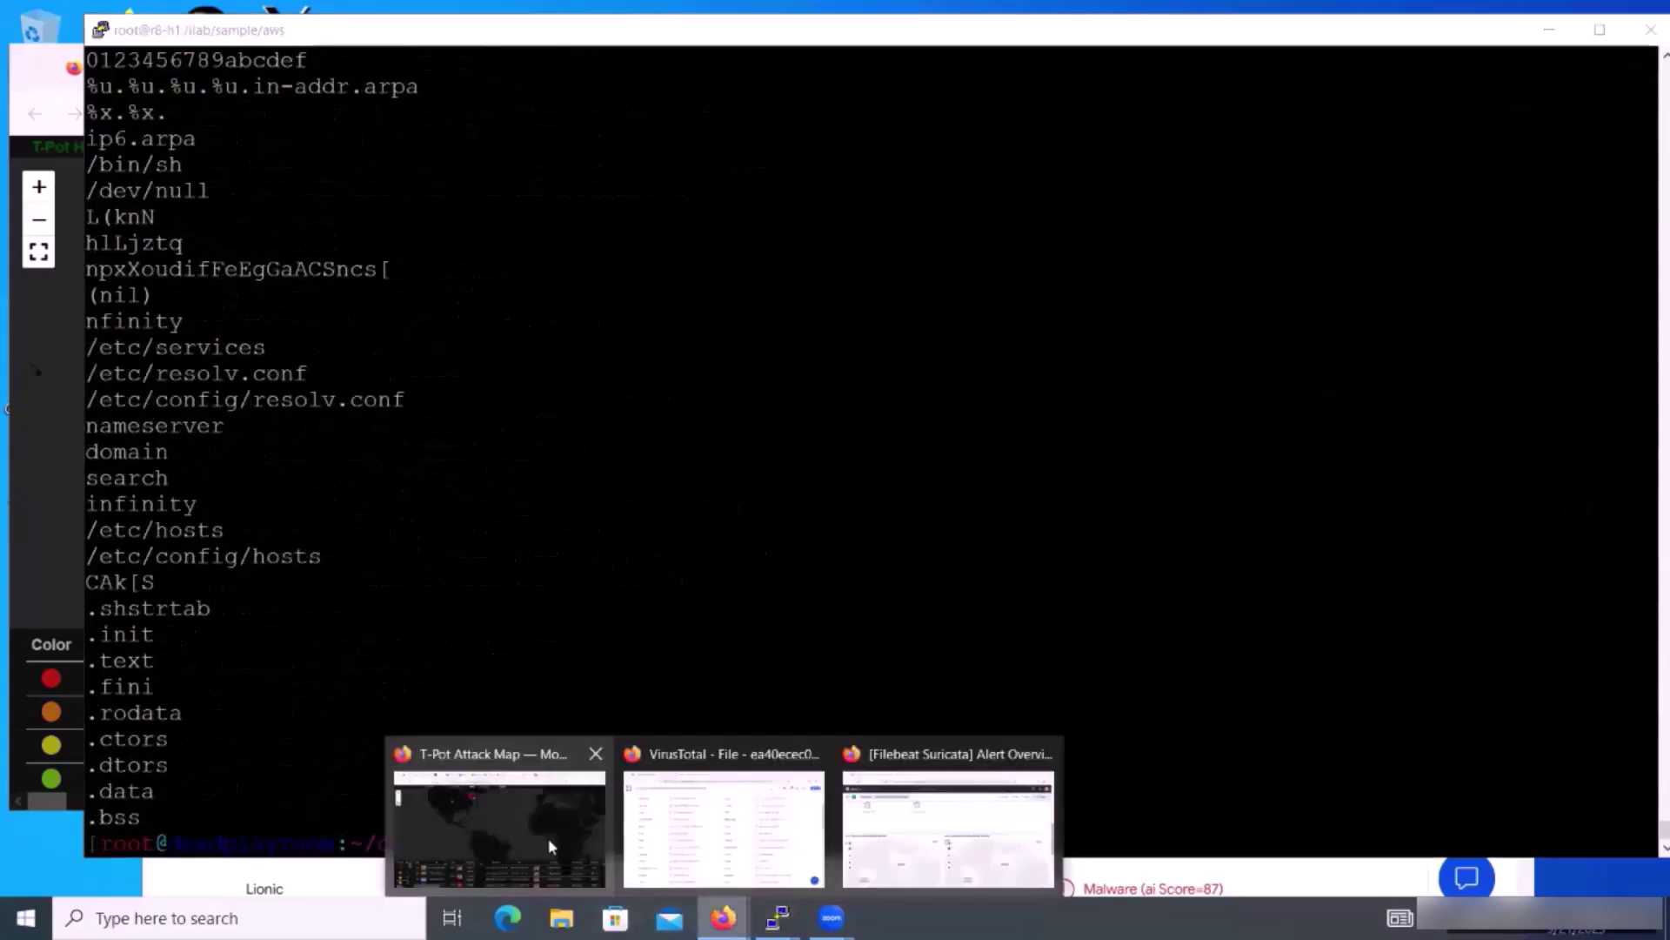
click(678, 848)
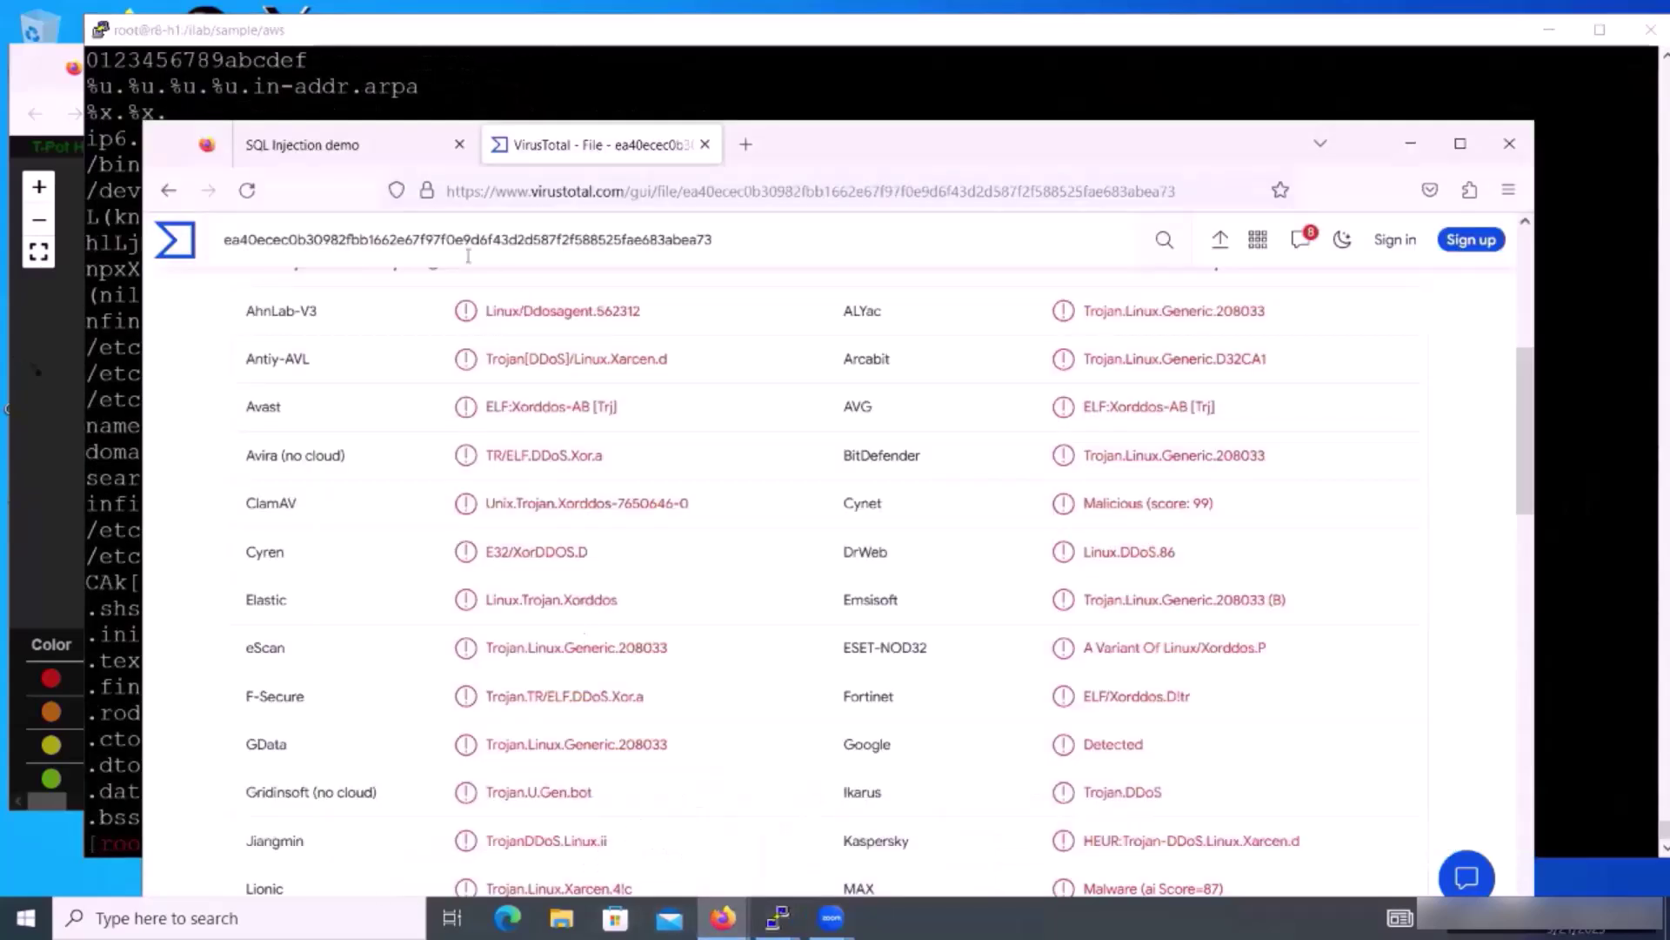